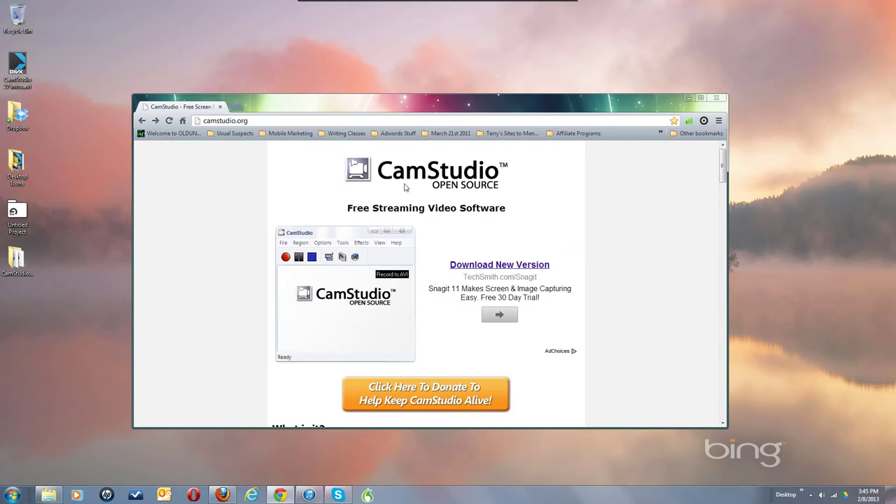
Read through the CamStudio page down to its download links, examining the entry for the optional Lossless Video Codec v1.5
{"action": "scroll", "coordinate": [538, 229], "scroll_direction": "down", "scroll_amount": 3}
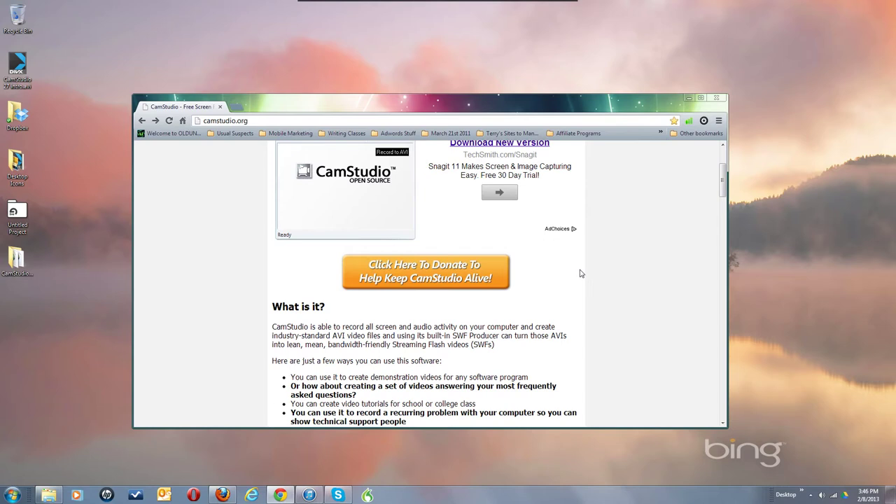
{"action": "scroll", "coordinate": [580, 274], "scroll_direction": "down", "scroll_amount": 2}
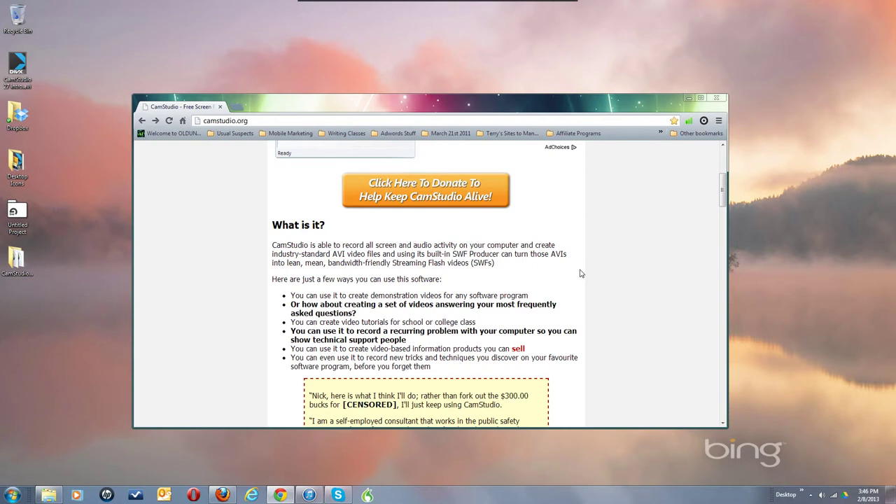
{"action": "scroll", "coordinate": [579, 274], "scroll_direction": "down", "scroll_amount": 5}
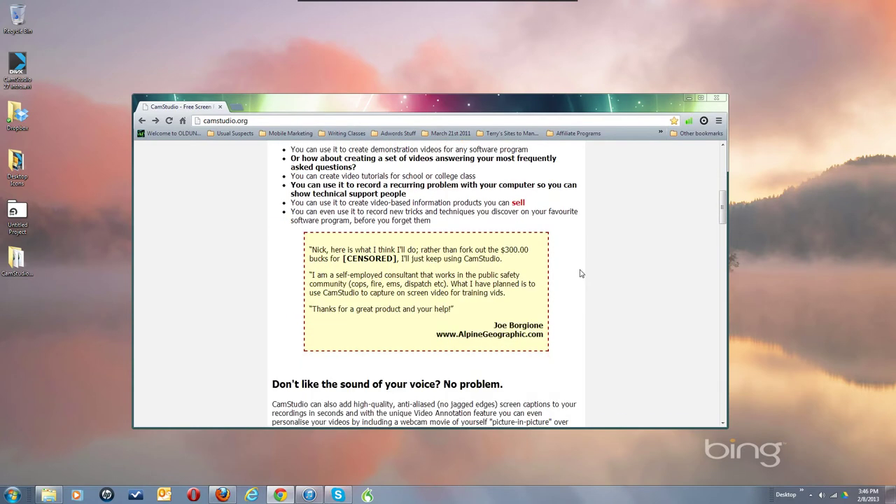
{"action": "scroll", "coordinate": [580, 273], "scroll_direction": "down", "scroll_amount": 7}
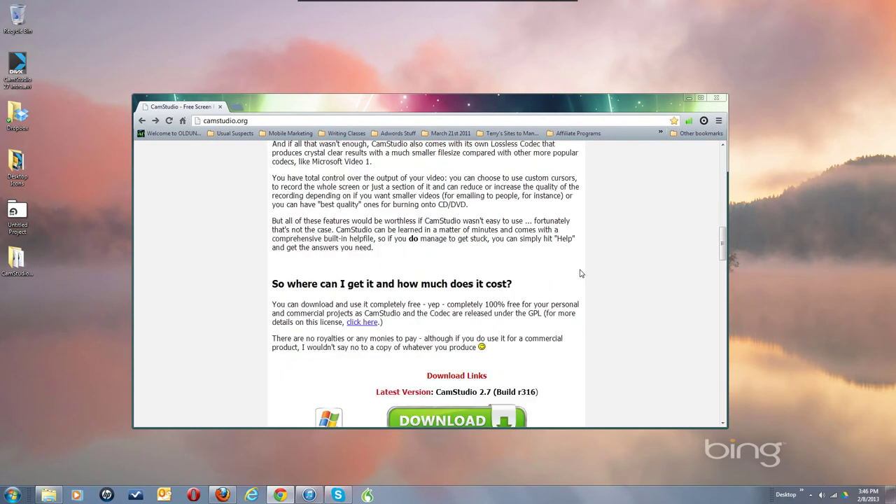
{"action": "scroll", "coordinate": [580, 274], "scroll_direction": "down", "scroll_amount": 5}
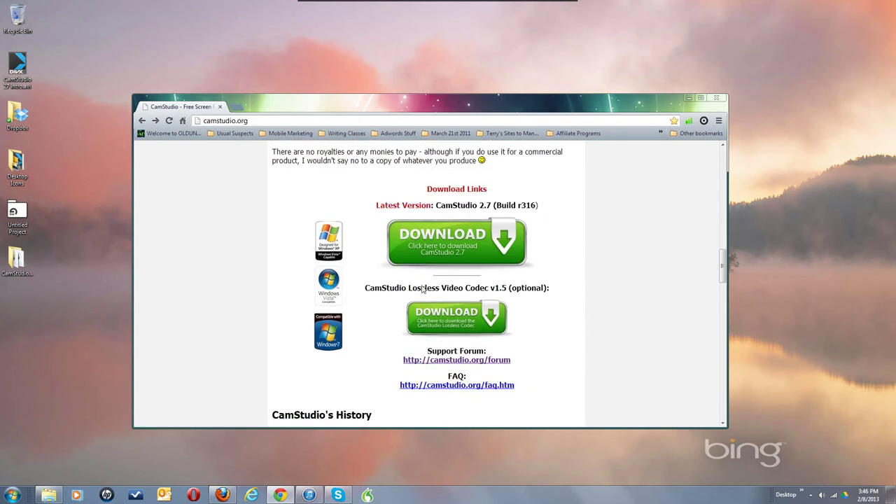
{"action": "double_click", "coordinate": [466, 289]}
{"action": "left_click", "coordinate": [466, 289]}
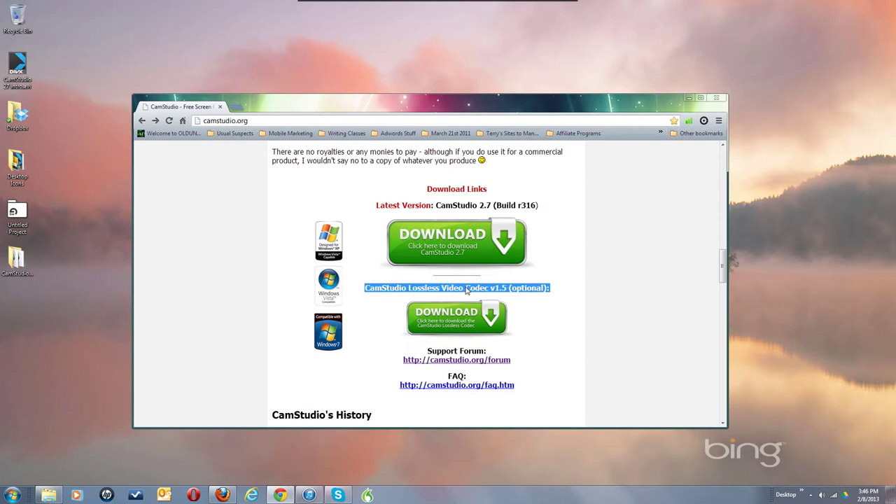
{"action": "left_click", "coordinate": [614, 287]}
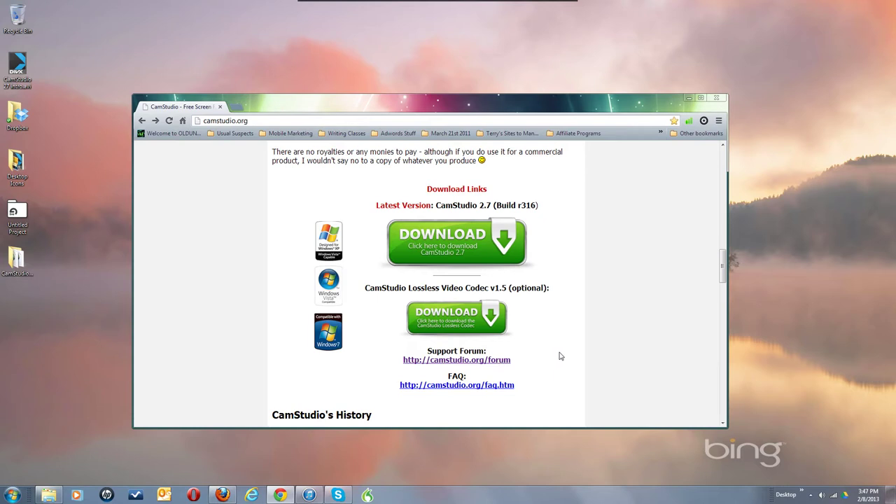
Download the CamStudio 2.7 installer from the page and run it
{"action": "scroll", "coordinate": [586, 338], "scroll_direction": "up", "scroll_amount": 1}
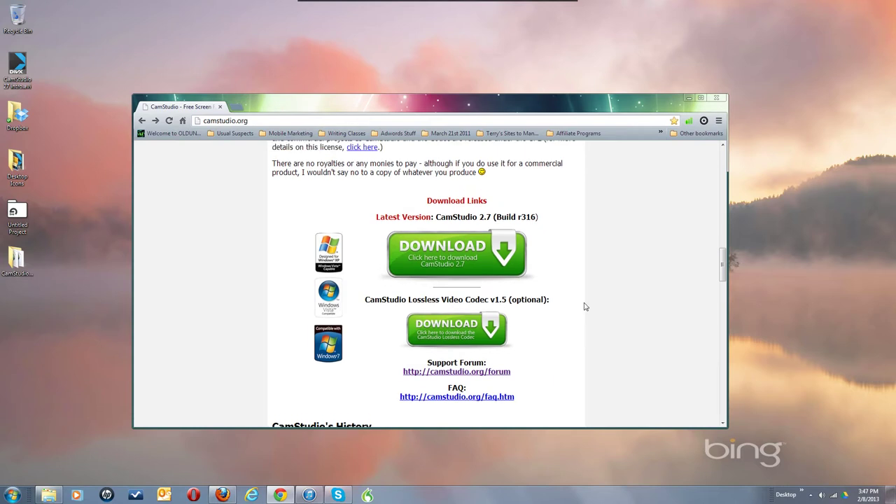
{"action": "scroll", "coordinate": [585, 306], "scroll_direction": "up", "scroll_amount": 1}
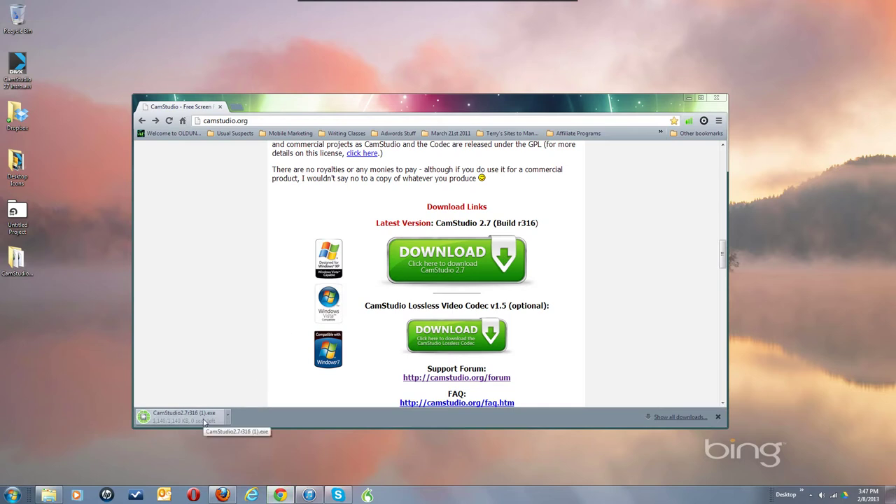
{"action": "left_click", "coordinate": [182, 419]}
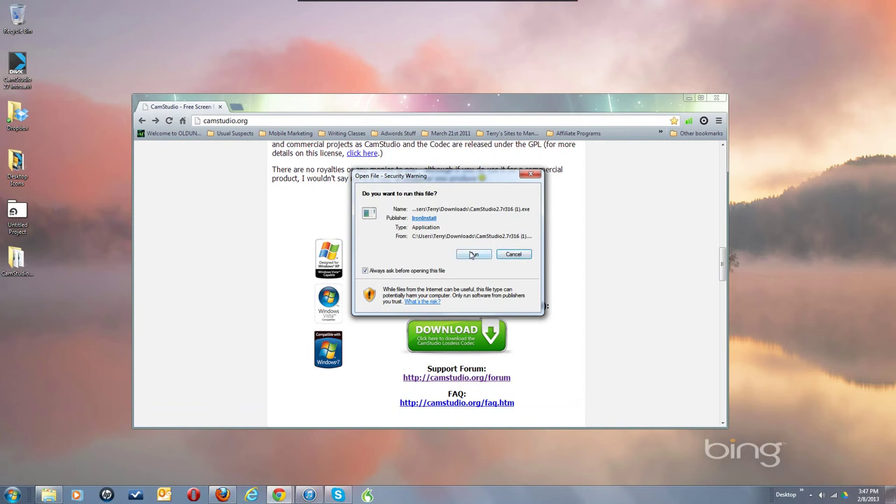
{"action": "left_click", "coordinate": [513, 254]}
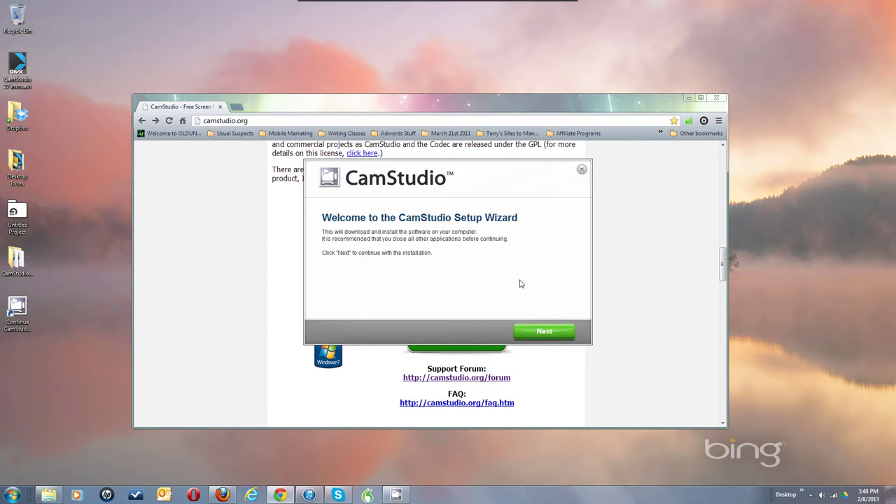
Proceed through the CamStudio setup wizard and decline the Dealply offer to start the installation
{"action": "left_click", "coordinate": [543, 333]}
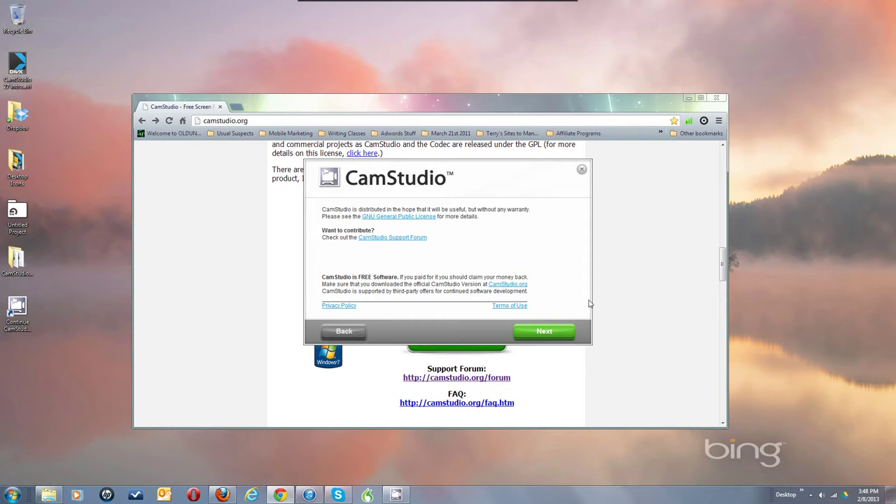
{"action": "left_click", "coordinate": [552, 334]}
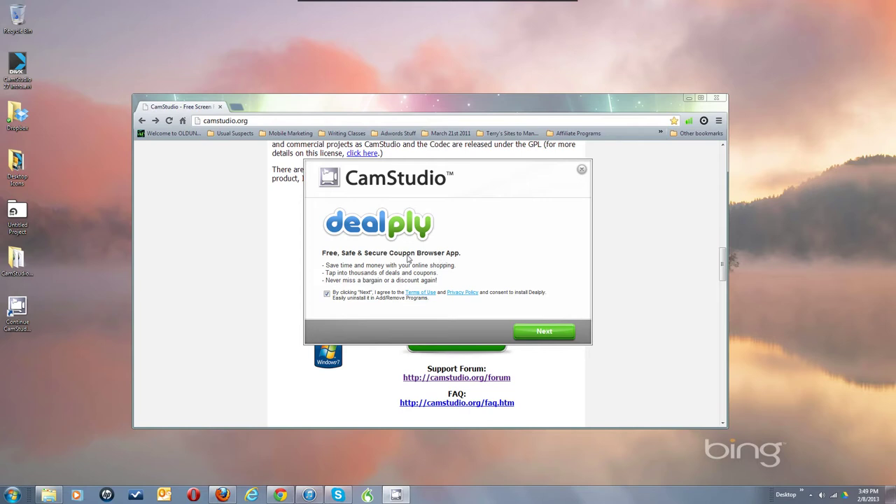
{"action": "left_click", "coordinate": [326, 295]}
{"action": "left_click", "coordinate": [543, 334]}
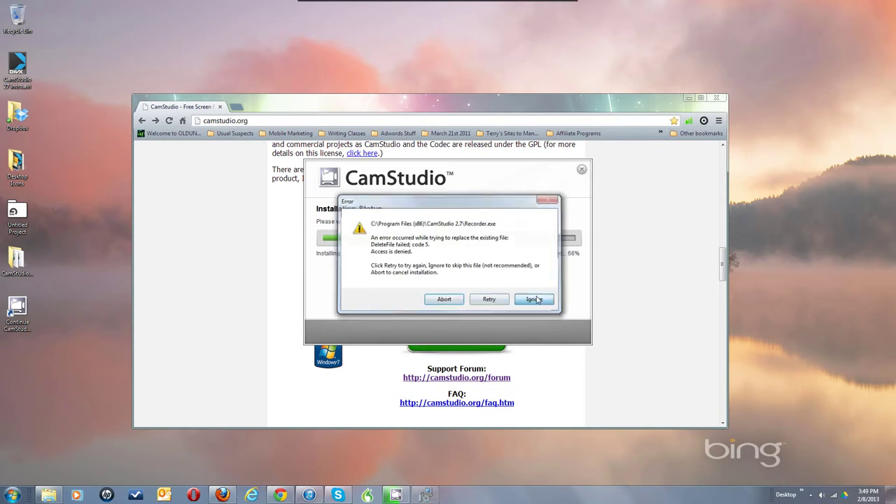
Ignore the file replacement errors and finish the CamStudio installation without launching the application on exit
{"action": "left_click", "coordinate": [534, 299]}
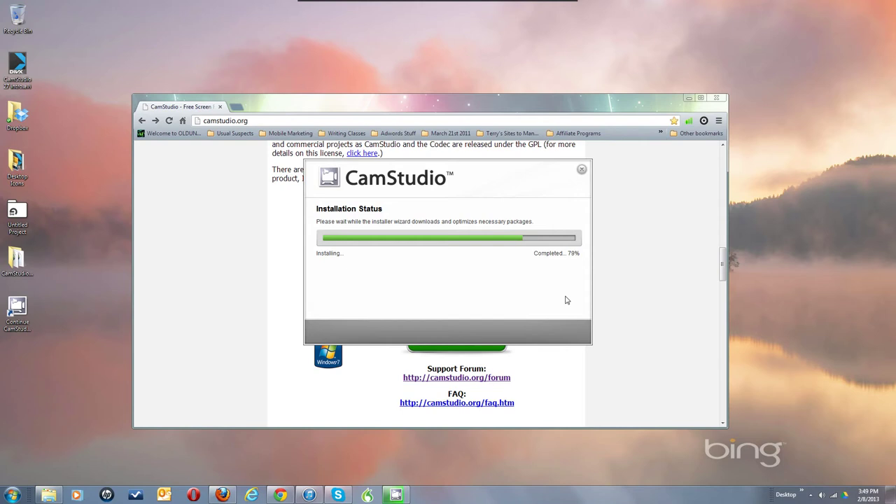
{"action": "left_click", "coordinate": [530, 302]}
{"action": "left_click", "coordinate": [528, 303]}
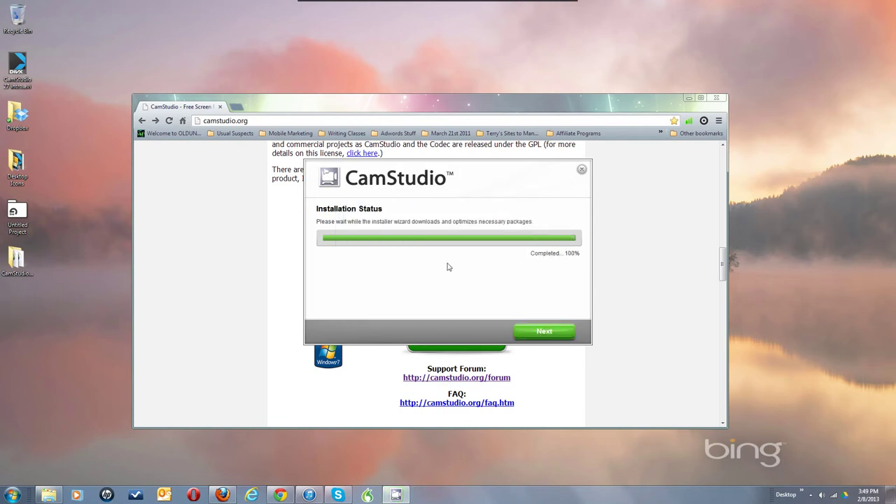
{"action": "left_click", "coordinate": [544, 331]}
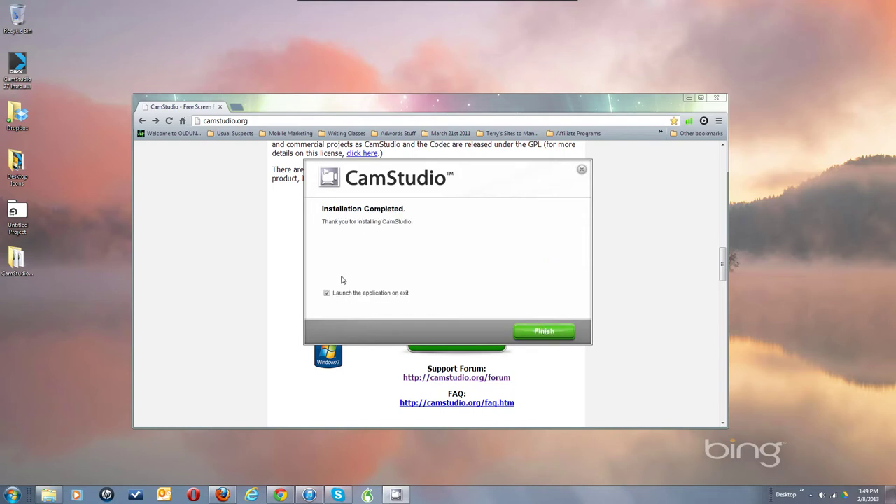
{"action": "left_click", "coordinate": [326, 294]}
{"action": "left_click", "coordinate": [555, 333]}
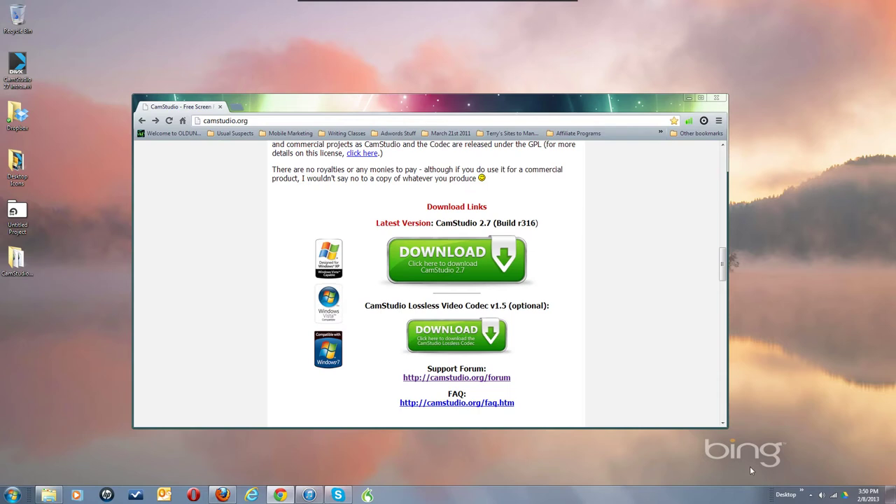
Open the CamStudio recorder already running in the background and check its version information
{"action": "left_click", "coordinate": [811, 494]}
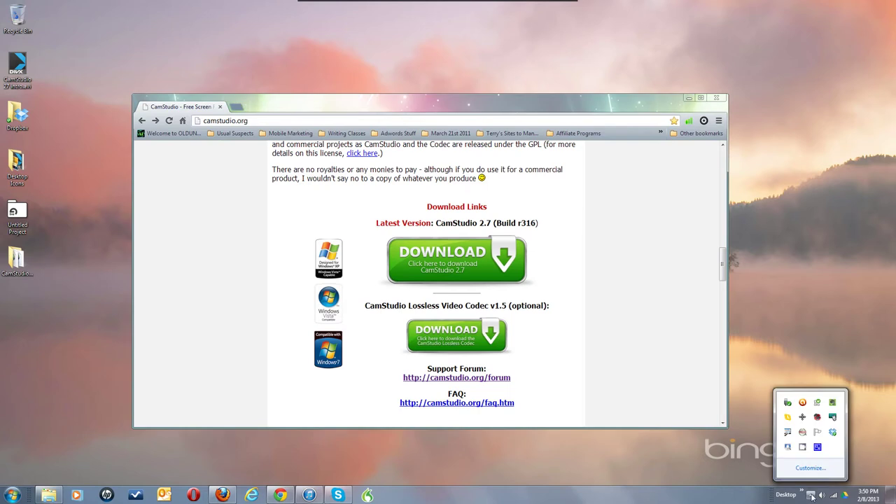
{"action": "left_click", "coordinate": [802, 448]}
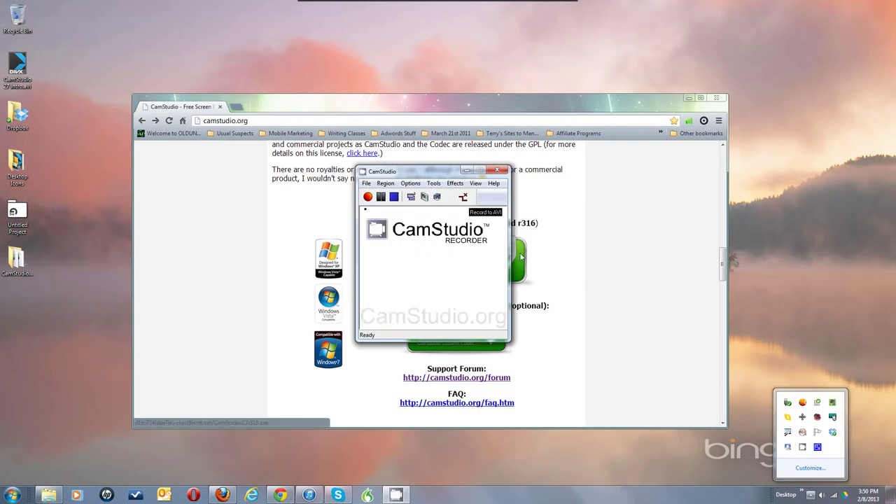
{"action": "left_click", "coordinate": [493, 183]}
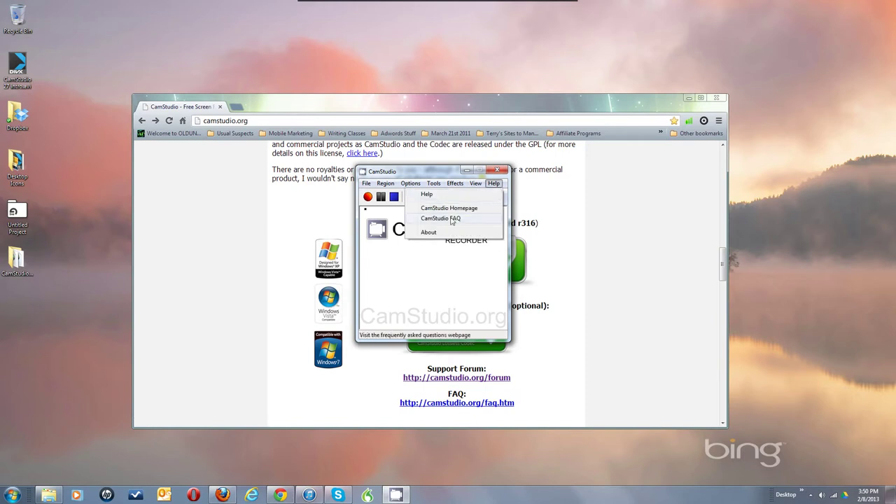
{"action": "left_click", "coordinate": [438, 232]}
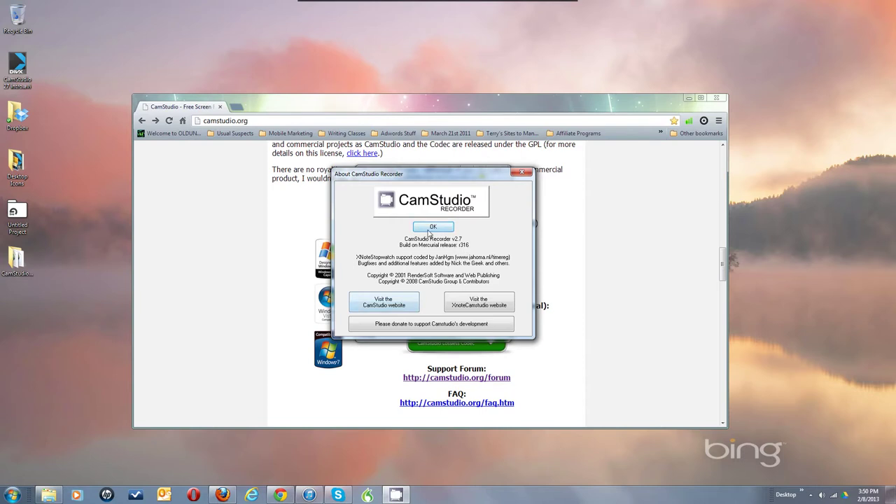
{"action": "left_click", "coordinate": [433, 229]}
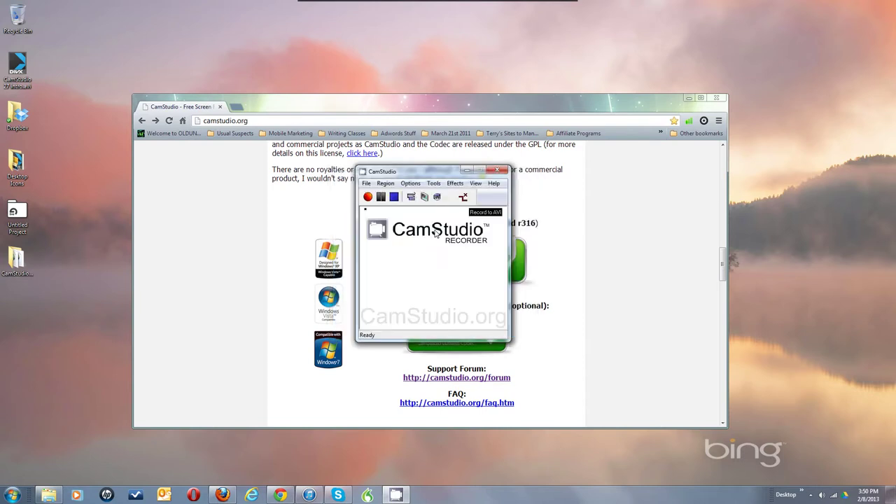
View the CamStudio FAQ web page from the recorder's help resources and minimize the browser showing it
{"action": "left_click", "coordinate": [494, 183]}
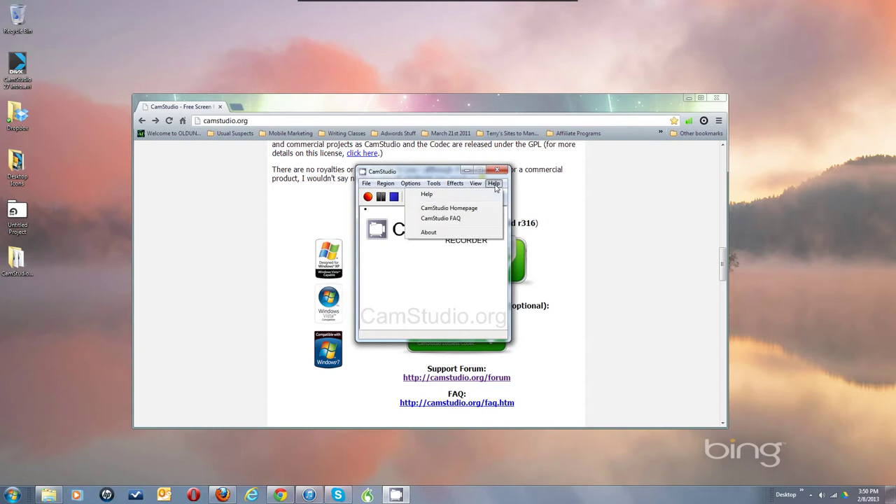
{"action": "left_click", "coordinate": [460, 220]}
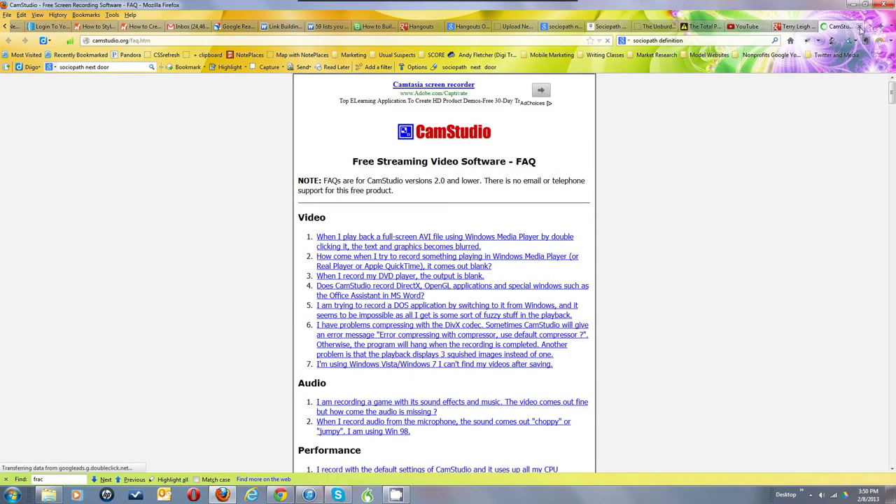
{"action": "left_click", "coordinate": [854, 6]}
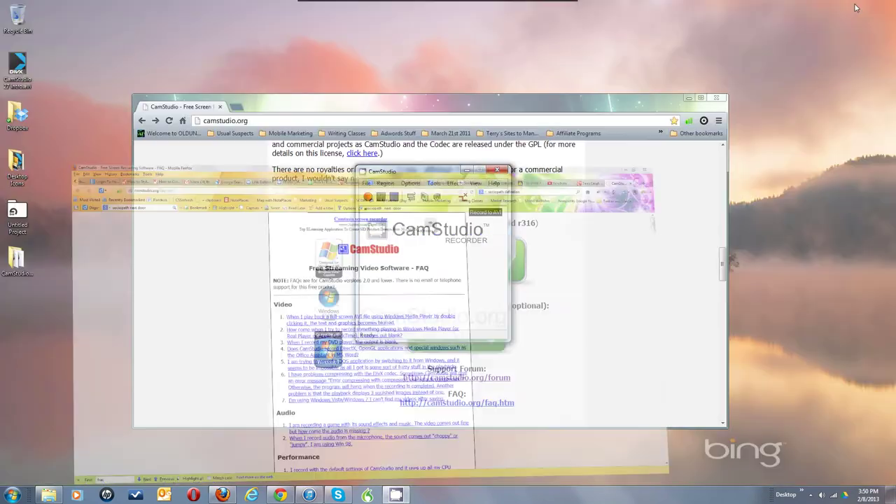
{"action": "left_click", "coordinate": [493, 184]}
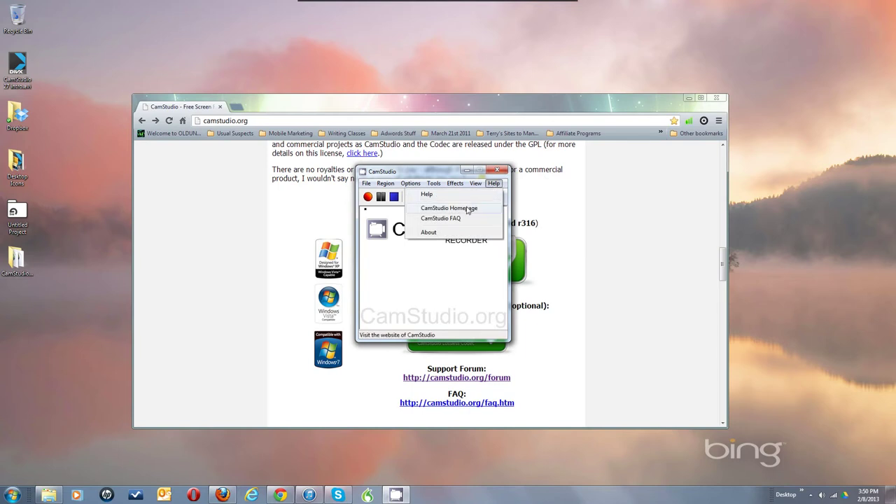
{"action": "left_click", "coordinate": [440, 266]}
{"action": "left_click", "coordinate": [495, 183]}
{"action": "left_click", "coordinate": [462, 199]}
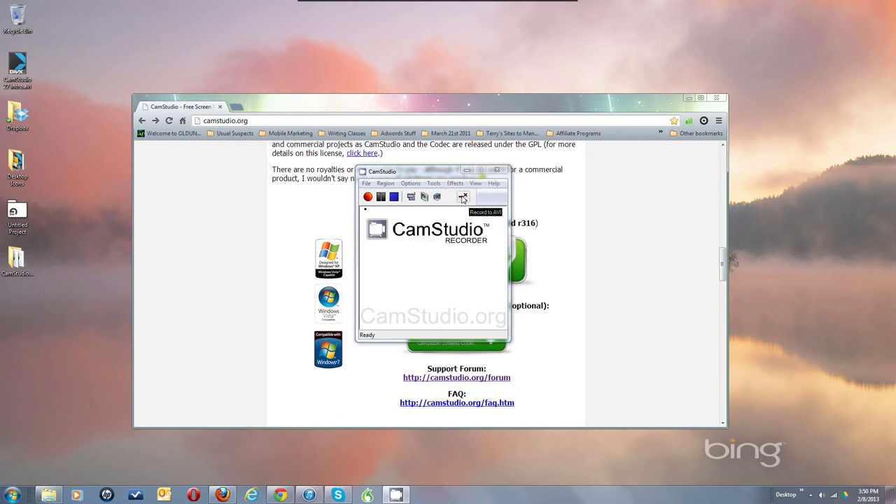
{"action": "left_click", "coordinate": [449, 269]}
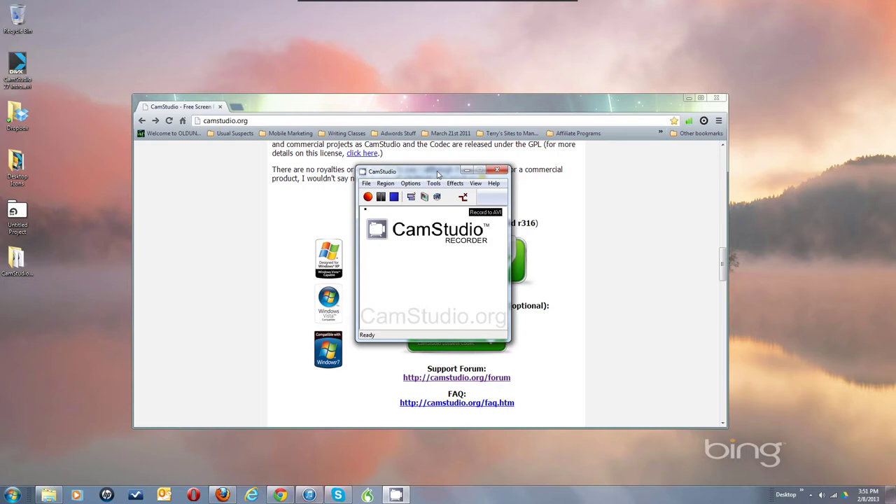
View the contents of the desktop folder CamStudio20HelpFiles in the browser, return to camstudio.org and bring the recorder back to the front
{"action": "left_click_drag", "start_coordinate": [27, 256], "coordinate": [286, 249]}
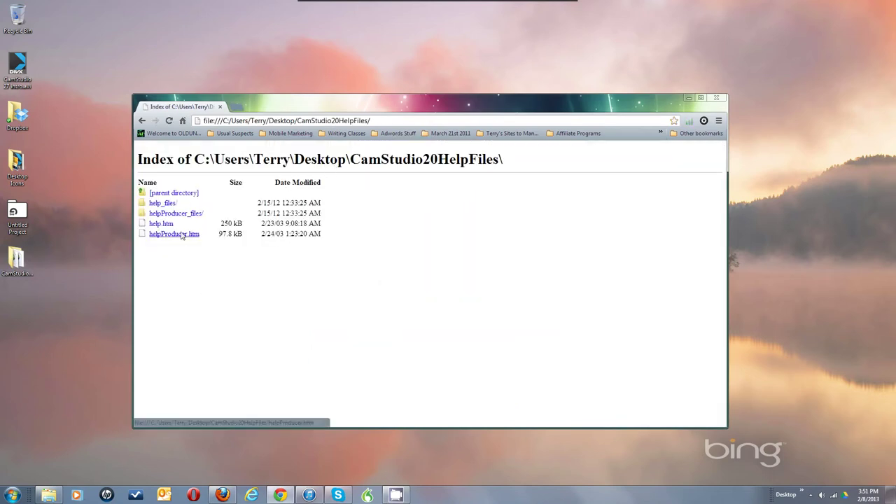
{"action": "left_click", "coordinate": [141, 121]}
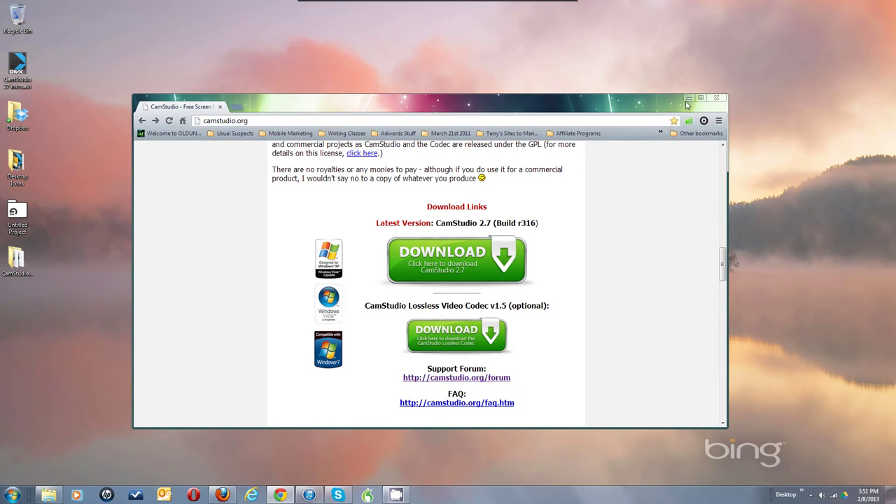
{"action": "left_click", "coordinate": [394, 496]}
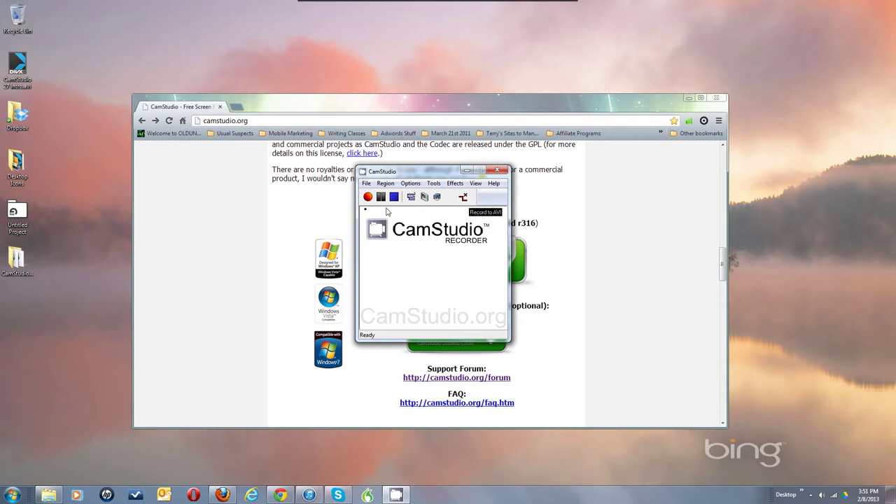
Switch the CamStudio recorder to its compact view, showing only the recording controls
{"action": "left_click", "coordinate": [366, 184]}
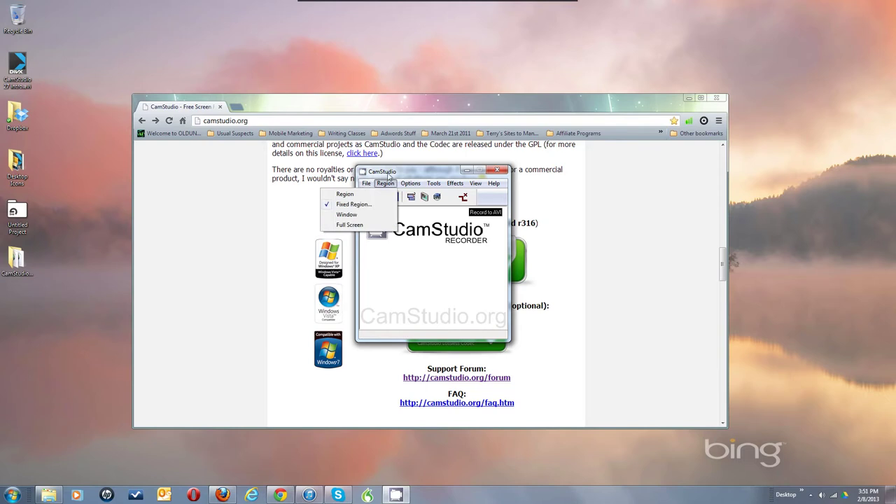
{"action": "left_click", "coordinate": [389, 175]}
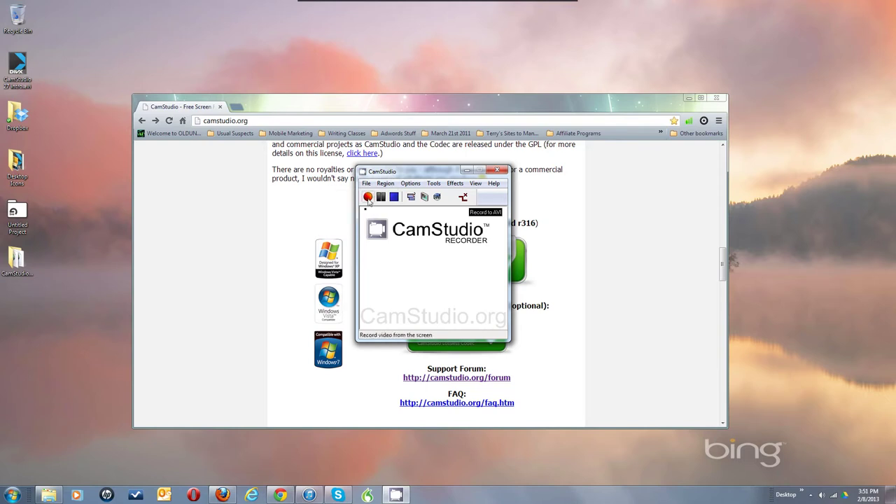
{"action": "left_click", "coordinate": [411, 197]}
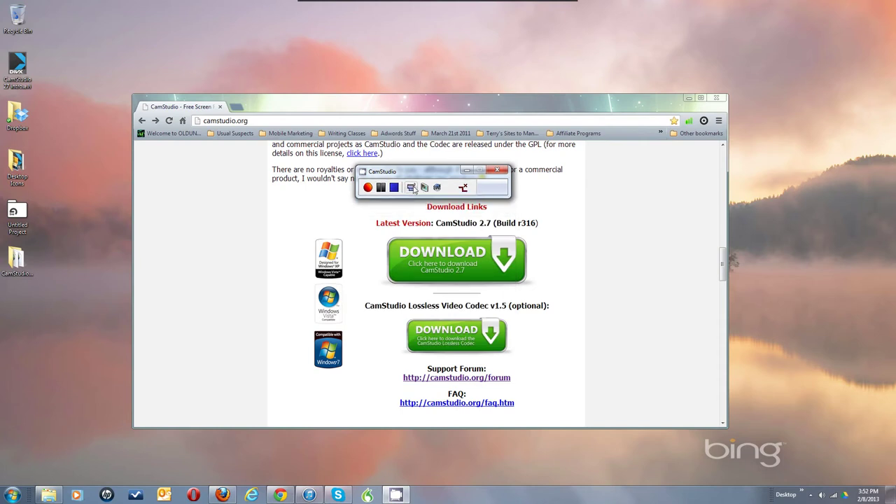
Restore the recorder's full view and toggle the recording output format away from AVI and back
{"action": "left_click", "coordinate": [412, 187]}
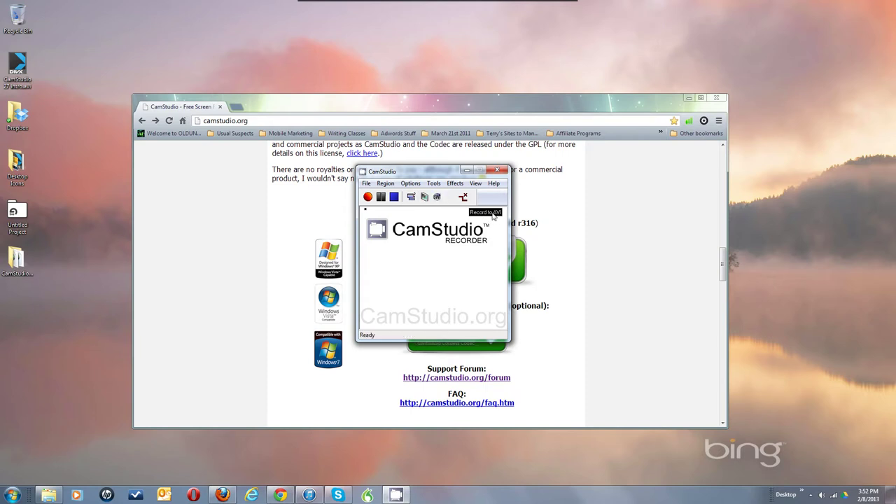
{"action": "left_click", "coordinate": [438, 197]}
{"action": "left_click", "coordinate": [436, 196]}
In the Record to Flash options, enable displaying conversion options before generating SWF and turn off deleting the intermediate AVI file upon completion
{"action": "left_click", "coordinate": [409, 183]}
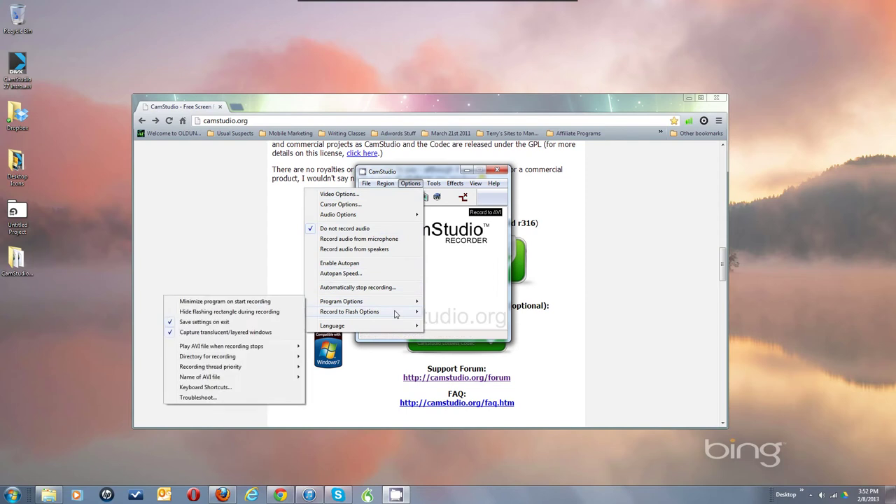
{"action": "mouse_move", "coordinate": [395, 315]}
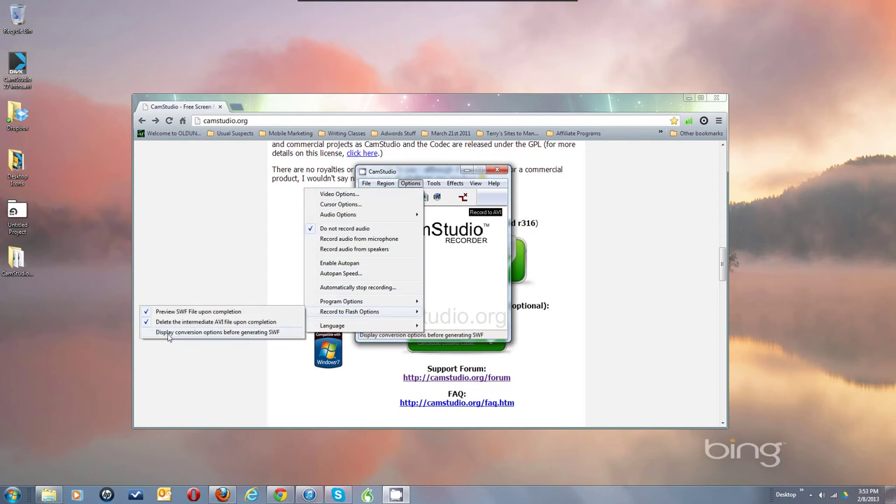
{"action": "left_click", "coordinate": [239, 334]}
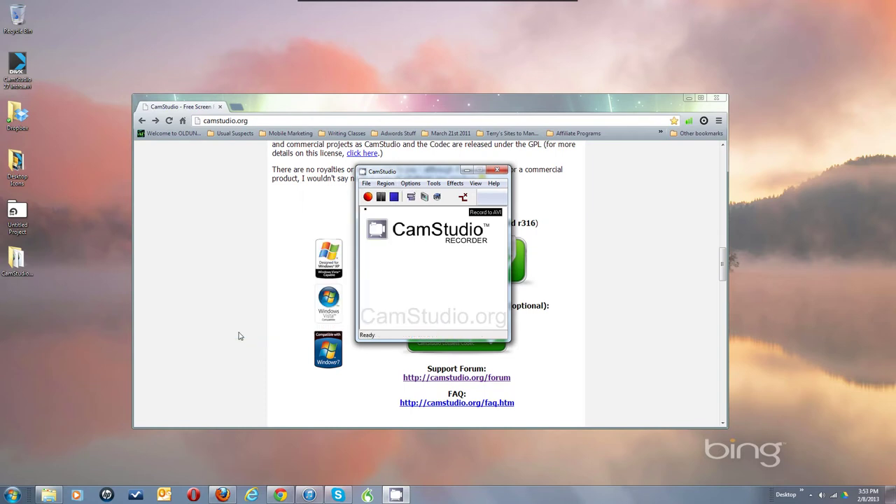
{"action": "left_click", "coordinate": [417, 185]}
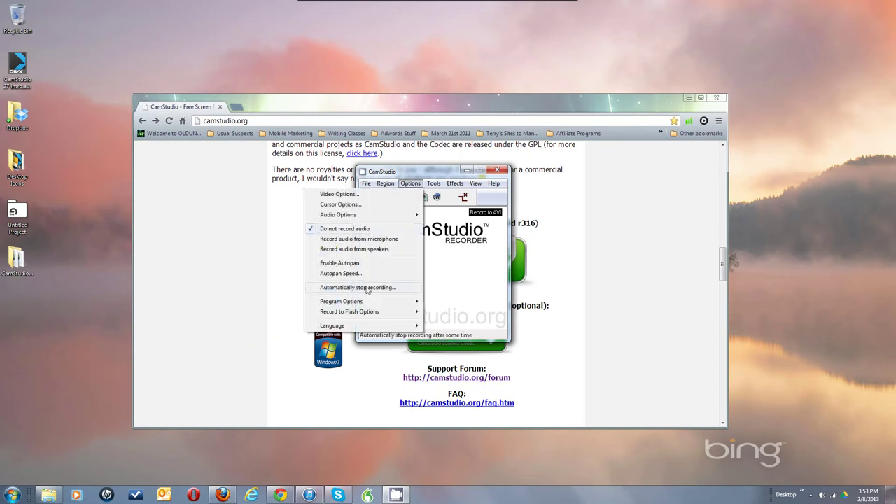
{"action": "mouse_move", "coordinate": [363, 315]}
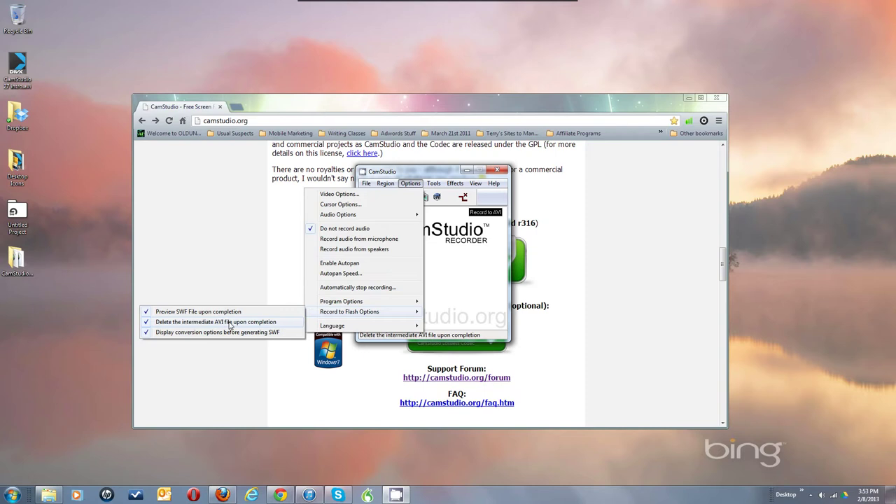
{"action": "left_click", "coordinate": [229, 323]}
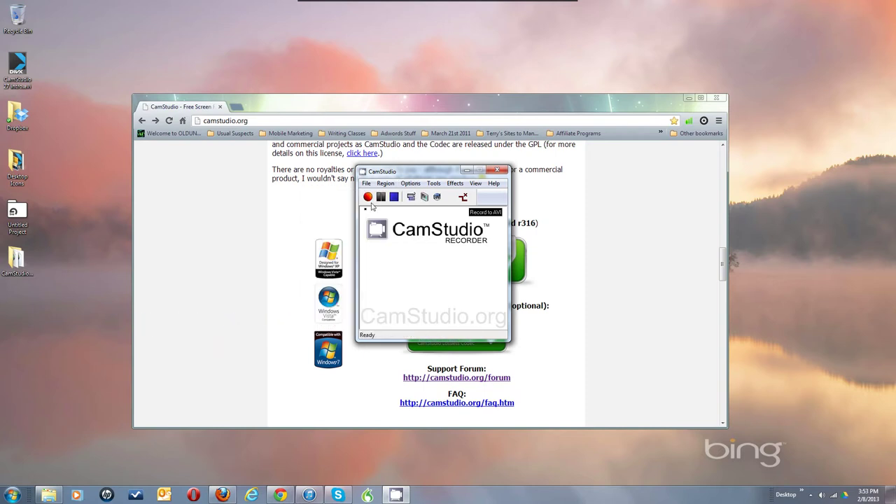
{"action": "left_click", "coordinate": [408, 184]}
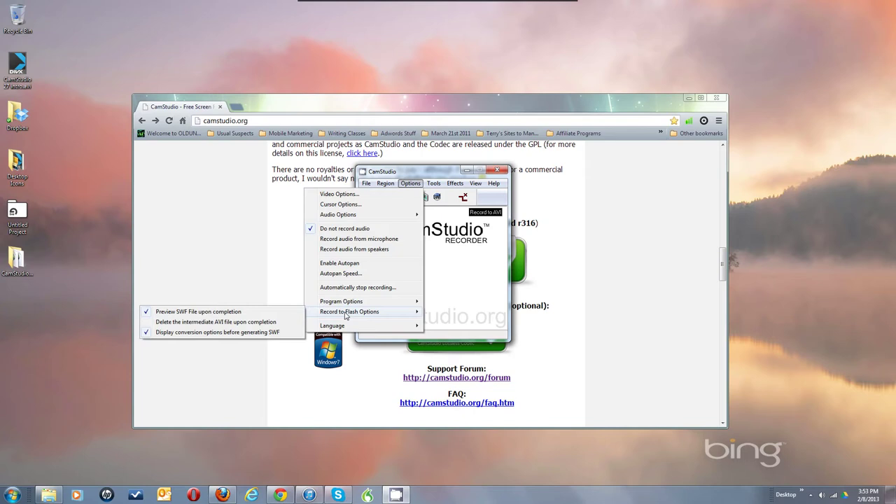
{"action": "key", "text": "Escape"}
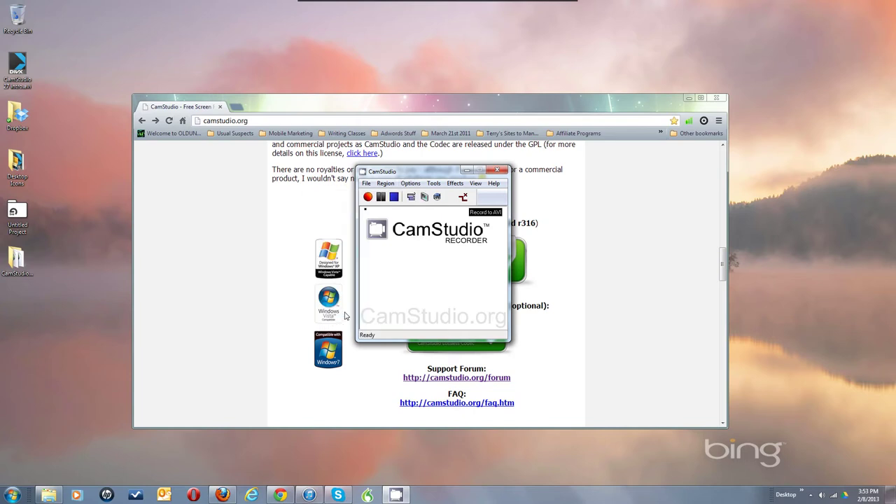
Review the recorder's Program Options and Record to Flash Options without changing any setting
{"action": "left_click", "coordinate": [407, 183]}
{"action": "key", "text": "Escape"}
{"action": "left_click", "coordinate": [411, 184]}
{"action": "mouse_move", "coordinate": [363, 314]}
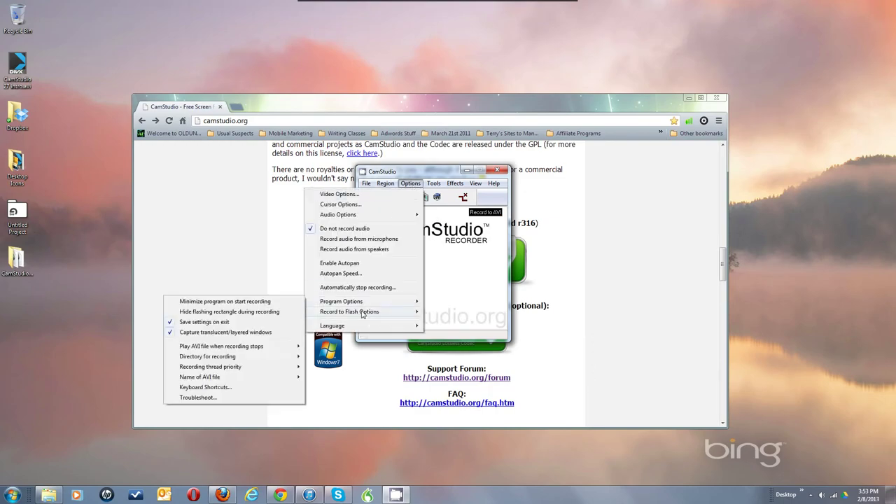
{"action": "key", "text": "Escape"}
{"action": "key", "text": "Escape"}
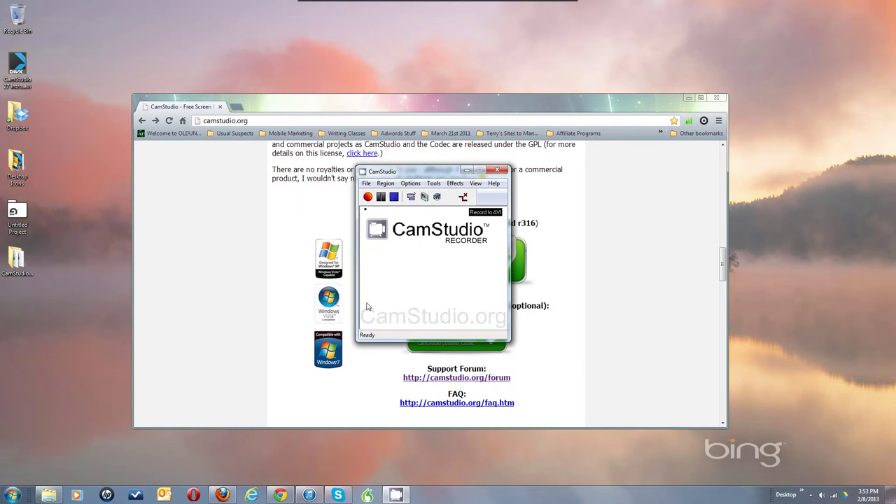
{"action": "left_click", "coordinate": [409, 184]}
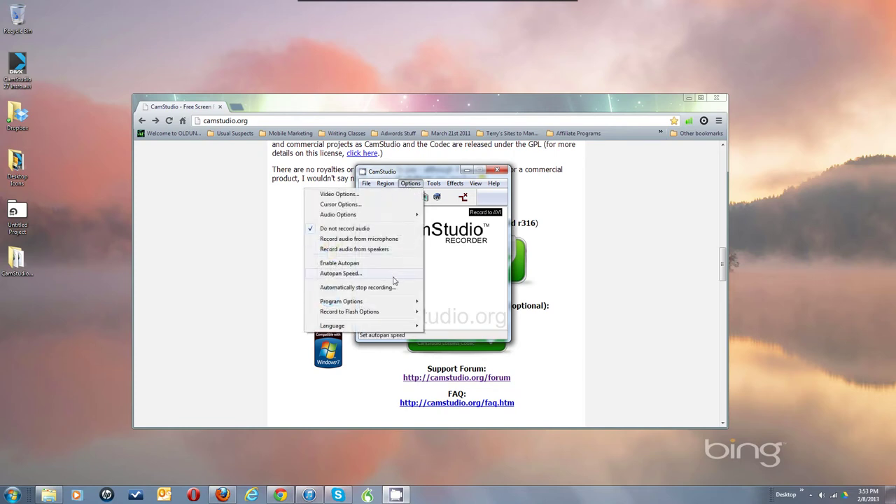
{"action": "mouse_move", "coordinate": [394, 303]}
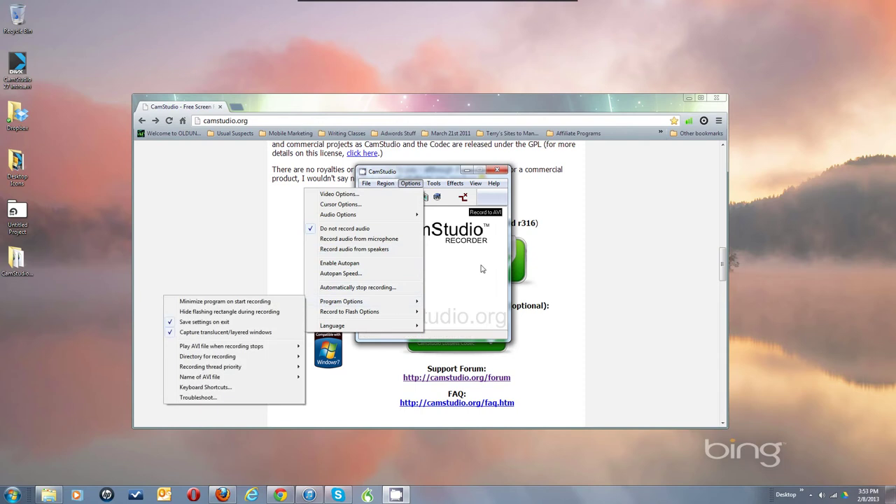
{"action": "key", "text": "Escape"}
{"action": "key", "text": "Escape"}
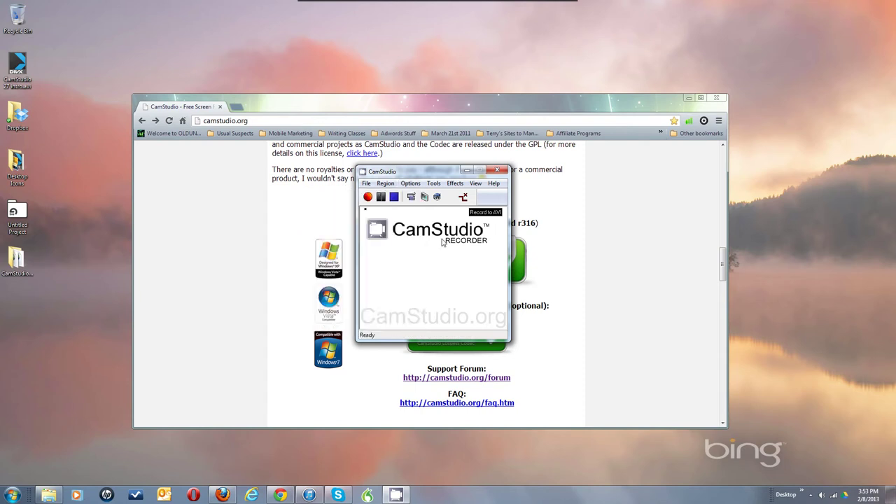
Set the capture mode to a fixed region with a width of 1280 and a height of 720
{"action": "left_click", "coordinate": [385, 184]}
{"action": "mouse_move", "coordinate": [408, 184]}
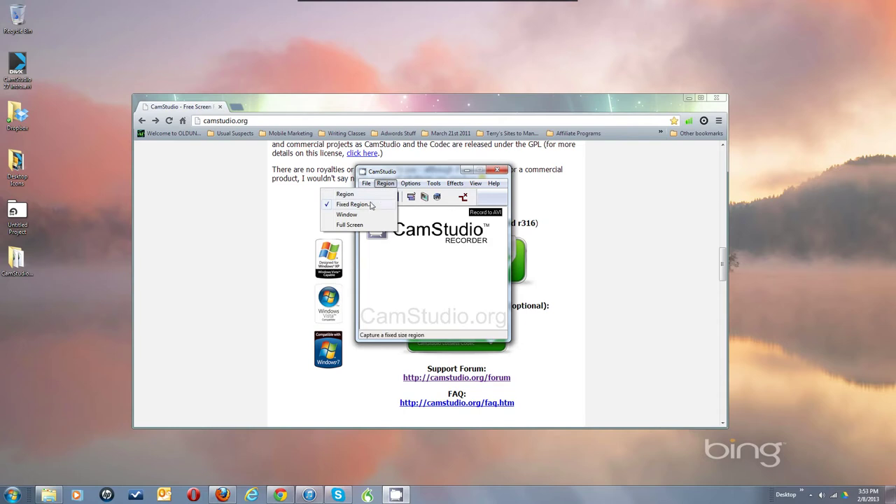
{"action": "left_click", "coordinate": [369, 204]}
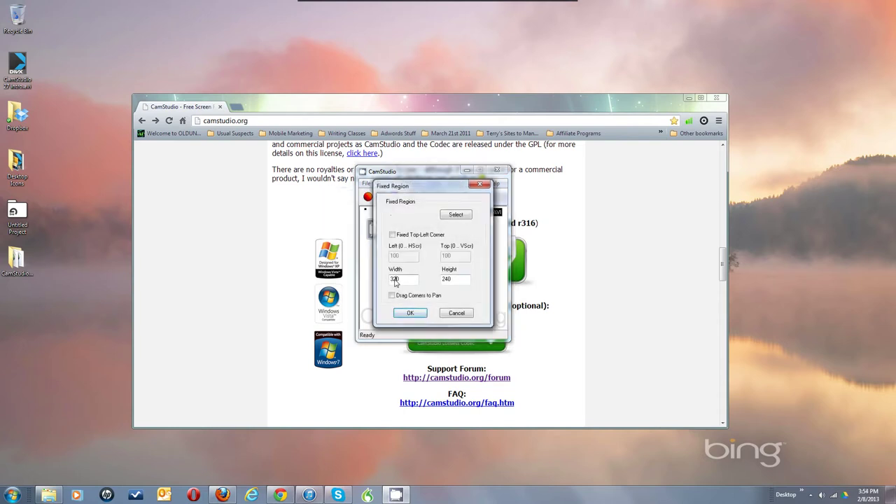
{"action": "double_click", "coordinate": [450, 279]}
{"action": "double_click", "coordinate": [406, 283]}
{"action": "left_click", "coordinate": [452, 280]}
{"action": "double_click", "coordinate": [399, 285]}
{"action": "type", "text": "128"}
{"action": "double_click", "coordinate": [451, 280]}
{"action": "type", "text": "720"}
{"action": "left_click", "coordinate": [410, 313]}
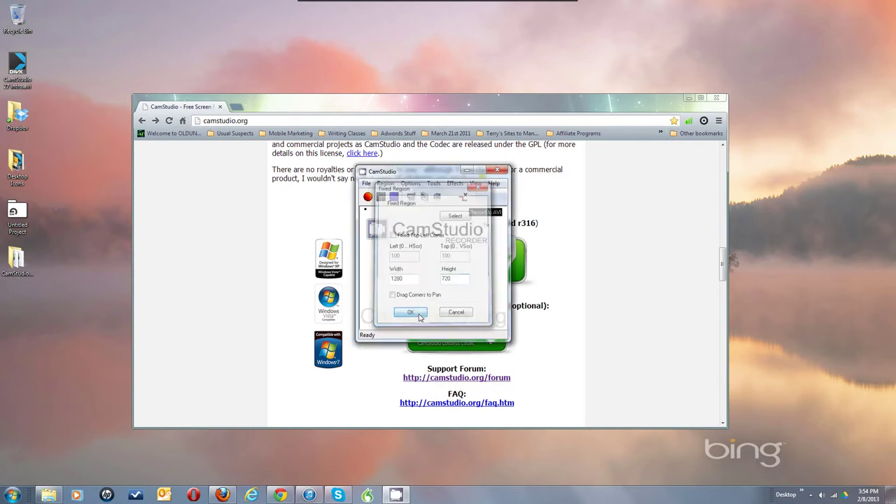
Resize the browser window with the 1280X720 preset and return to the CamStudio recorder
{"action": "right_click", "coordinate": [412, 97]}
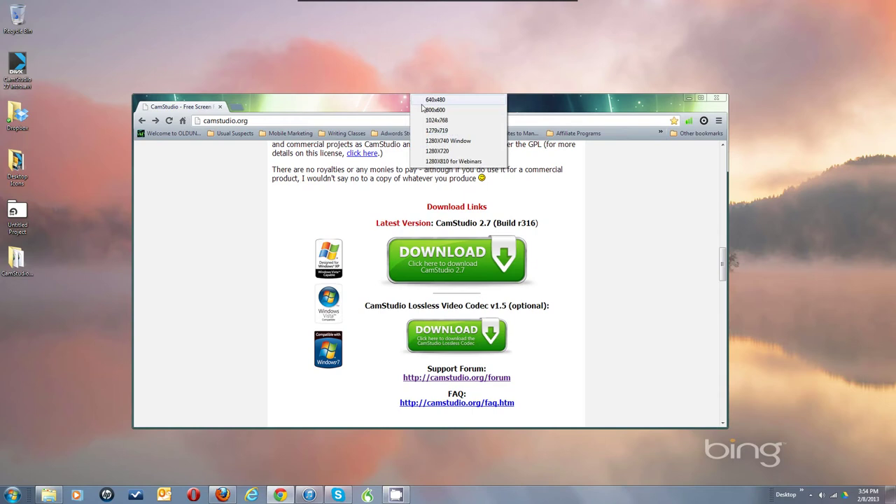
{"action": "left_click", "coordinate": [432, 152]}
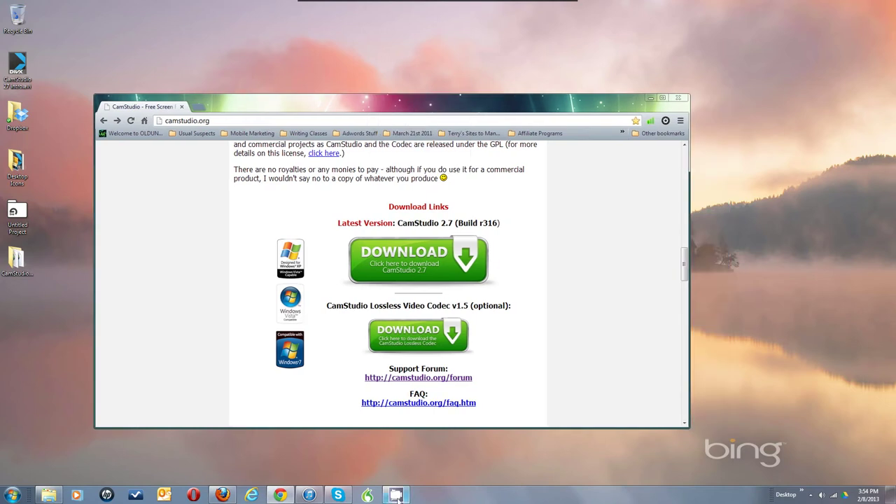
{"action": "mouse_move", "coordinate": [397, 496]}
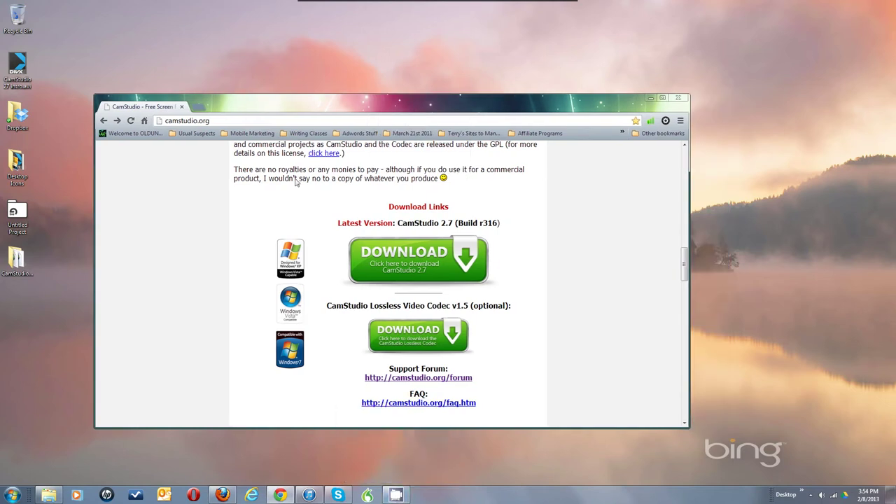
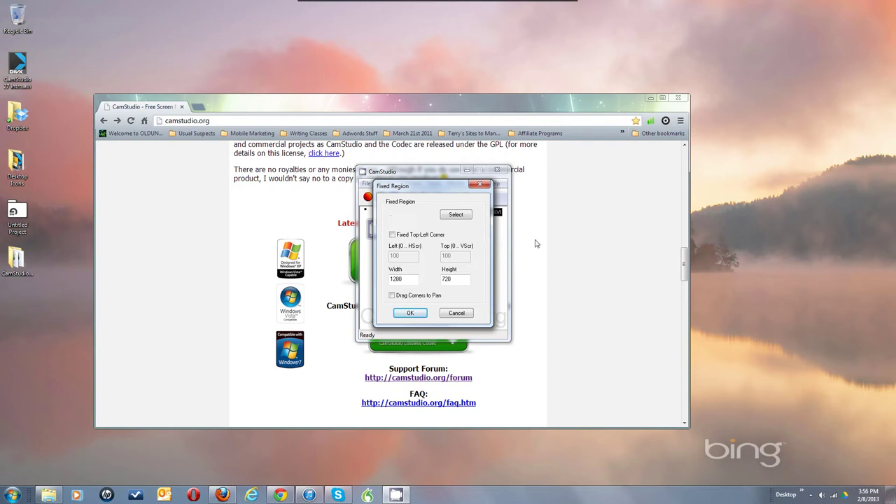
Fix the region's top-left corner at 200, 200, and draw a capture region of about 1282 by 718 around the browser window
{"action": "left_click", "coordinate": [392, 235]}
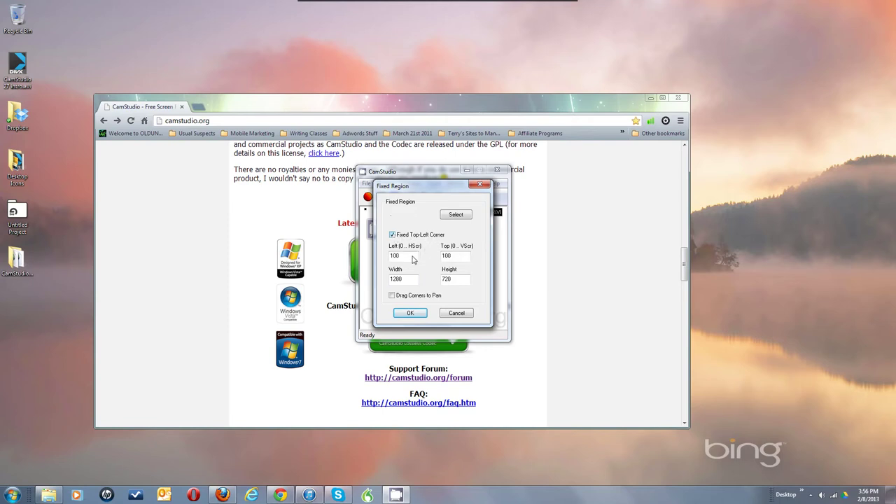
{"action": "double_click", "coordinate": [412, 259]}
{"action": "type", "text": "20"}
{"action": "left_click", "coordinate": [456, 215]}
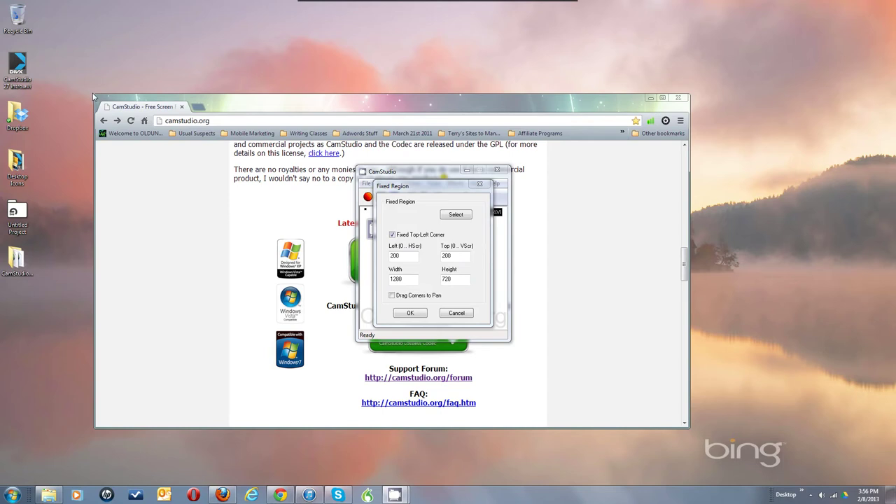
{"action": "left_click_drag", "start_coordinate": [93, 97], "coordinate": [691, 431]}
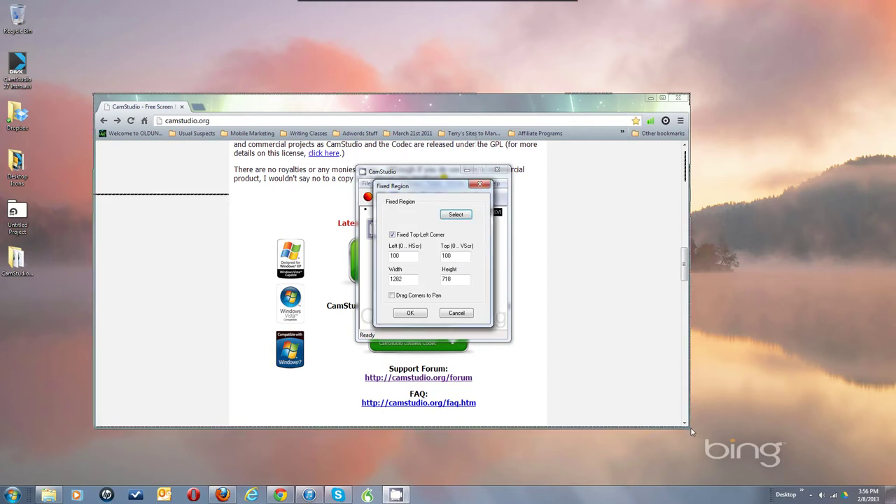
Release the fixed top-left corner and redraw the capture region around the browser window at about 1276 by 715
{"action": "left_click", "coordinate": [393, 236]}
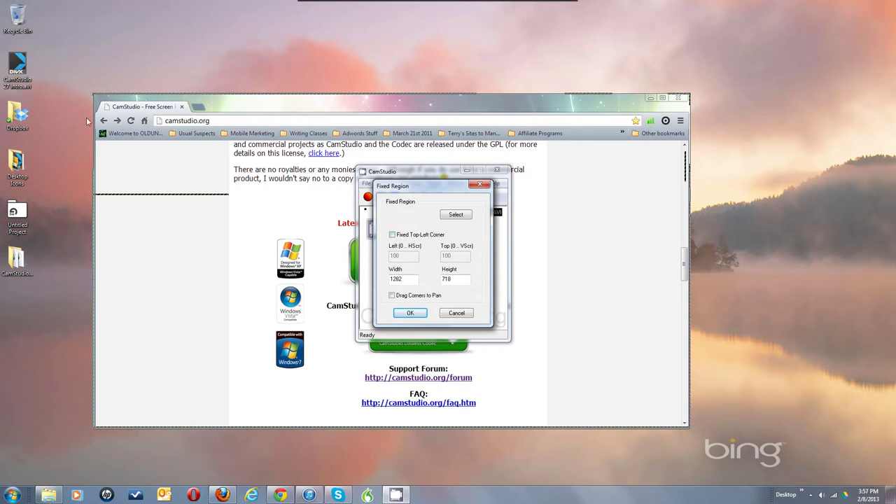
{"action": "left_click", "coordinate": [457, 215]}
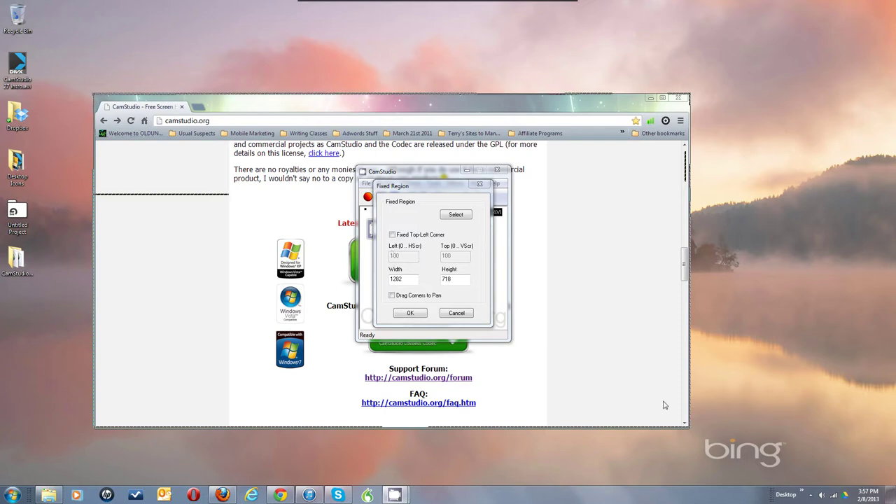
{"action": "left_click_drag", "start_coordinate": [665, 405], "coordinate": [690, 432]}
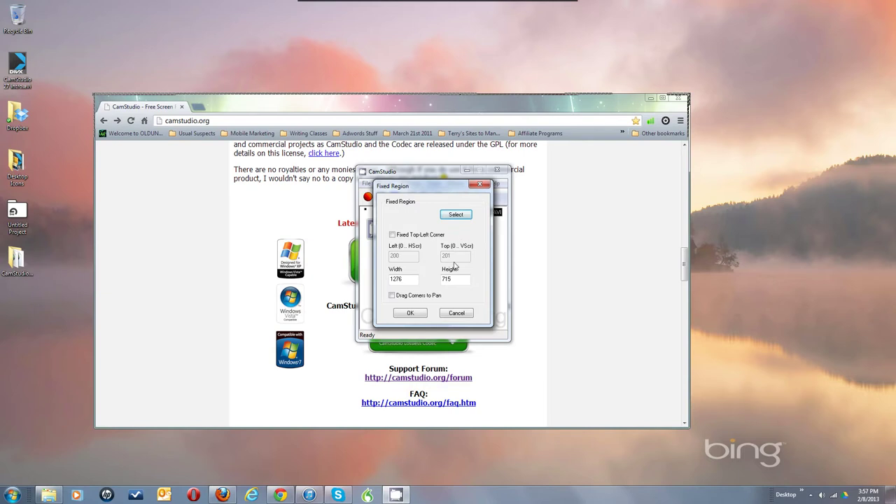
Fix the region's top-left corner at 200, 200 with a 1280 by 720 size, and toggle Drag Corners to Pan
{"action": "left_click", "coordinate": [392, 236]}
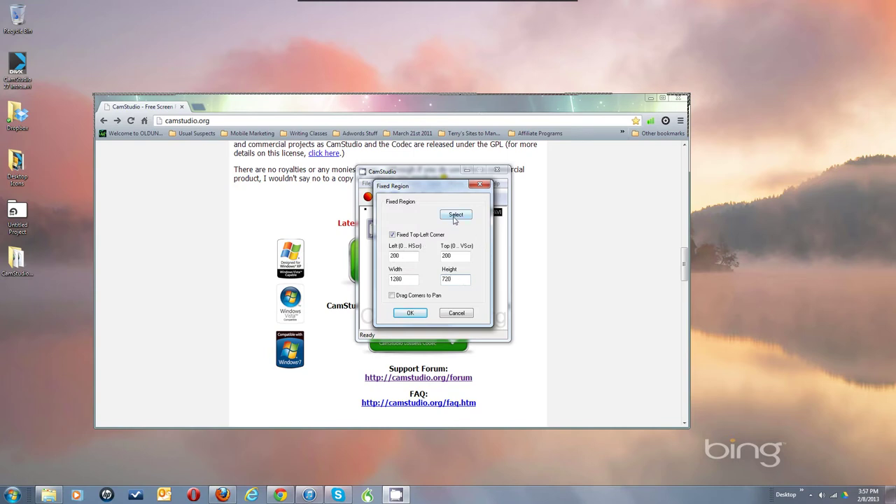
{"action": "left_click", "coordinate": [394, 297]}
{"action": "left_click", "coordinate": [410, 312]}
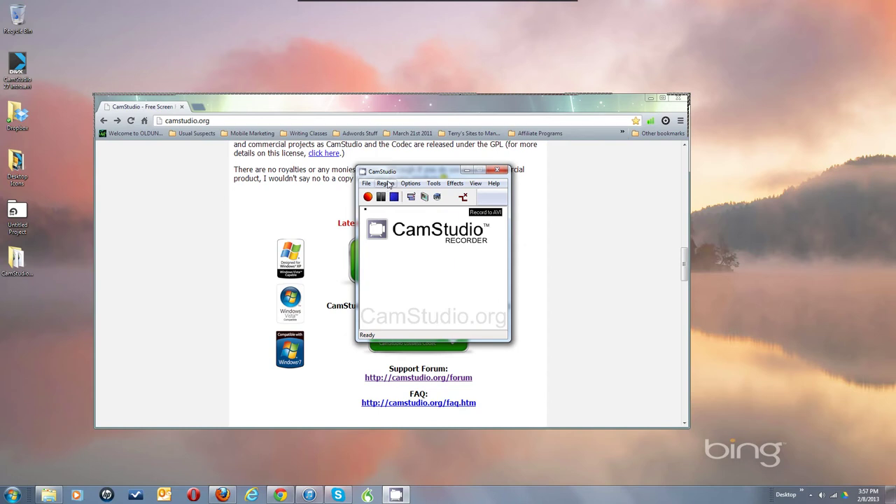
Switch the recorder's capture mode from a fixed region to Window
{"action": "left_click", "coordinate": [385, 184]}
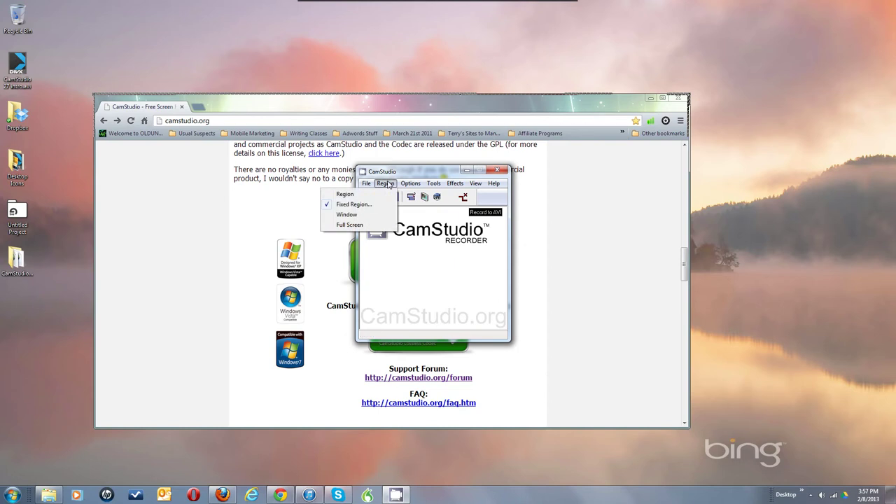
{"action": "left_click", "coordinate": [347, 214]}
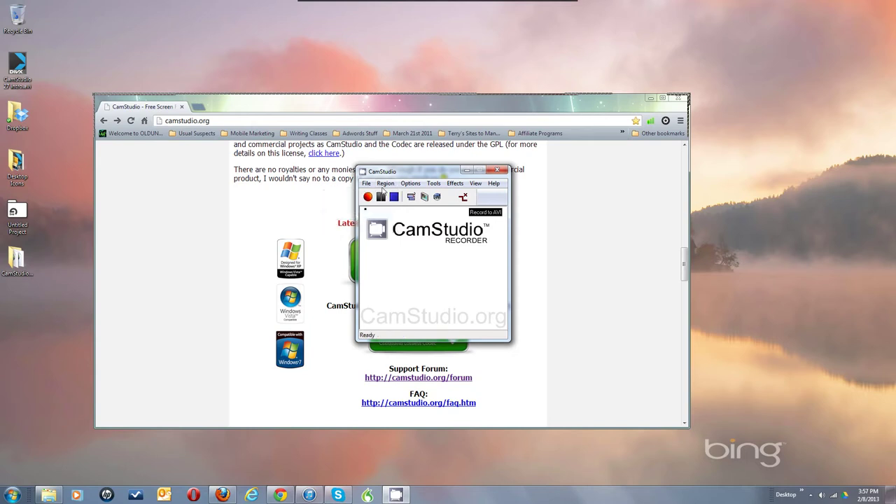
{"action": "left_click", "coordinate": [385, 184]}
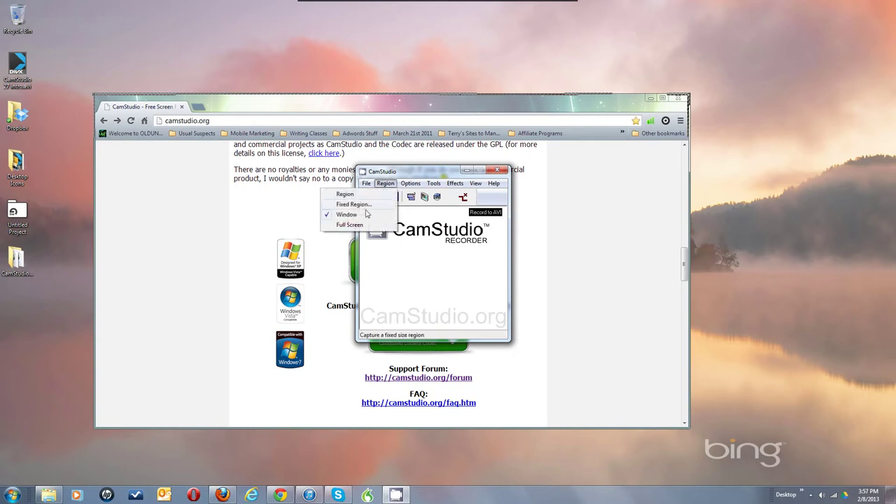
{"action": "left_click", "coordinate": [416, 247]}
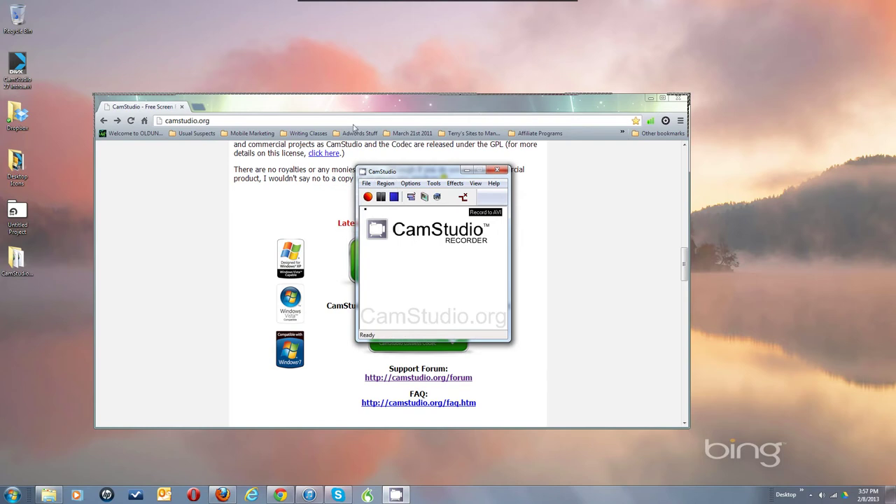
Make a brief Window-mode recording of the whole 1920 × 1080 desktop, and discard it without saving
{"action": "left_click", "coordinate": [368, 196]}
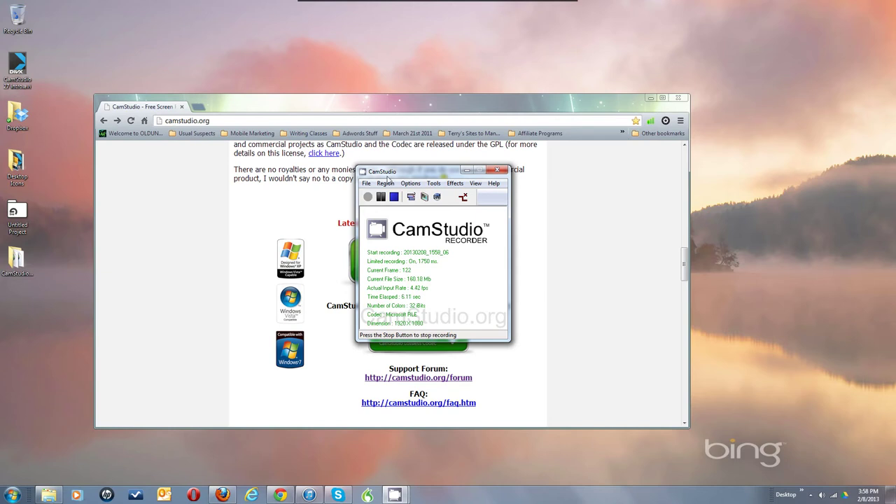
{"action": "left_click", "coordinate": [394, 197]}
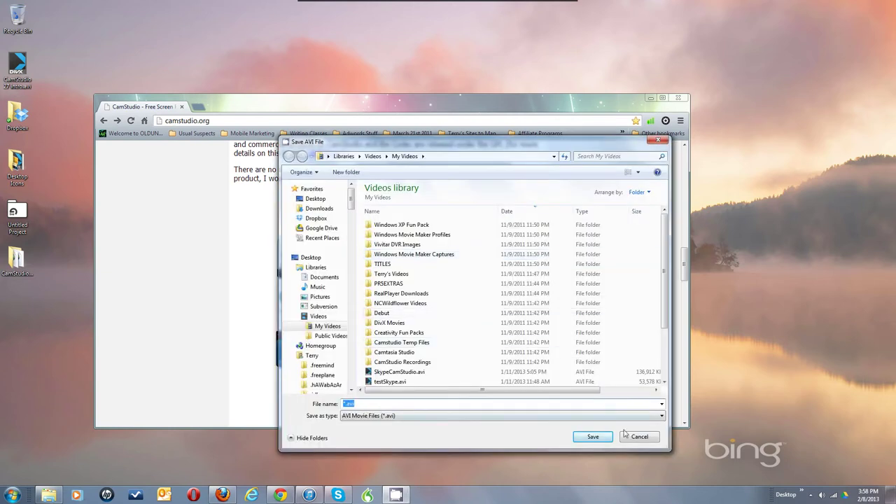
{"action": "left_click", "coordinate": [633, 439]}
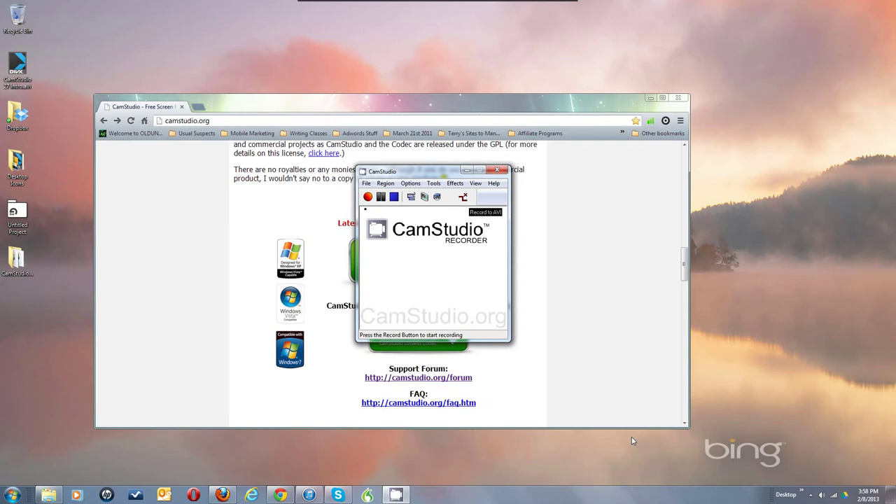
Start recording the browser window in Window mode, and examine the recorder's CamStudio and Flashing window previews while it runs
{"action": "left_click", "coordinate": [366, 198]}
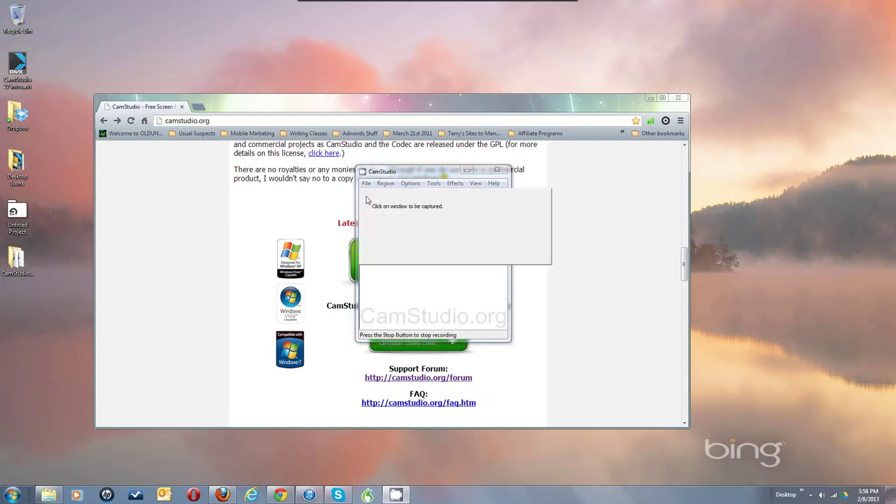
{"action": "left_click", "coordinate": [351, 105]}
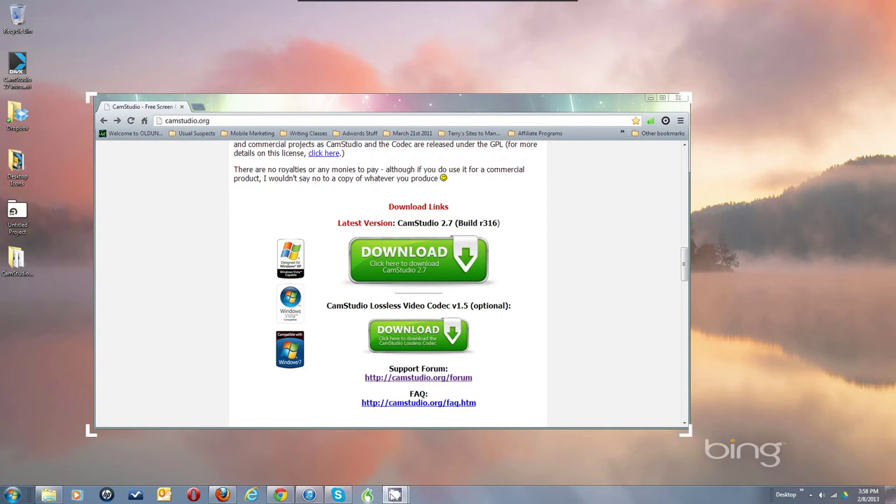
{"action": "mouse_move", "coordinate": [395, 495]}
{"action": "left_click", "coordinate": [350, 456]}
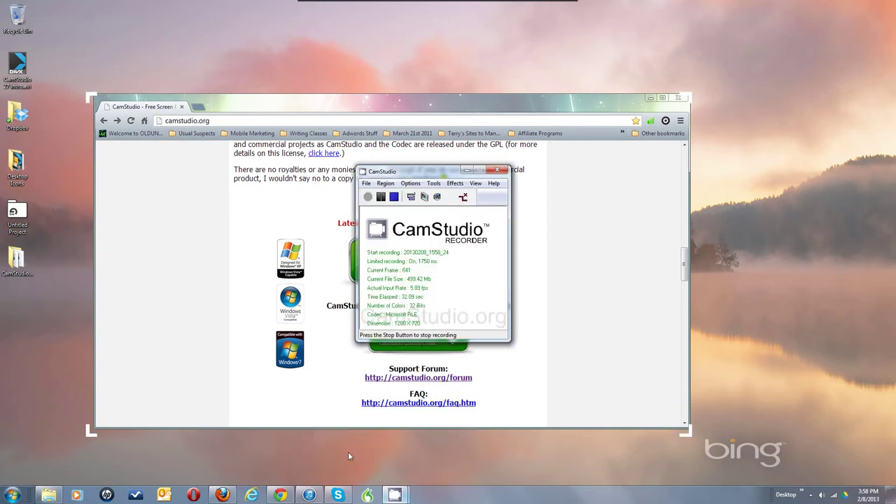
{"action": "mouse_move", "coordinate": [395, 495]}
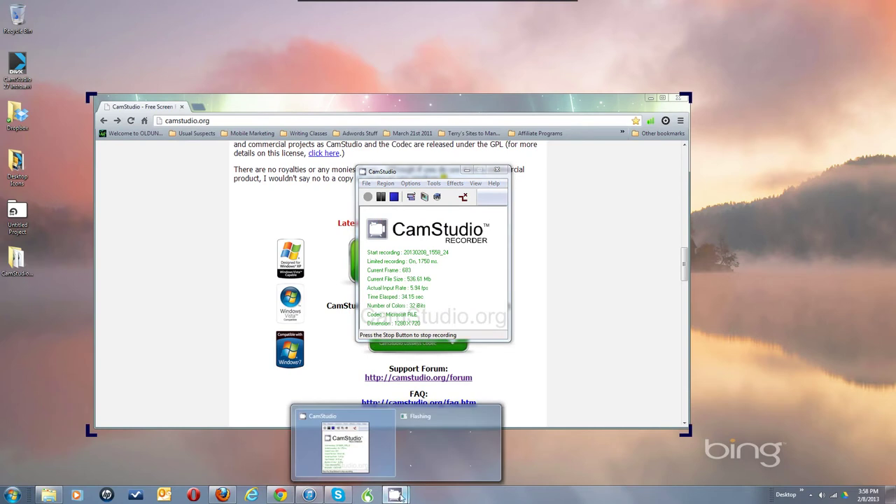
{"action": "mouse_move", "coordinate": [441, 445]}
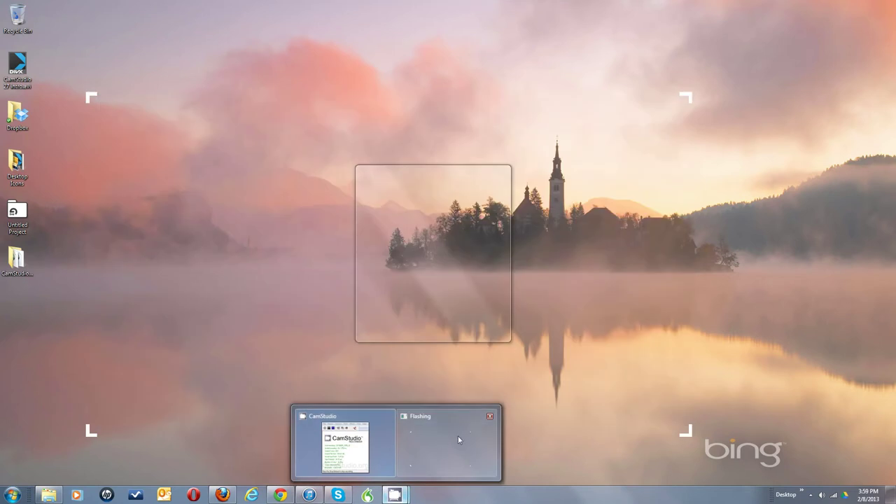
{"action": "mouse_move", "coordinate": [378, 455]}
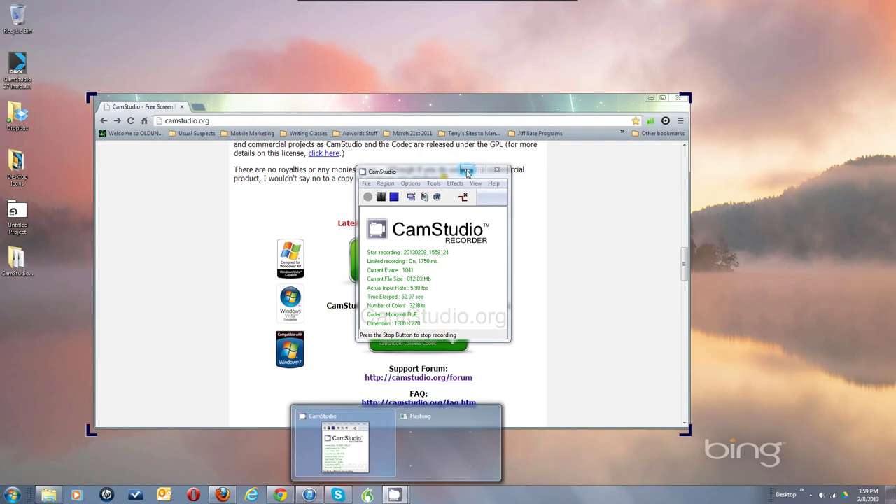
Minimize the recorder during the recording and examine the commands offered by its notification-area icon
{"action": "left_click", "coordinate": [466, 172]}
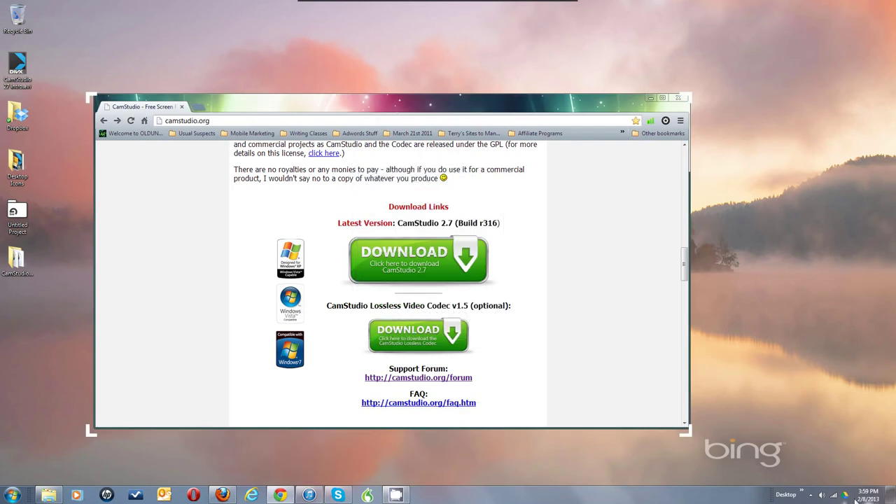
{"action": "mouse_move", "coordinate": [832, 498]}
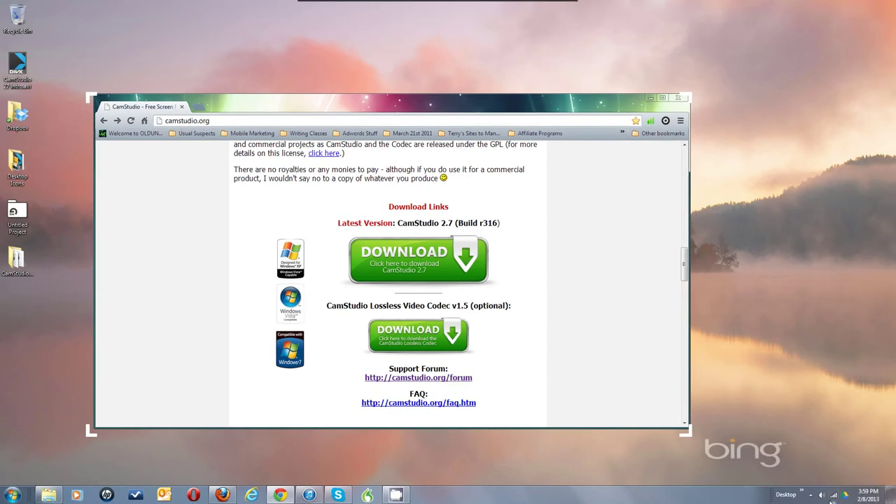
{"action": "left_click", "coordinate": [810, 495]}
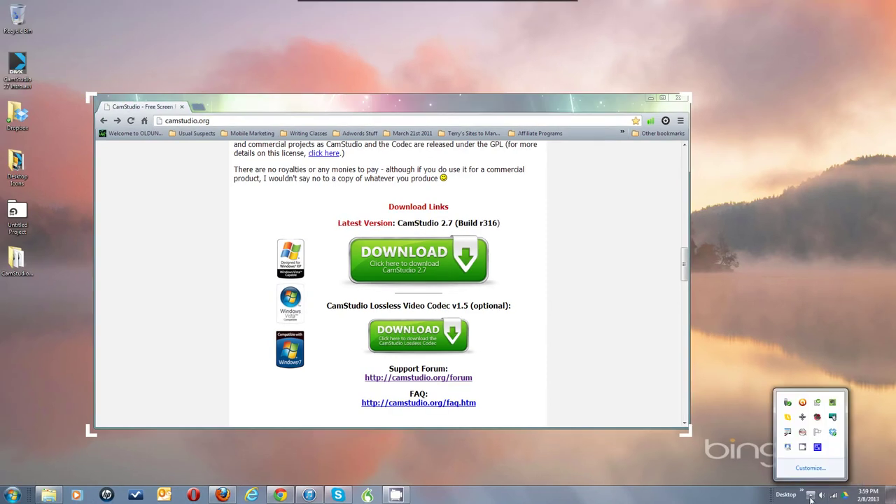
{"action": "right_click", "coordinate": [802, 447]}
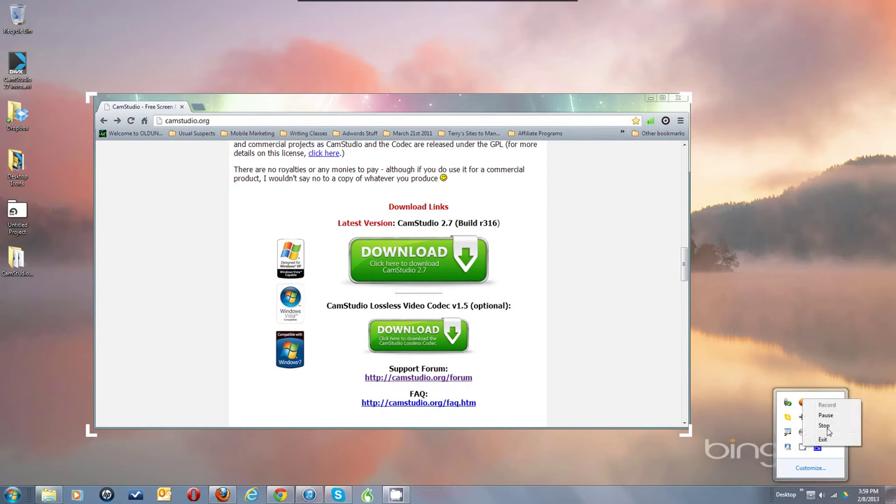
{"action": "left_click", "coordinate": [809, 461]}
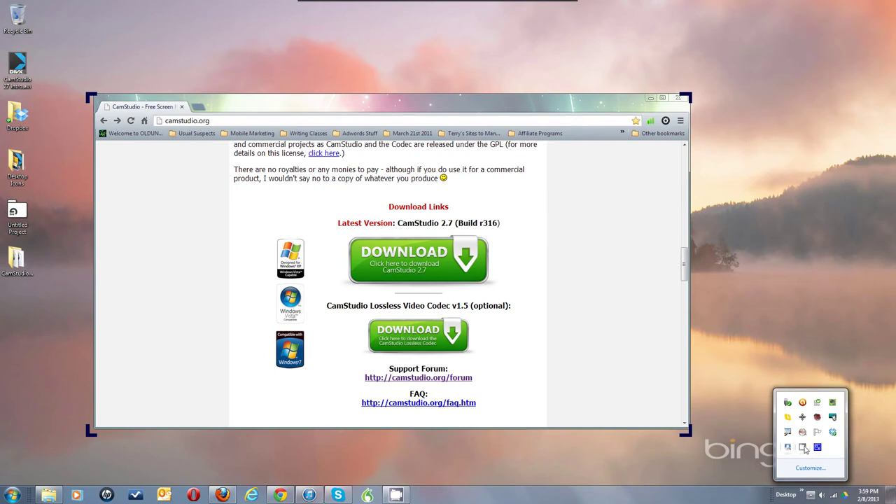
Restore the recorder from the notification area, stop the recording, and discard it without saving
{"action": "left_click", "coordinate": [803, 447]}
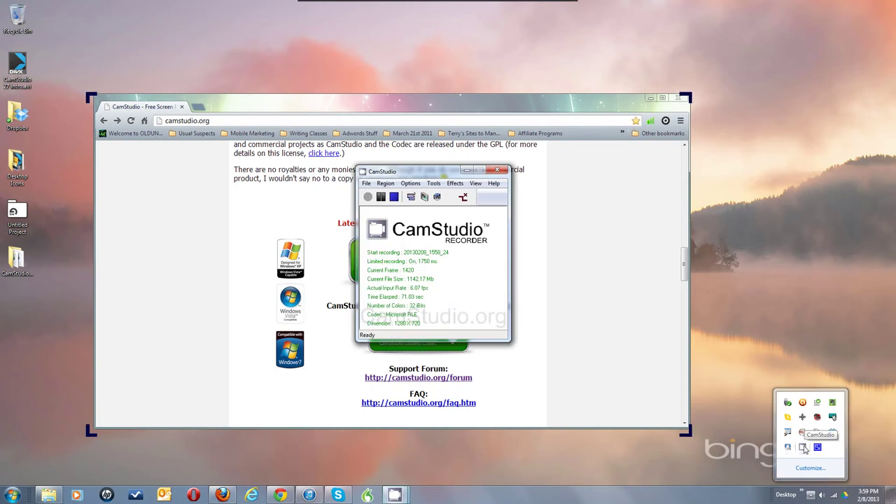
{"action": "left_click", "coordinate": [394, 197]}
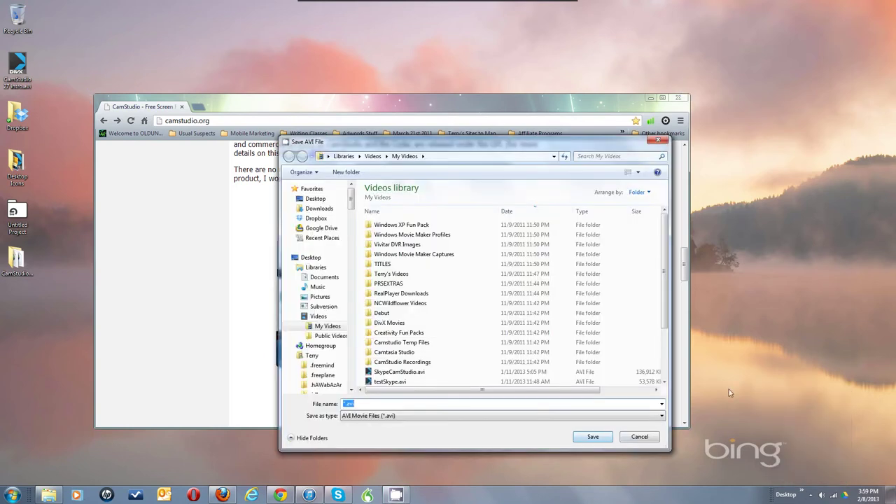
{"action": "left_click", "coordinate": [640, 436]}
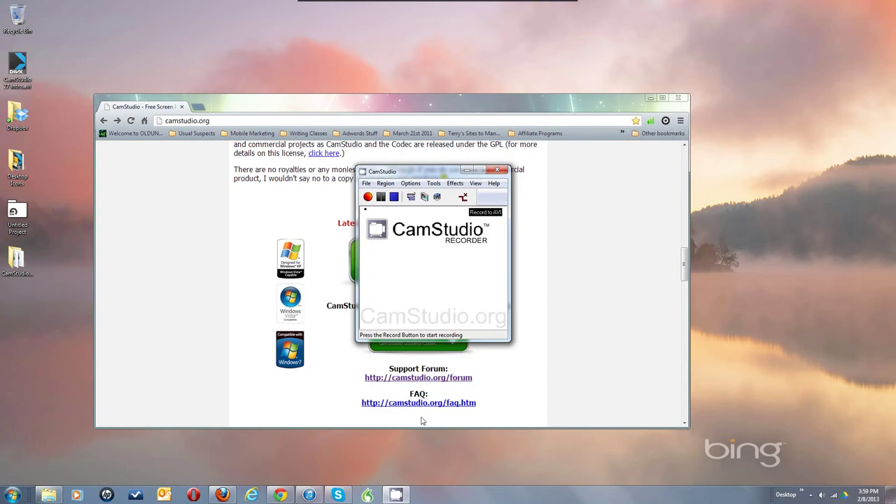
Start another Window-mode recording of the browser window and bring the recorder back into view
{"action": "left_click", "coordinate": [368, 196]}
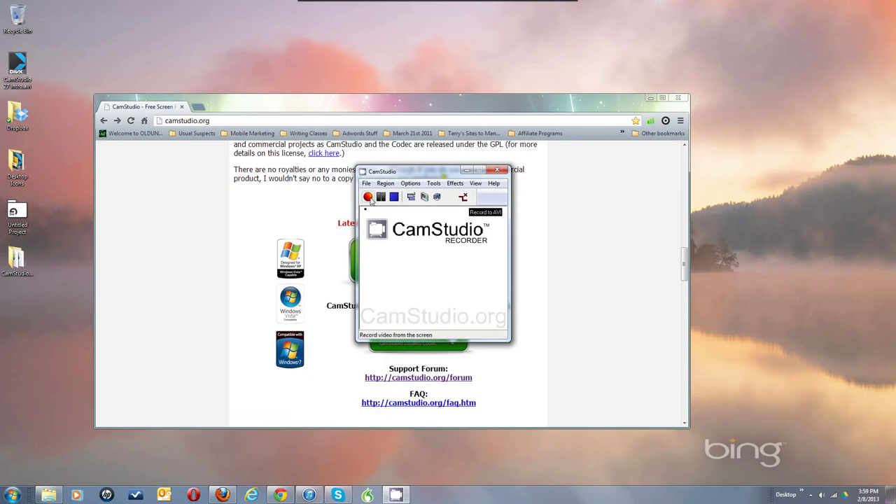
{"action": "left_click", "coordinate": [357, 110]}
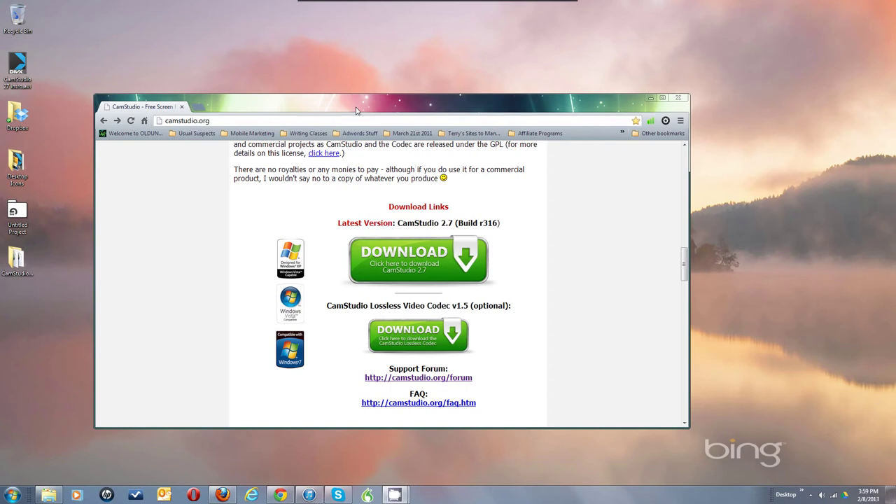
{"action": "left_click", "coordinate": [398, 494]}
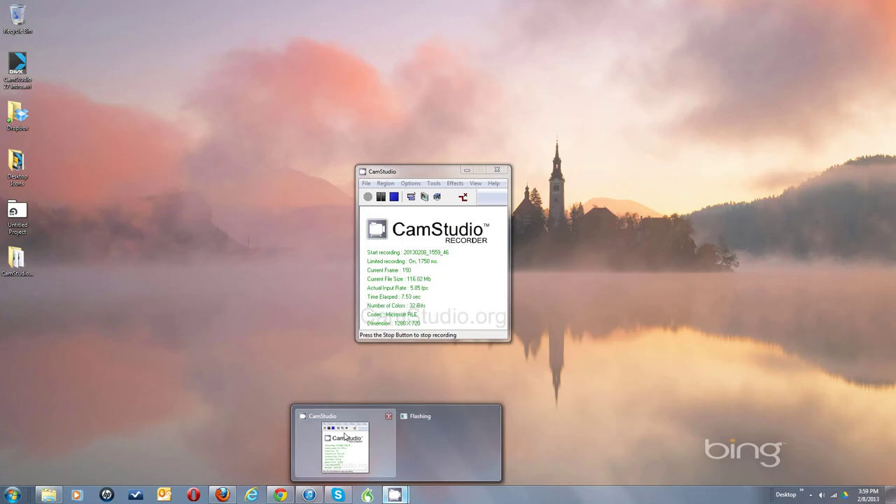
{"action": "left_click", "coordinate": [344, 437]}
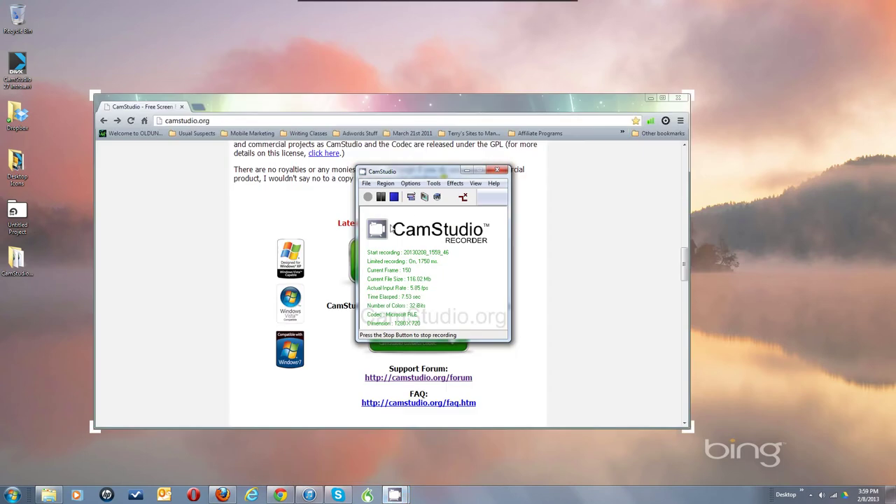
Minimize the recorder while it is recording, and close its window from the taskbar
{"action": "left_click", "coordinate": [467, 172]}
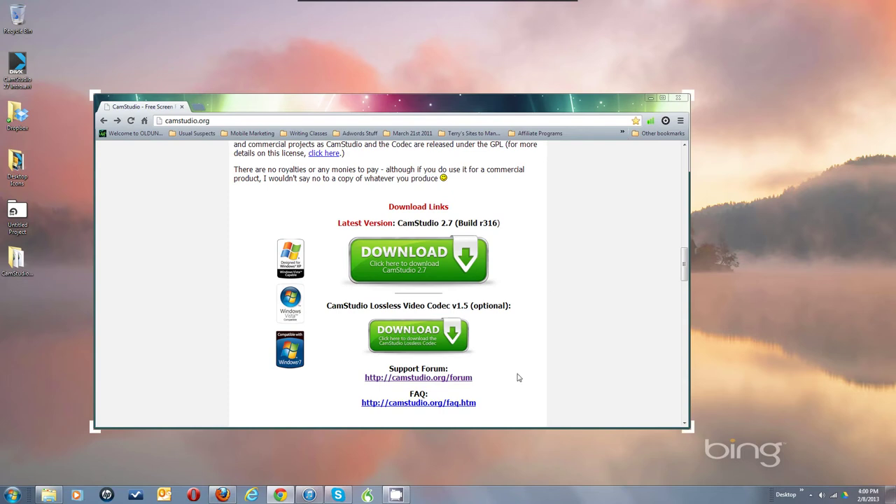
{"action": "right_click", "coordinate": [396, 495]}
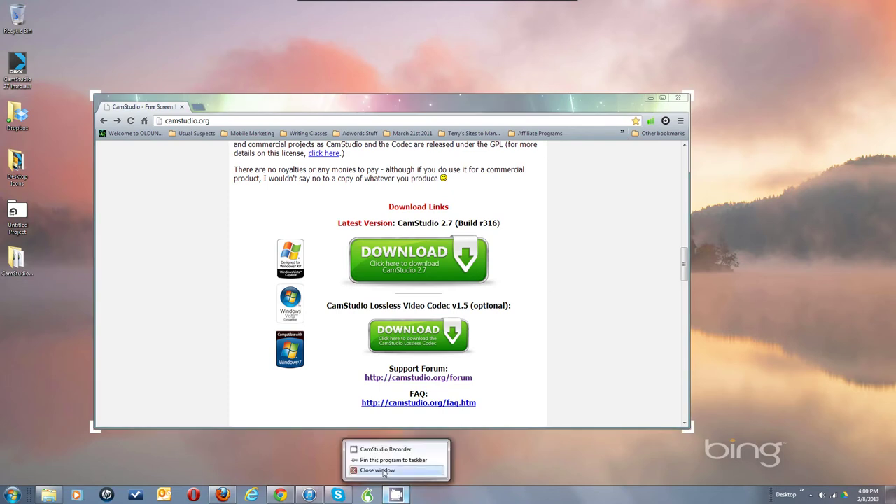
{"action": "left_click", "coordinate": [382, 471]}
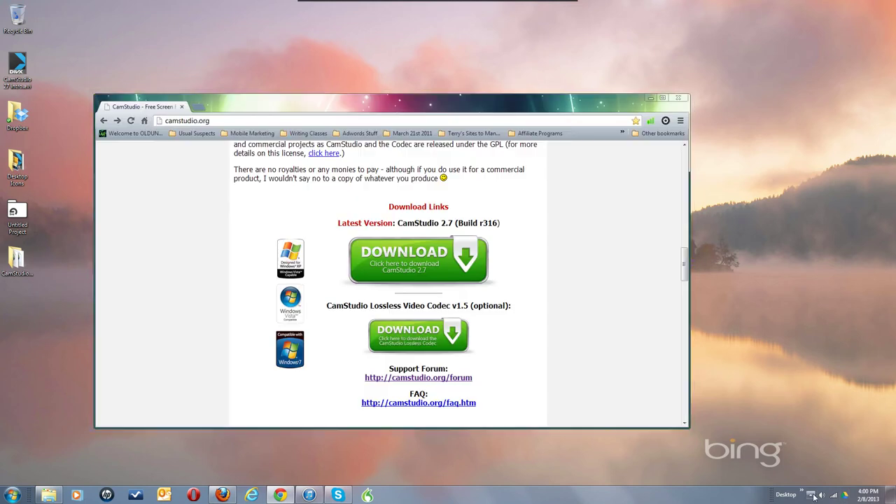
Stop the running recording through CamStudio's notification-area icon, and discard the AVI file without saving
{"action": "left_click", "coordinate": [811, 495]}
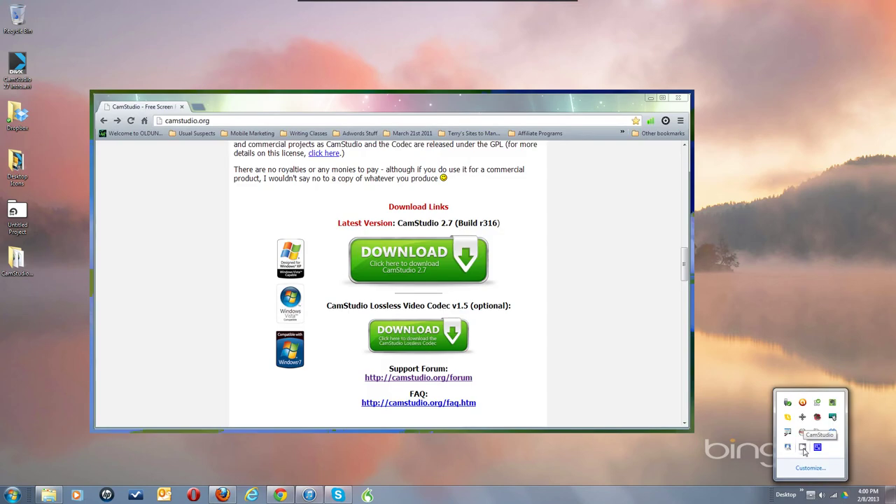
{"action": "right_click", "coordinate": [803, 447]}
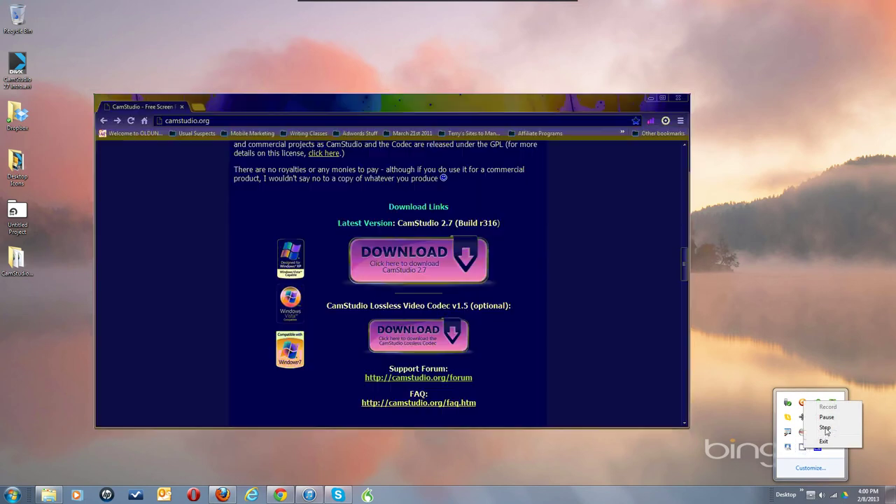
{"action": "left_click", "coordinate": [826, 428]}
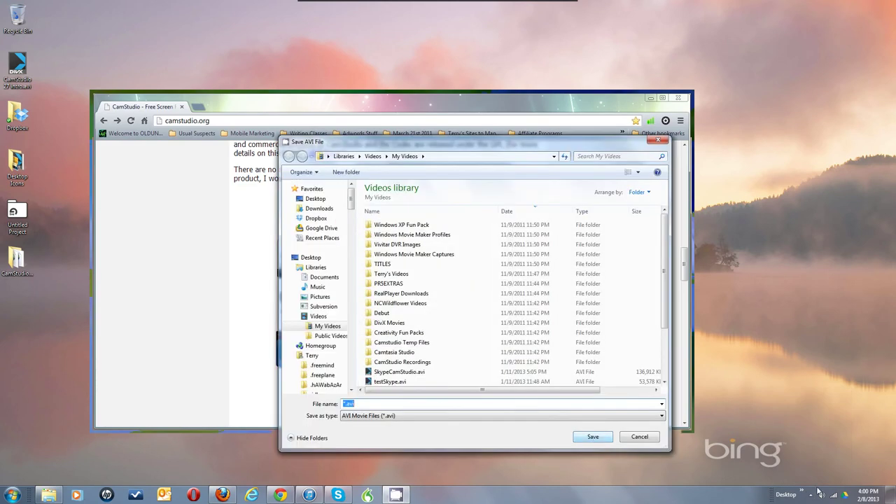
{"action": "left_click", "coordinate": [640, 438]}
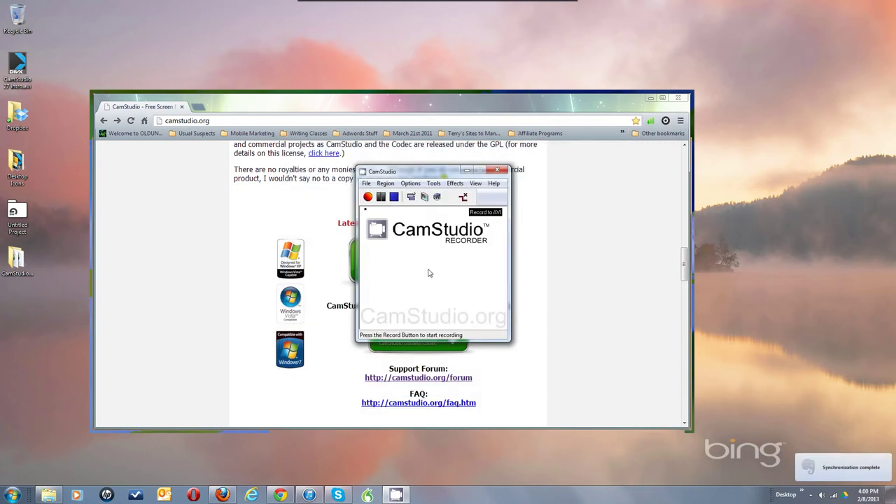
Minimize the idle recorder, restore it from the notification area, and examine its Record, Pause, Stop and Exit commands there
{"action": "mouse_move", "coordinate": [404, 495]}
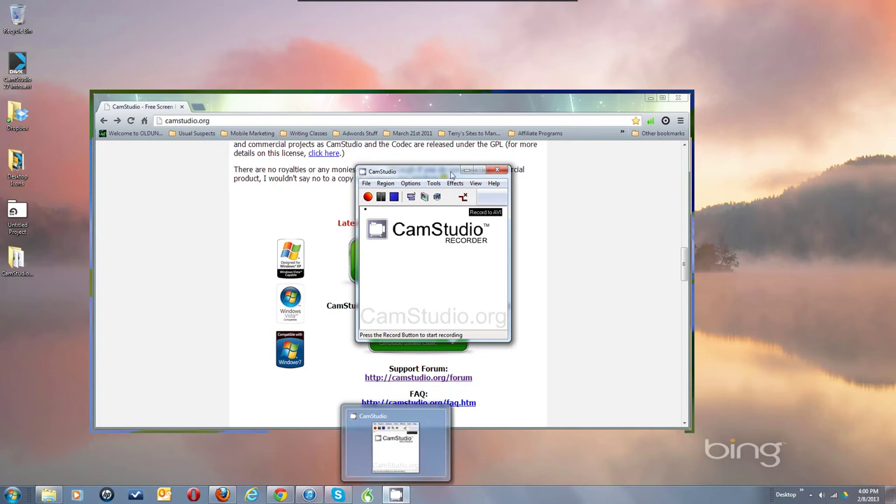
{"action": "left_click", "coordinate": [465, 171]}
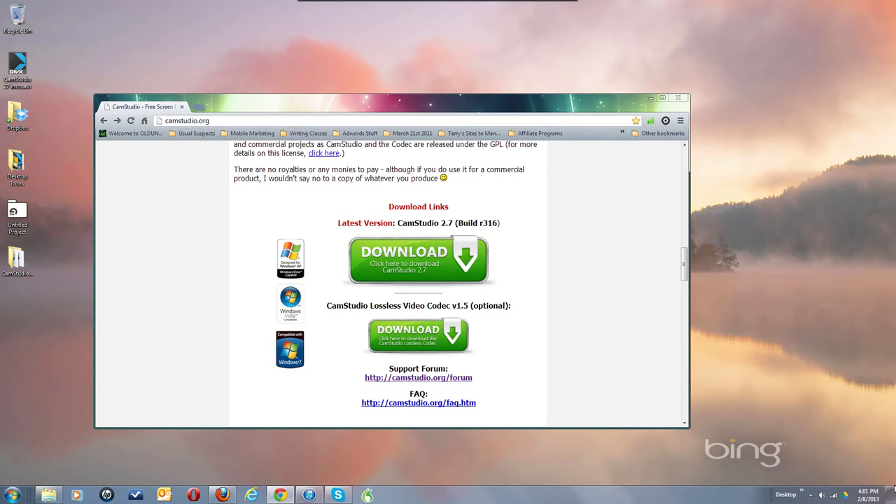
{"action": "left_click", "coordinate": [810, 495]}
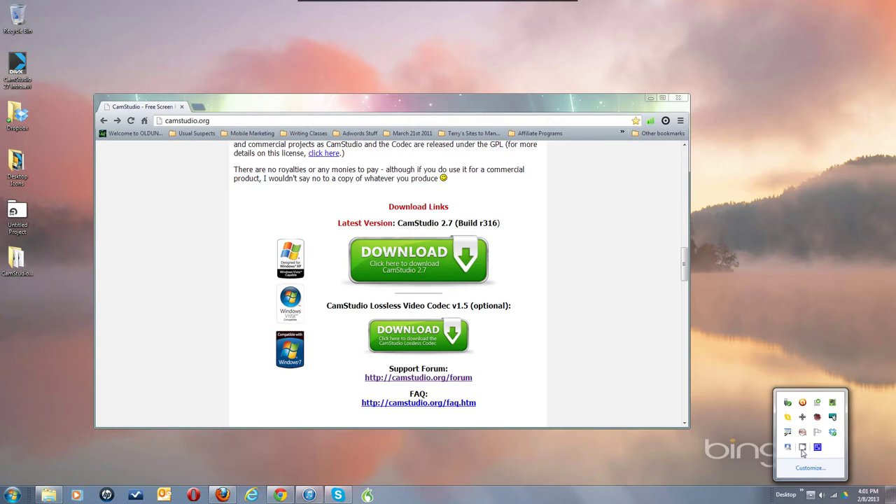
{"action": "left_click", "coordinate": [708, 389]}
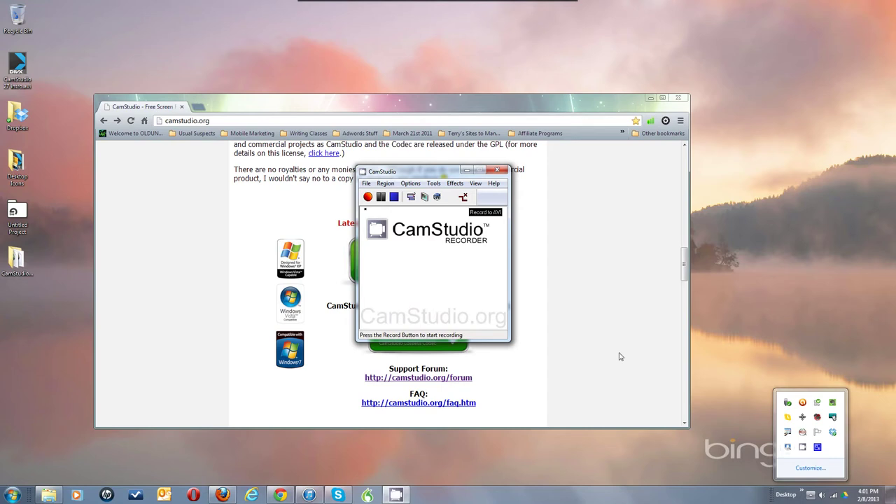
{"action": "right_click", "coordinate": [802, 447]}
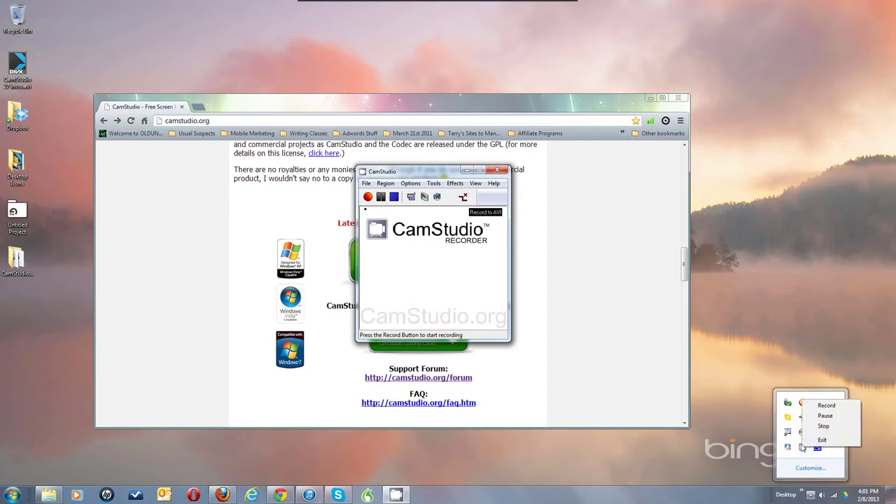
{"action": "left_click", "coordinate": [734, 453]}
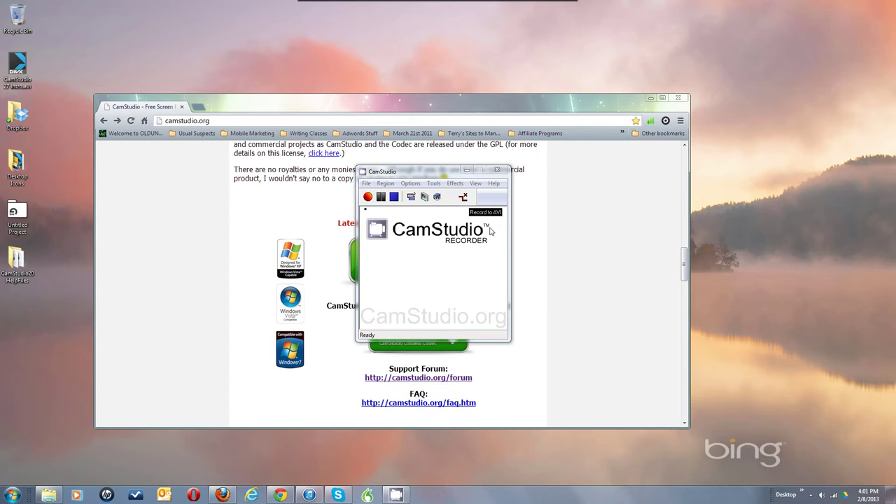
{"action": "left_click", "coordinate": [445, 268]}
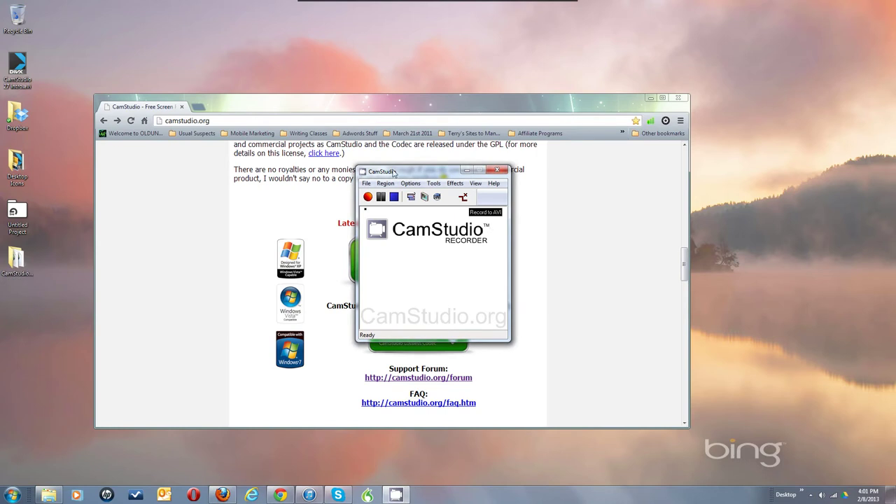
Switch the capture mode to Fixed Region, accepting a 1280 by 720 area with its top-left corner fixed at 200, 200
{"action": "left_click", "coordinate": [385, 184]}
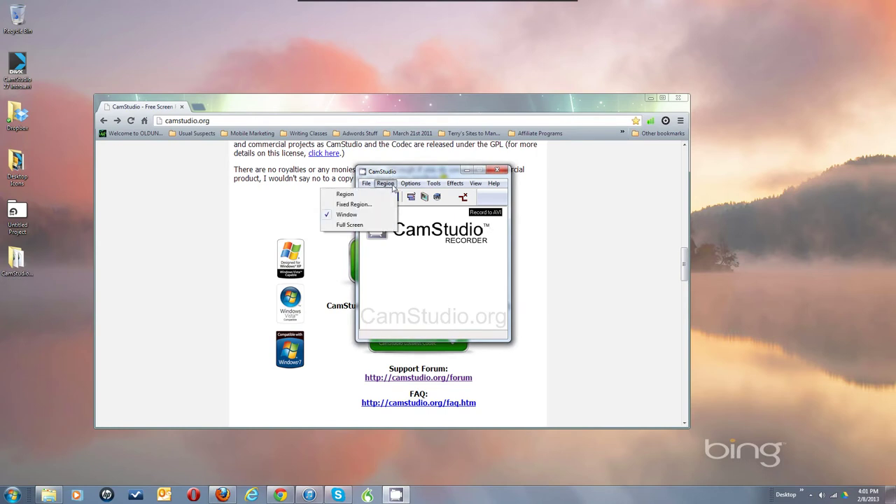
{"action": "left_click", "coordinate": [380, 205]}
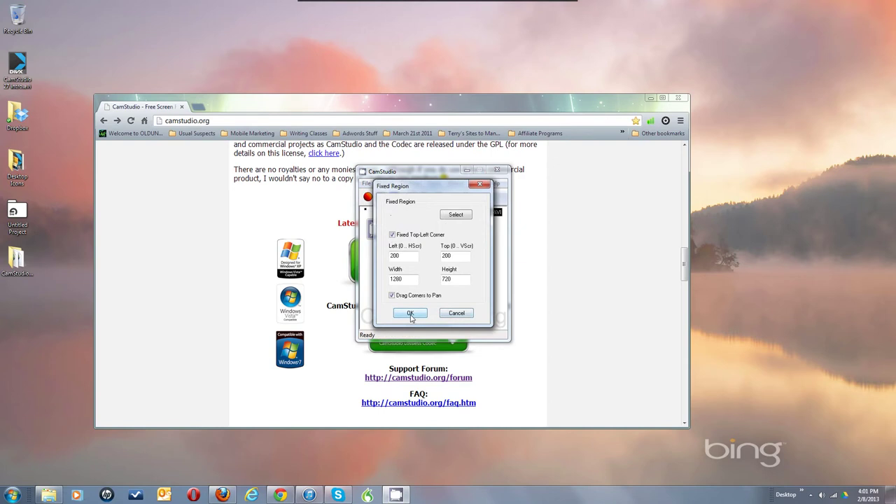
{"action": "left_click", "coordinate": [410, 314]}
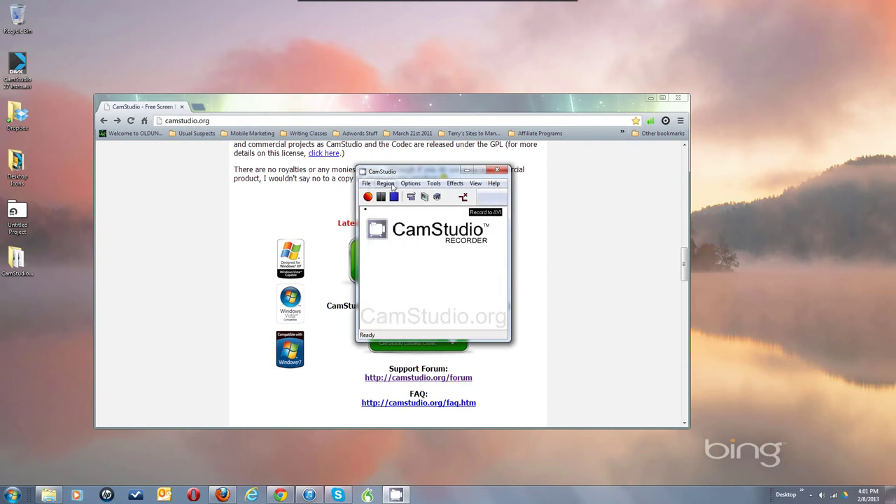
Open the video options and examine the list of available compressors
{"action": "left_click", "coordinate": [412, 183]}
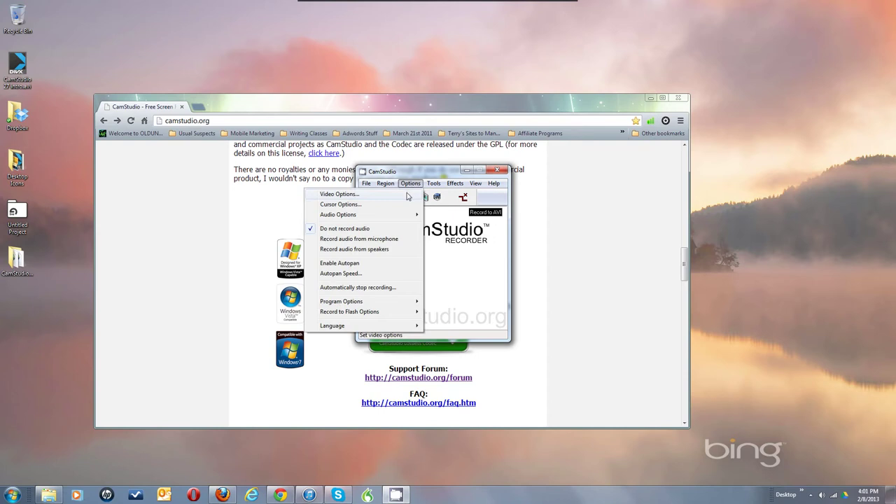
{"action": "left_click", "coordinate": [407, 195]}
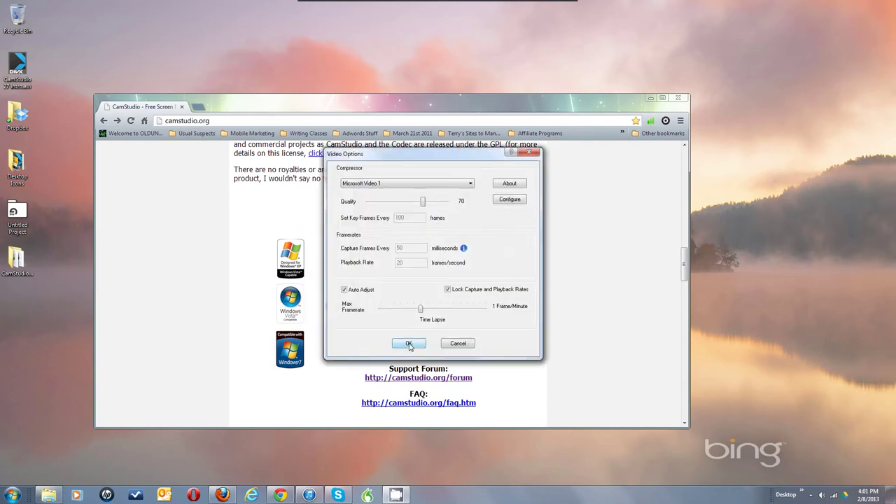
{"action": "left_click", "coordinate": [469, 184]}
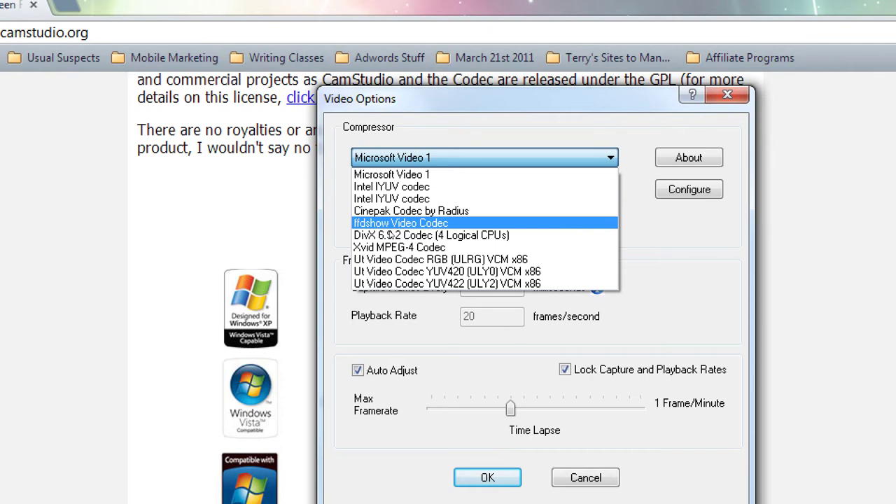
{"action": "key", "text": "Escape"}
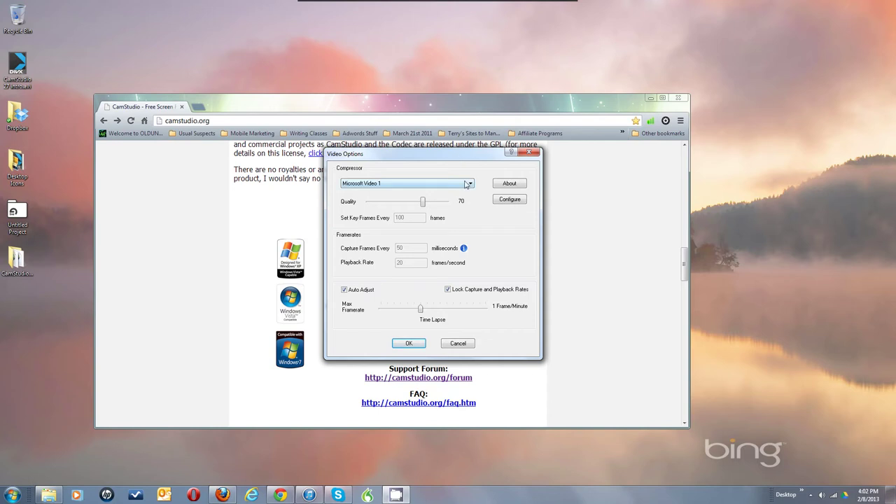
Try the Xvid MPEG-4 Codec as the compressor, and switch back to Microsoft Video 1
{"action": "left_click", "coordinate": [467, 183]}
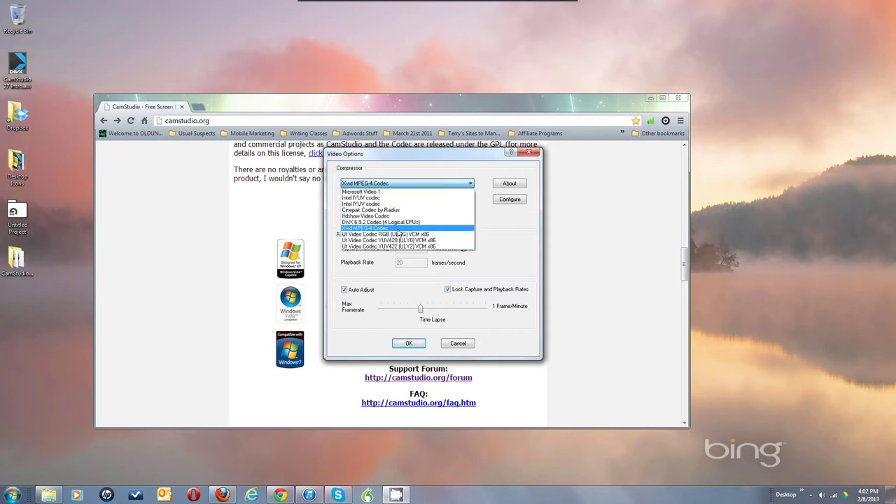
{"action": "left_click", "coordinate": [397, 231]}
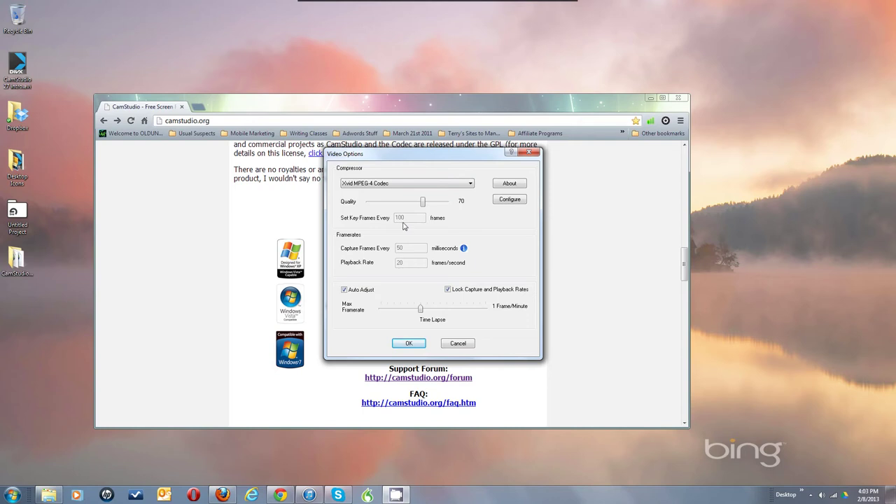
{"action": "left_click", "coordinate": [470, 184]}
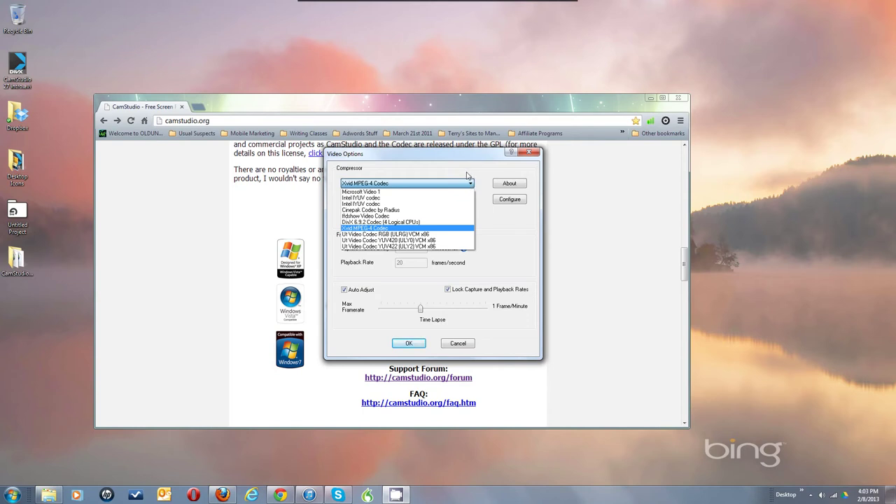
{"action": "left_click", "coordinate": [462, 192]}
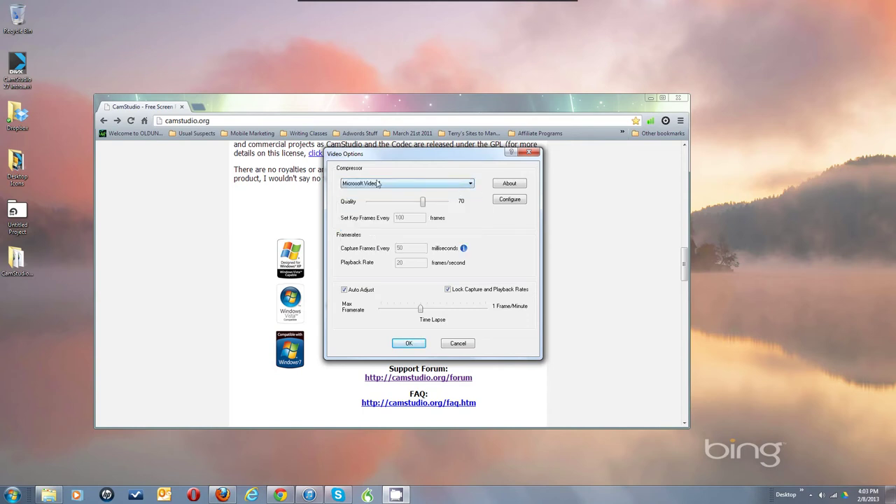
Set the compression quality to 100 and raise the temporal quality ratio in the Microsoft Video 1 configuration
{"action": "left_click", "coordinate": [424, 203]}
{"action": "left_click_drag", "start_coordinate": [423, 203], "coordinate": [446, 203]}
{"action": "left_click", "coordinate": [509, 200]}
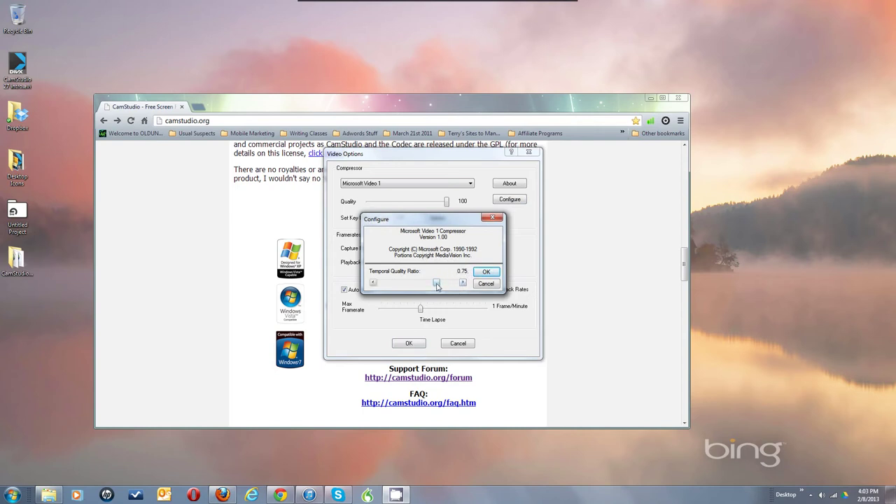
{"action": "left_click_drag", "start_coordinate": [437, 285], "coordinate": [450, 287]}
{"action": "left_click", "coordinate": [478, 274]}
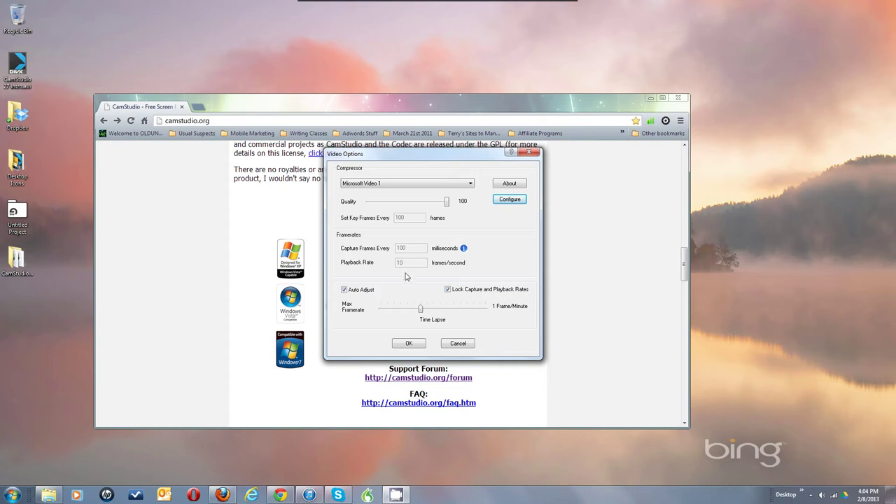
Toggle Auto Adjust off and on, and try small adjustments of the framerate slider
{"action": "left_click", "coordinate": [350, 291]}
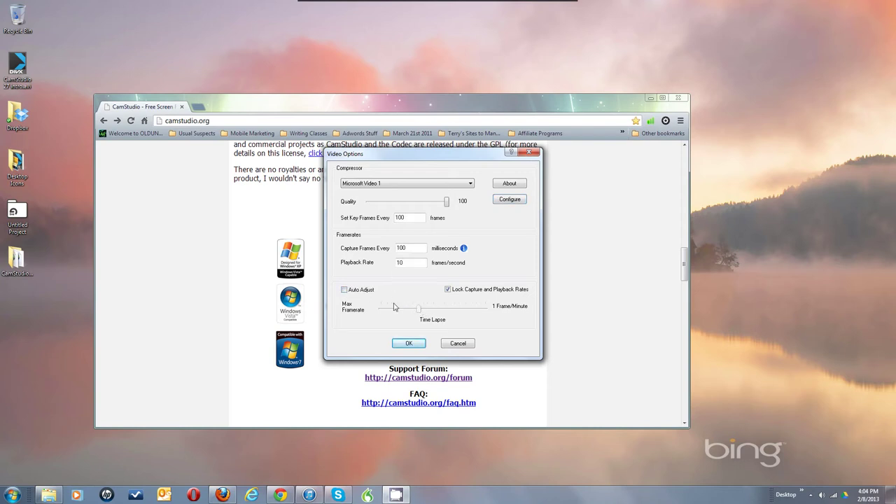
{"action": "left_click", "coordinate": [344, 289]}
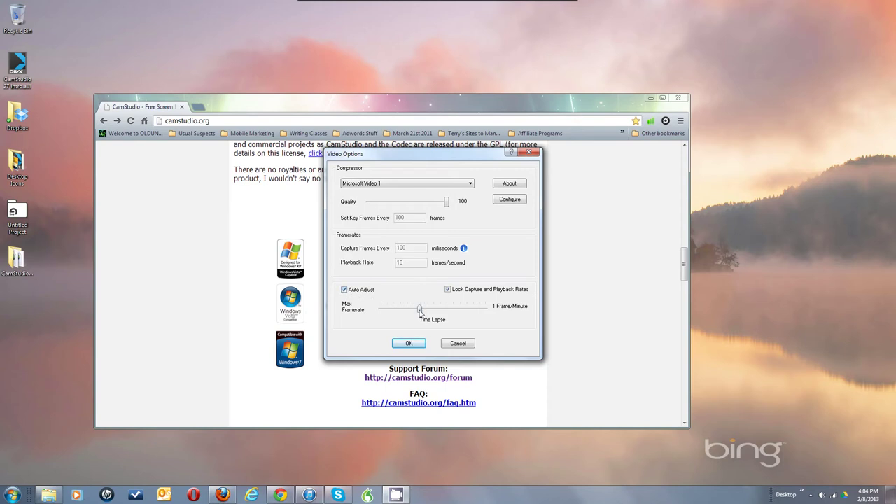
{"action": "left_click_drag", "start_coordinate": [420, 312], "coordinate": [423, 311]}
{"action": "mouse_move", "coordinate": [423, 311]}
{"action": "left_mouse_down"}
{"action": "mouse_move", "coordinate": [432, 312]}
{"action": "mouse_move", "coordinate": [424, 311]}
{"action": "left_mouse_up"}
{"action": "left_click_drag", "start_coordinate": [425, 312], "coordinate": [419, 314]}
Turn off Auto Adjust and set the key frame interval to every 200 frames
{"action": "left_click", "coordinate": [345, 289]}
{"action": "left_click", "coordinate": [400, 219]}
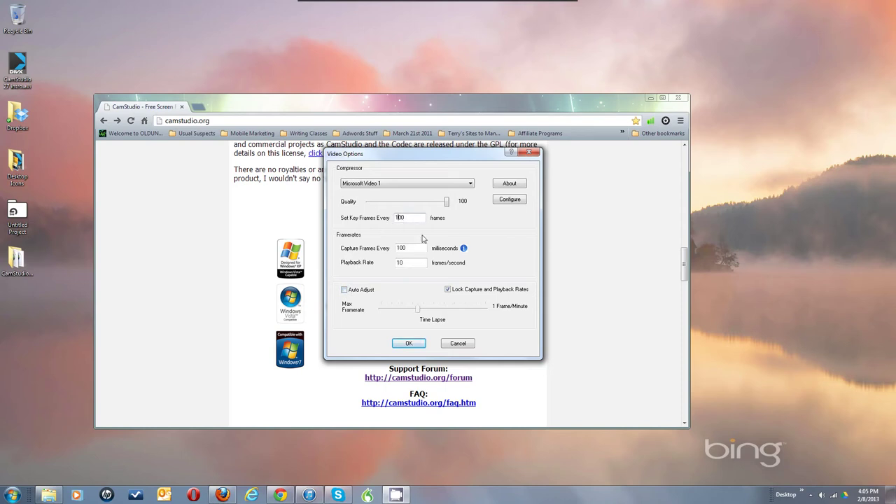
{"action": "key", "text": "BackSpace"}
{"action": "type", "text": "2"}
Choose the Xvid MPEG-4 Codec as the video compressor
{"action": "left_click", "coordinate": [471, 184]}
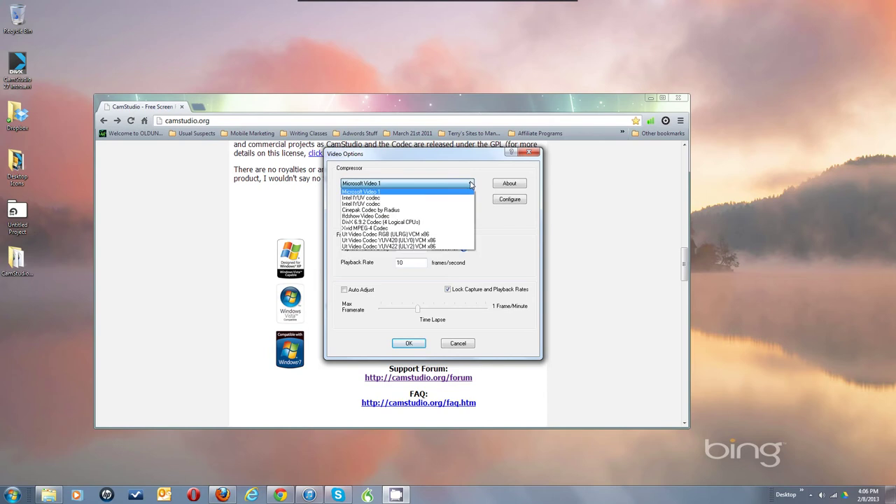
{"action": "left_click", "coordinate": [450, 229]}
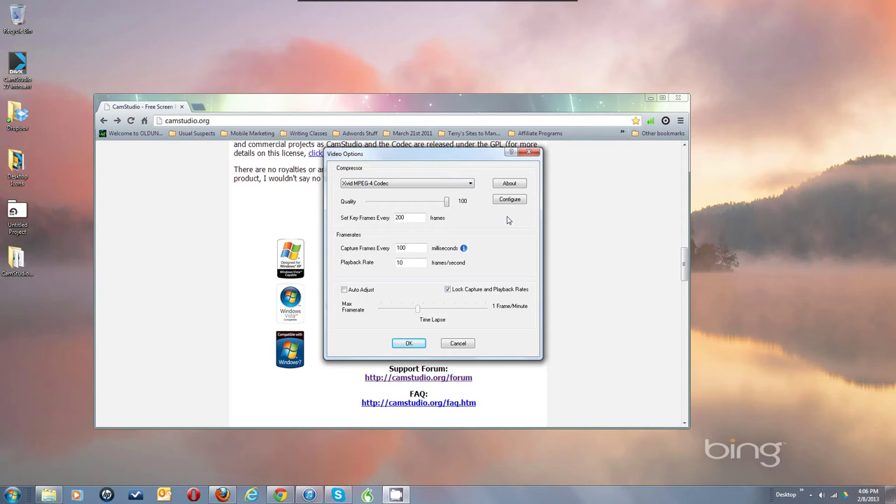
{"action": "left_click", "coordinate": [470, 184]}
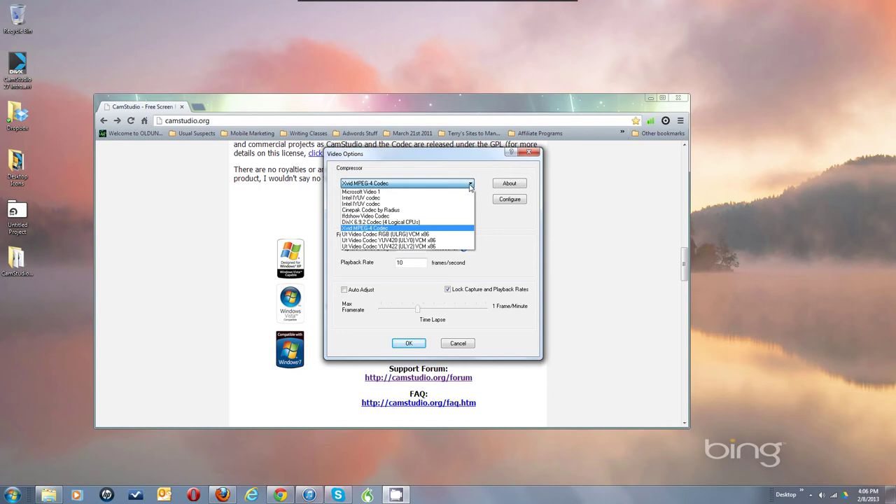
{"action": "left_click", "coordinate": [470, 186]}
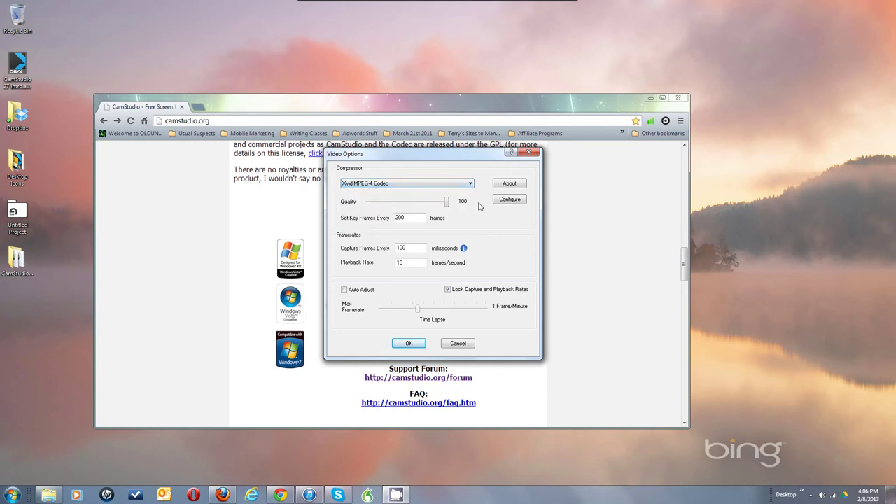
{"action": "left_click", "coordinate": [469, 183]}
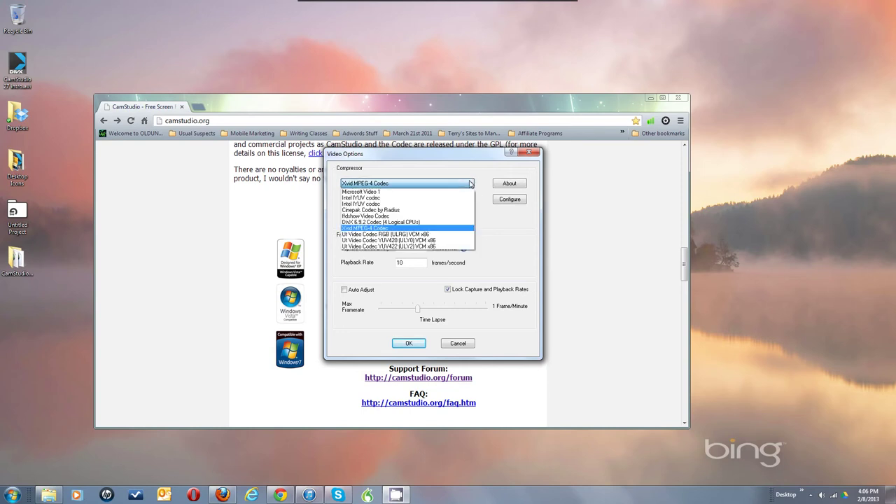
{"action": "left_click", "coordinate": [446, 230]}
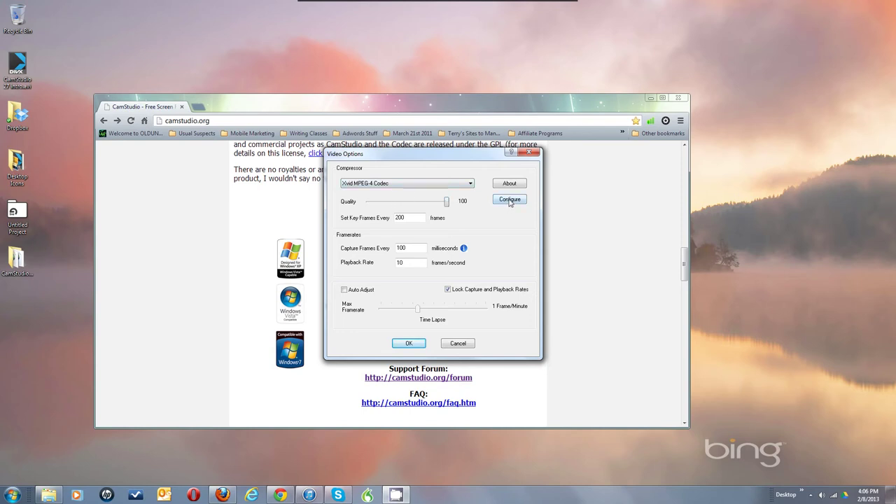
Turn Auto Adjust back on and move the framerate slider slightly toward the 1 Frame/Minute end
{"action": "left_click", "coordinate": [344, 289]}
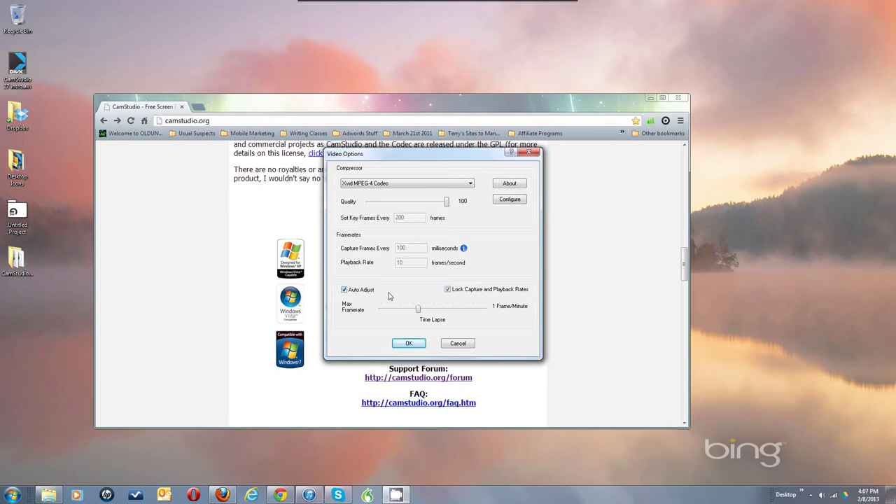
{"action": "left_click_drag", "start_coordinate": [420, 310], "coordinate": [424, 312]}
Open the Xvid codec configuration and set its profile to Xvid HD 720
{"action": "left_click", "coordinate": [508, 200]}
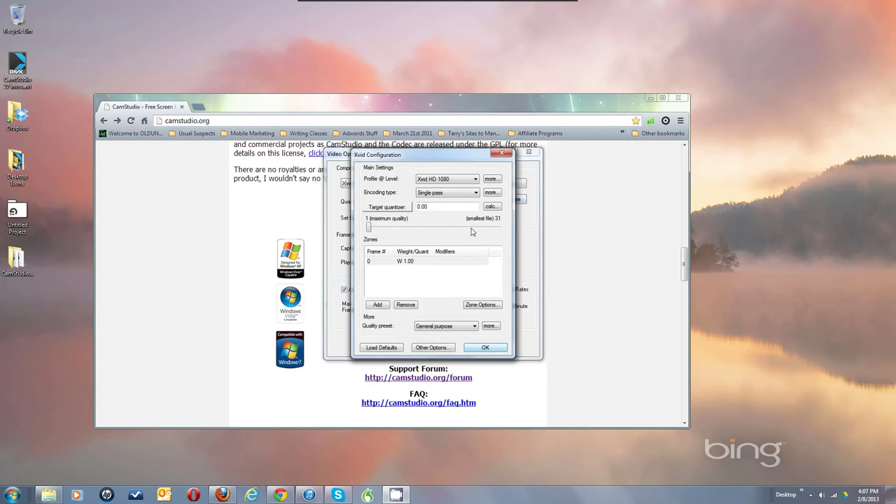
{"action": "left_click", "coordinate": [460, 181]}
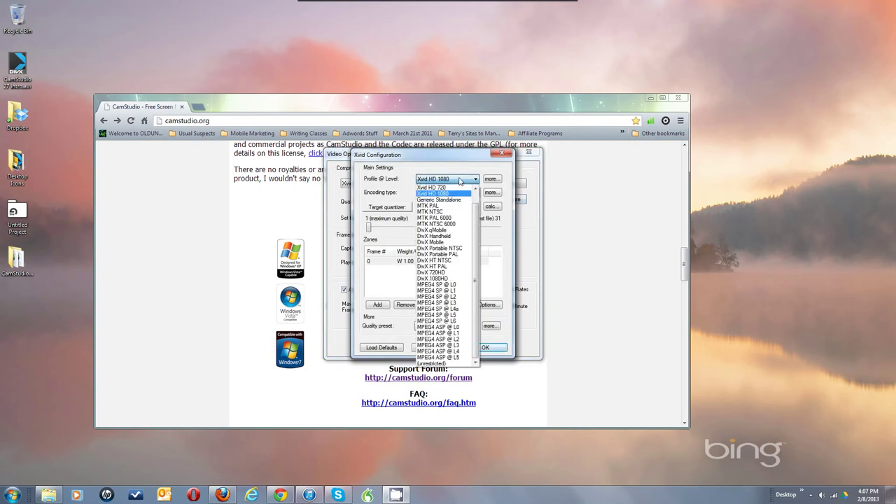
{"action": "scroll", "coordinate": [475, 199], "scroll_direction": "up", "scroll_amount": 1}
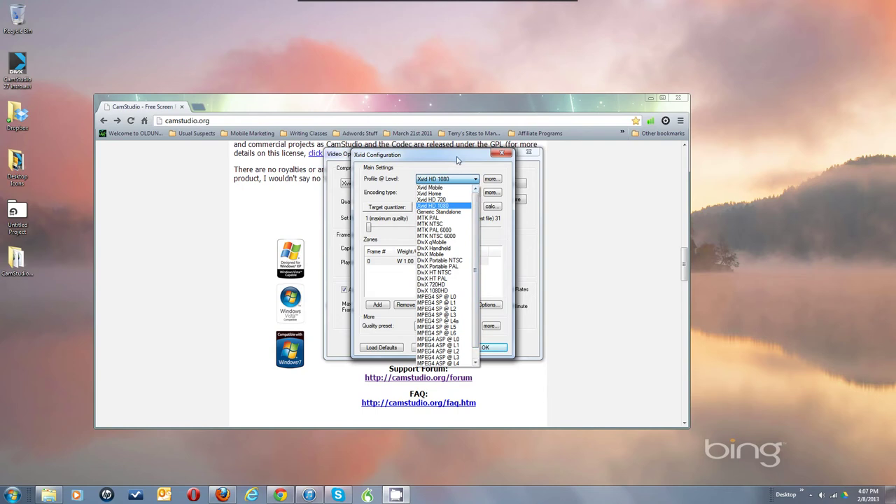
{"action": "left_click", "coordinate": [444, 188]}
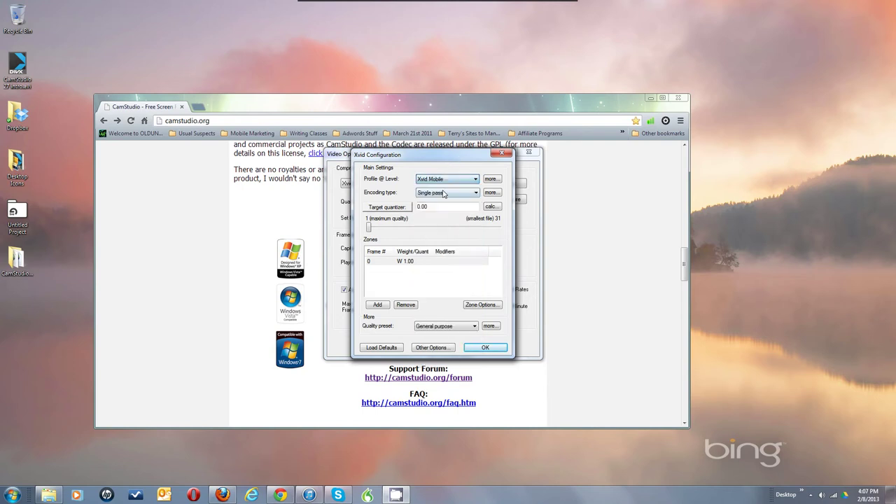
{"action": "left_click", "coordinate": [474, 180]}
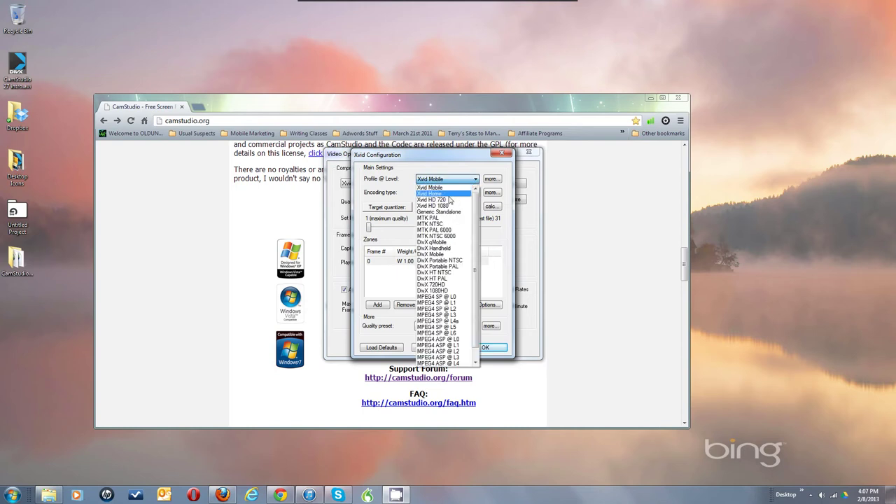
{"action": "left_click", "coordinate": [444, 199]}
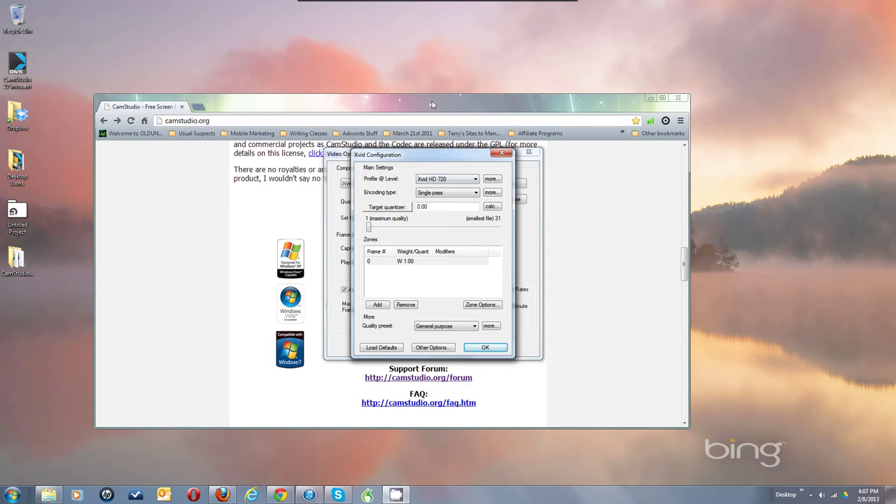
Check the encoding types, keeping Single pass, and set the target quantizer to 1.00 for maximum quality
{"action": "left_click", "coordinate": [447, 194]}
{"action": "left_click", "coordinate": [447, 195]}
{"action": "left_click", "coordinate": [463, 193]}
{"action": "left_click", "coordinate": [463, 194]}
{"action": "left_click", "coordinate": [369, 228]}
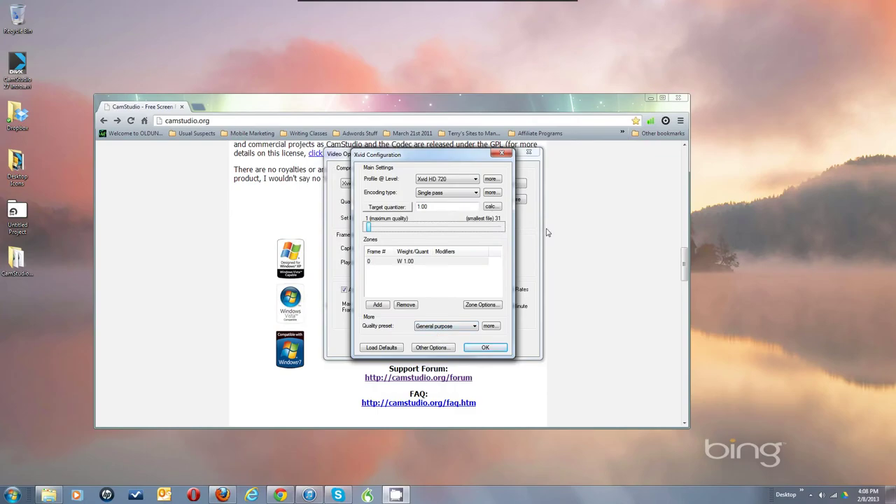
Examine the detailed settings of the Xvid HD 720 profile, toggle B-VOPs off and on, and cancel without applying
{"action": "left_click", "coordinate": [491, 179]}
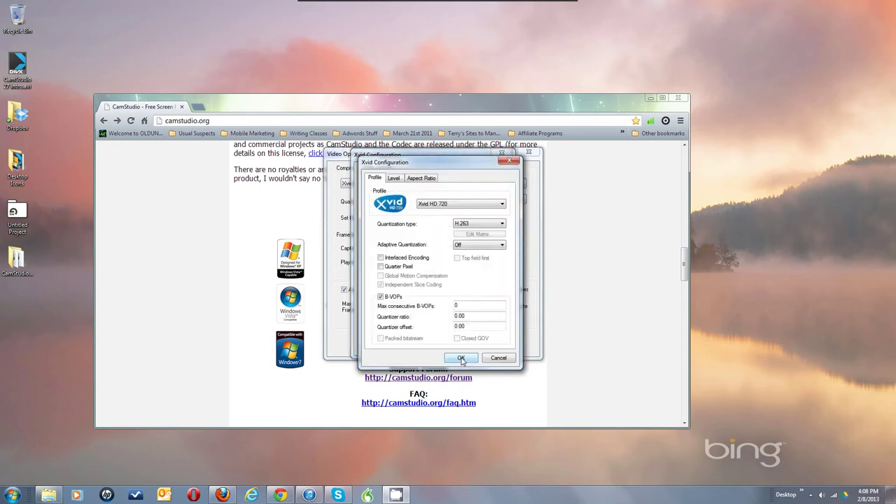
{"action": "left_click", "coordinate": [381, 298]}
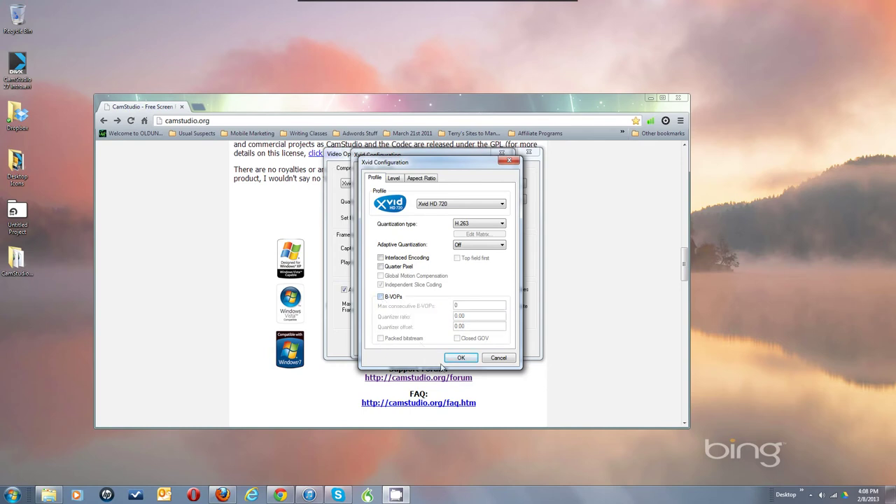
{"action": "left_click", "coordinate": [381, 297]}
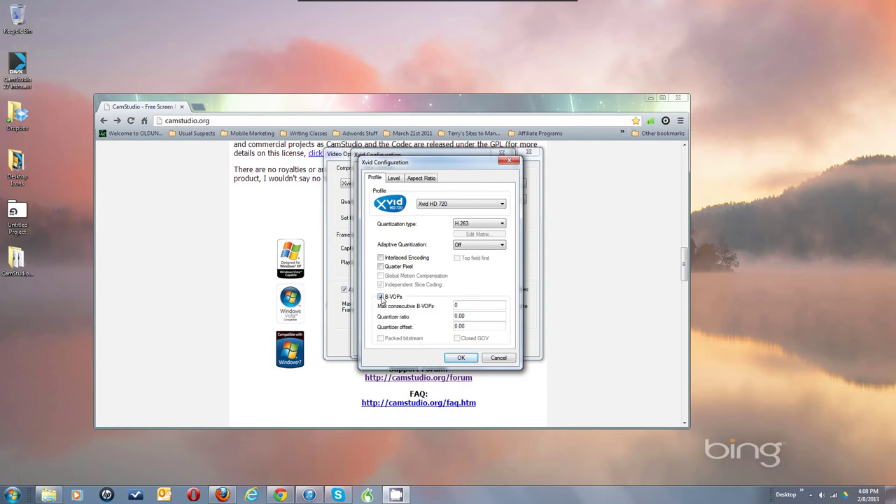
{"action": "left_click", "coordinate": [501, 359]}
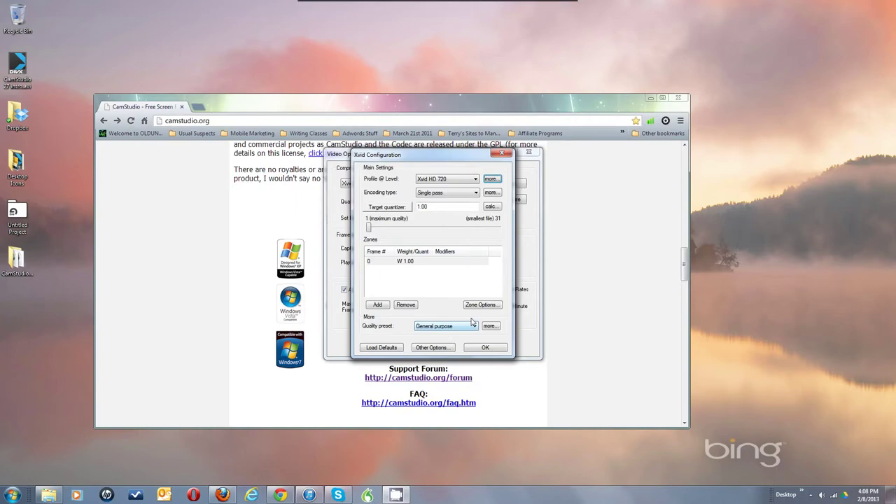
Try the Real-time quality preset in the Xvid configuration, and set it back to General purpose
{"action": "left_click", "coordinate": [451, 256]}
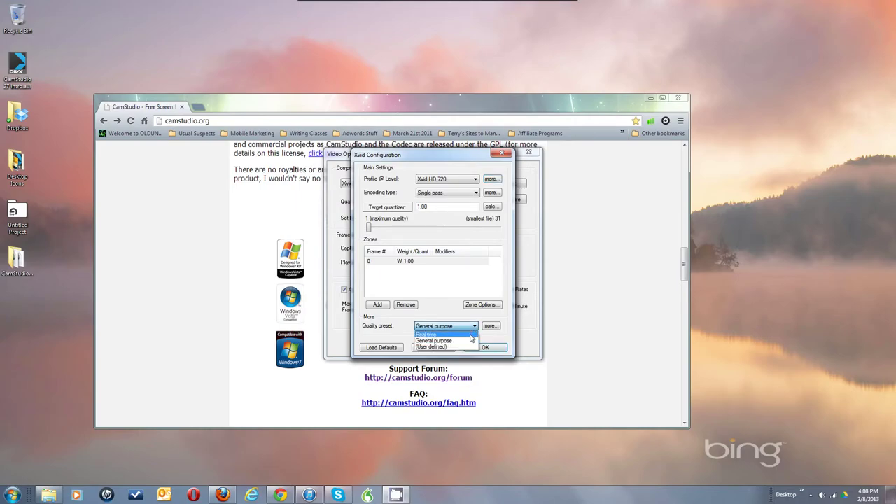
{"action": "left_click", "coordinate": [468, 335]}
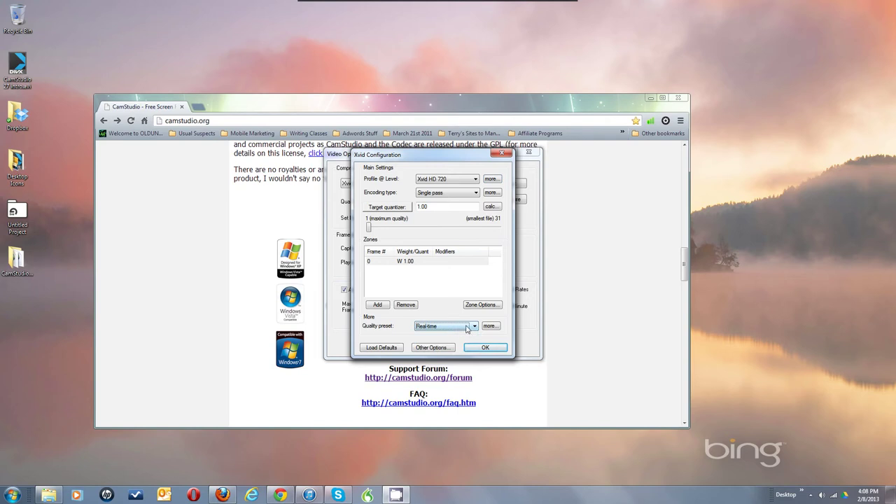
{"action": "left_click", "coordinate": [473, 329]}
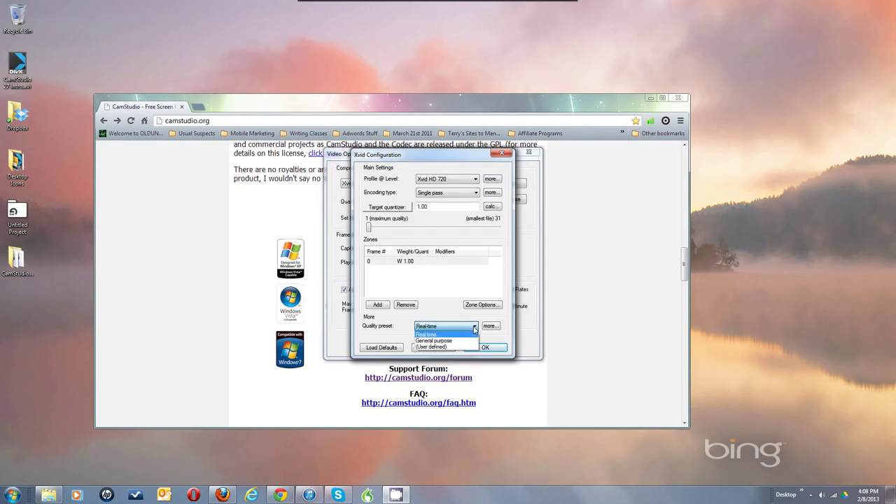
{"action": "left_click", "coordinate": [470, 340]}
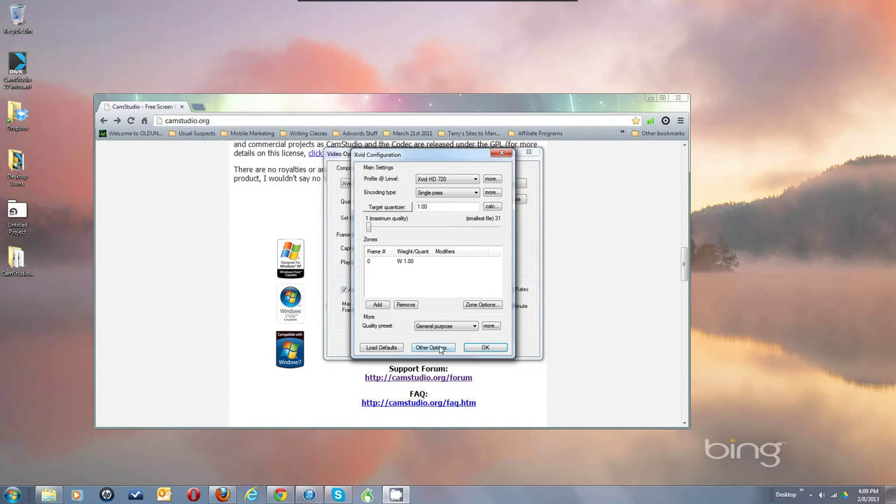
Turn off Display encoding status in the Xvid encoder's other options and apply the change
{"action": "left_click", "coordinate": [436, 256]}
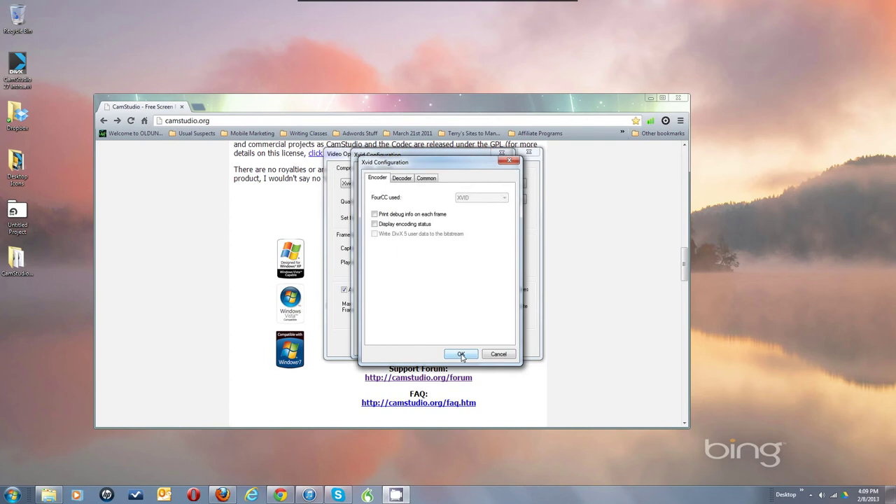
{"action": "left_click", "coordinate": [375, 224]}
{"action": "left_click", "coordinate": [462, 354]}
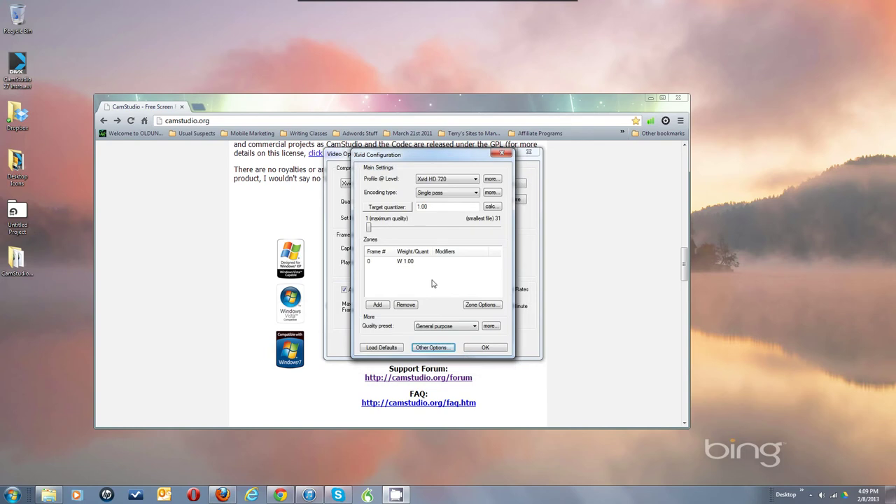
Select the Xvid HD 1080 profile, close the codec configuration, and accept the video options
{"action": "left_click", "coordinate": [472, 180]}
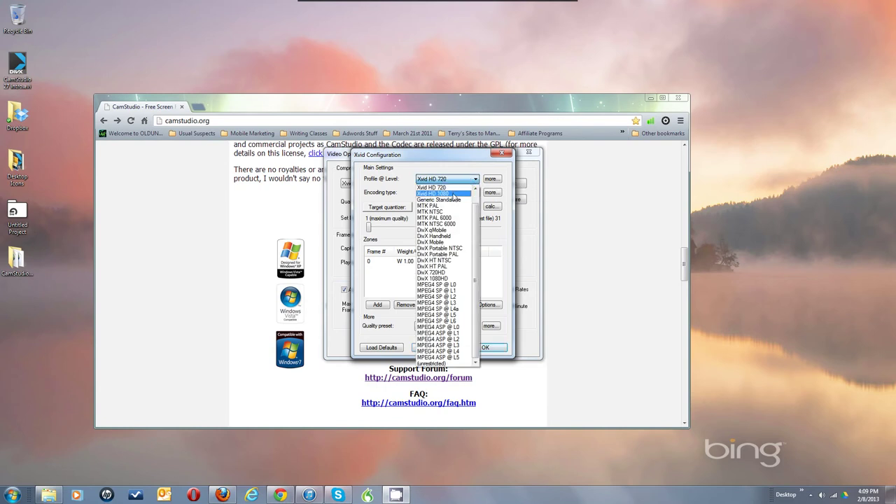
{"action": "left_click", "coordinate": [454, 194]}
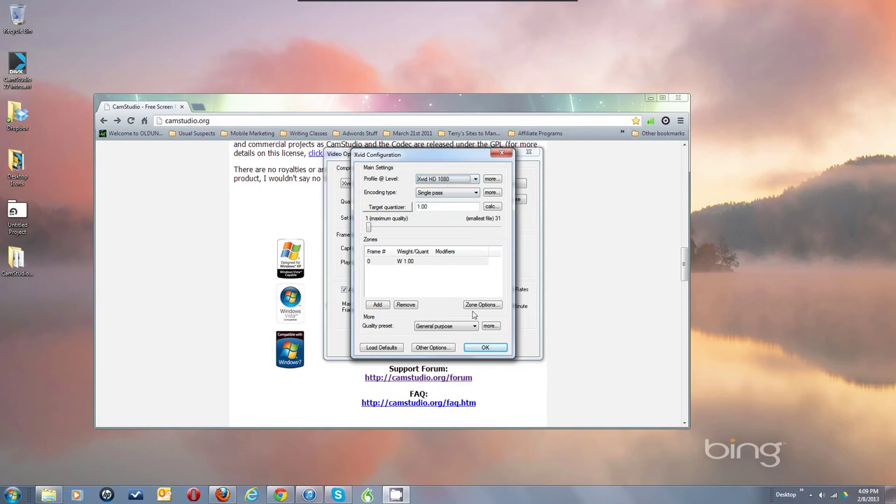
{"action": "left_click", "coordinate": [450, 327]}
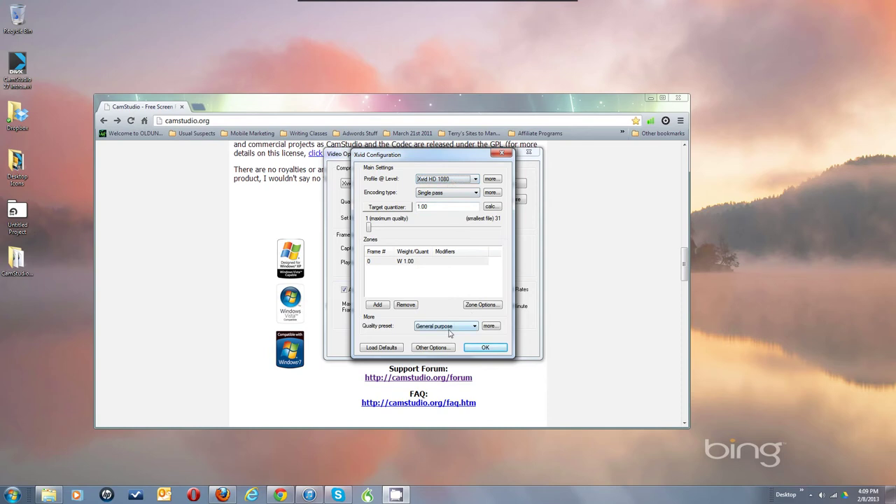
{"action": "left_click", "coordinate": [501, 154]}
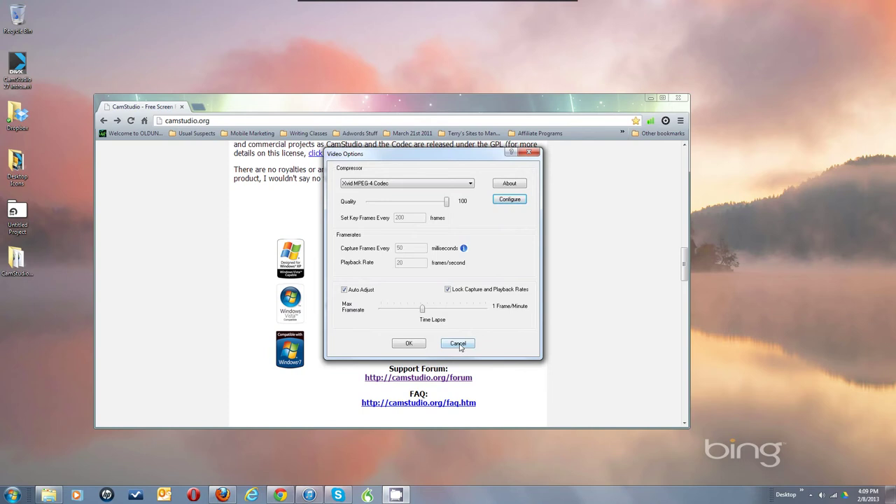
{"action": "left_click", "coordinate": [412, 346]}
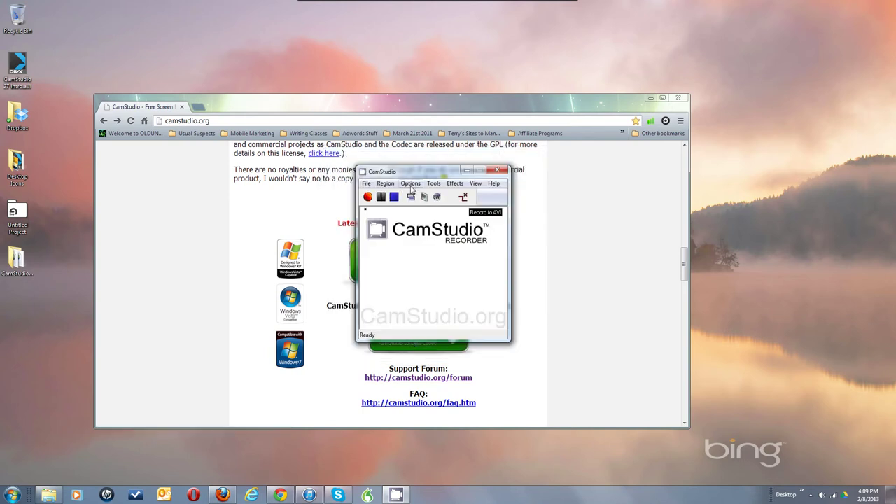
Open the cursor options, try hiding the cursor, and return to Show Cursor
{"action": "left_click", "coordinate": [410, 184]}
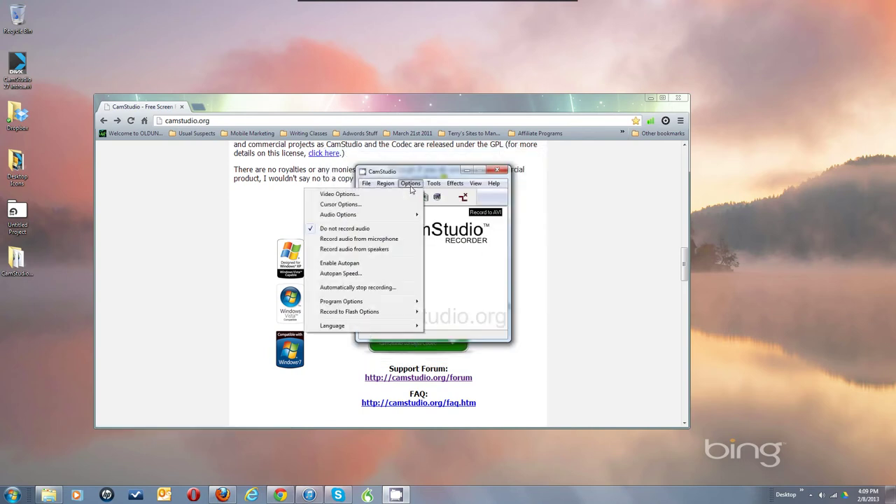
{"action": "left_click", "coordinate": [366, 205]}
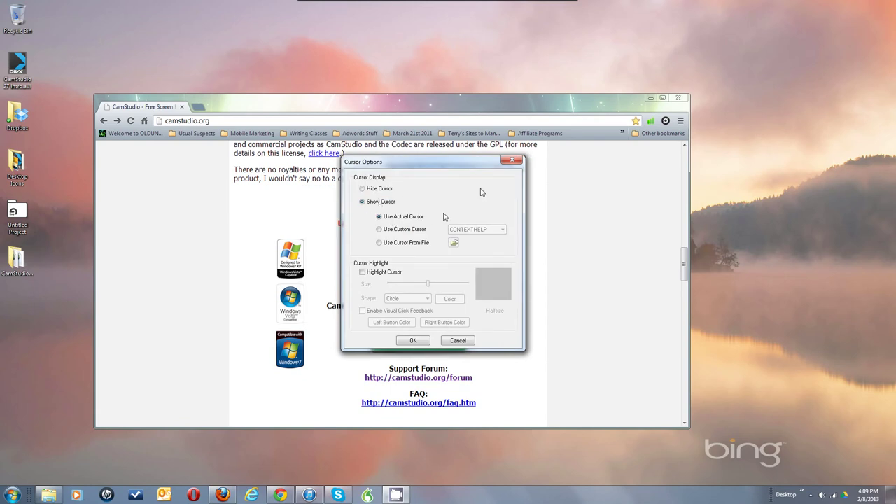
{"action": "left_click", "coordinate": [362, 189]}
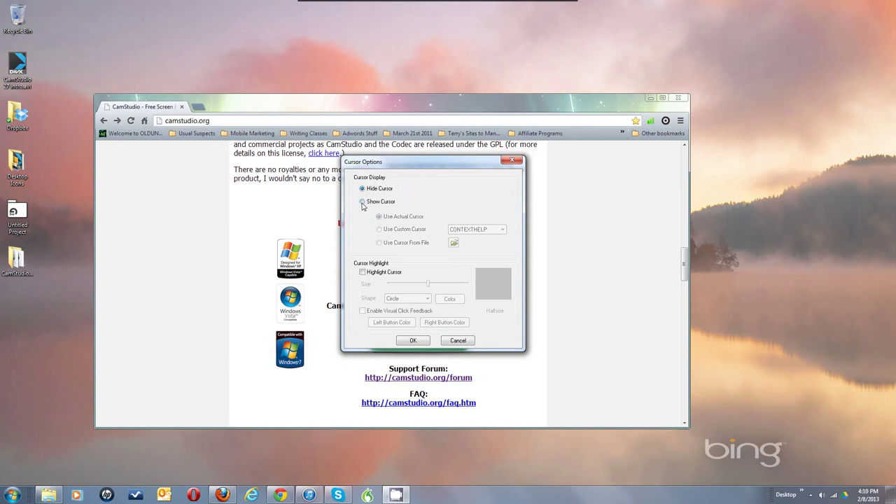
{"action": "left_click", "coordinate": [363, 202]}
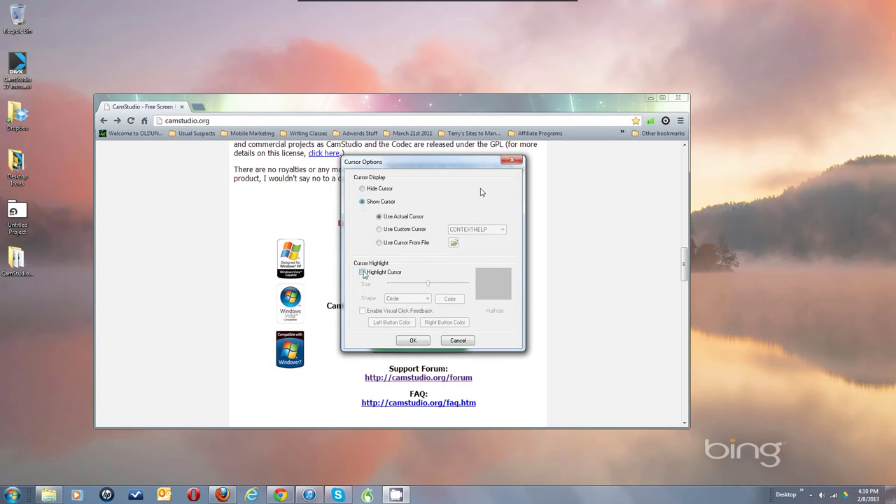
Toggle cursor highlighting, leave it on, and enable visual click feedback
{"action": "left_click", "coordinate": [363, 273]}
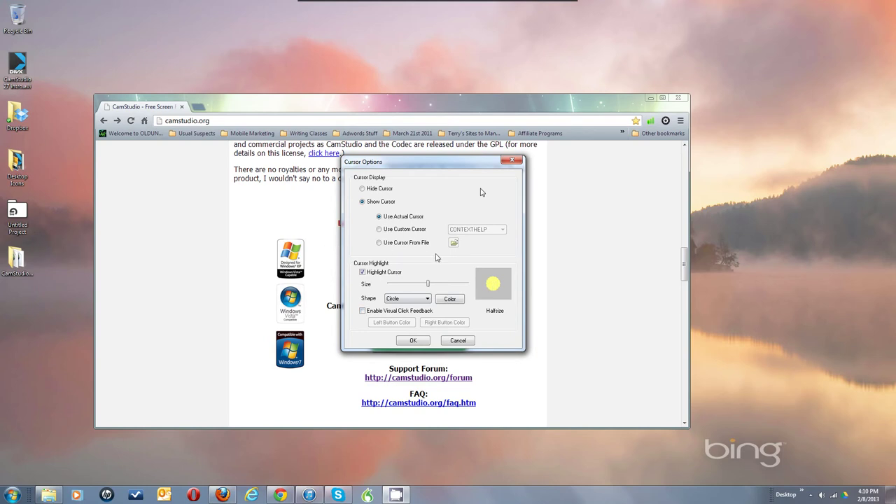
{"action": "left_click", "coordinate": [363, 272]}
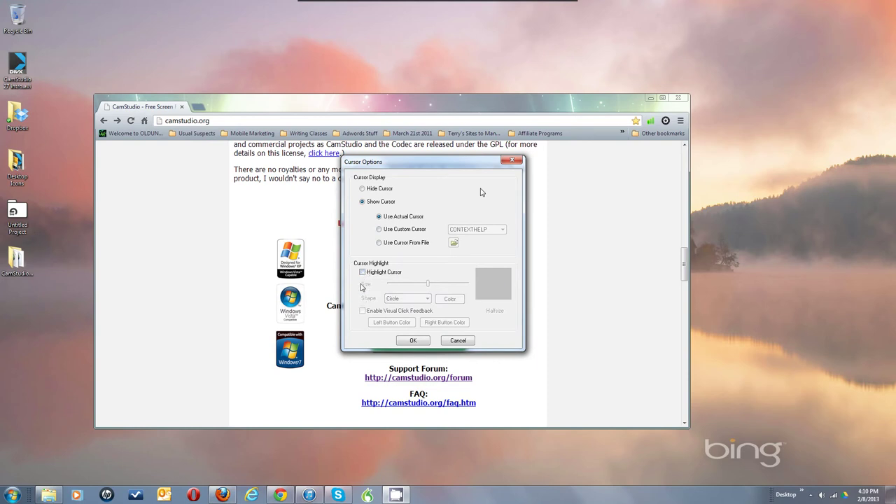
{"action": "left_click", "coordinate": [362, 273]}
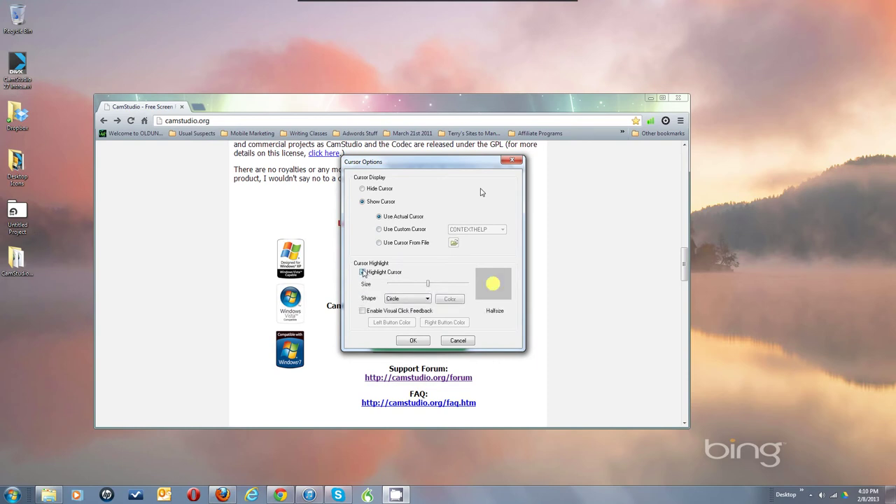
{"action": "left_click", "coordinate": [363, 310]}
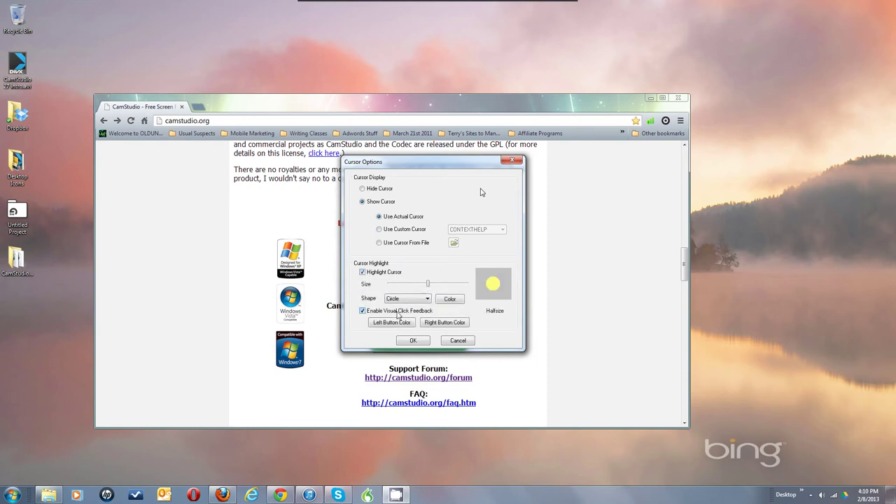
Check the highlight colors assigned to left and right button clicks without changing them
{"action": "left_click", "coordinate": [394, 322]}
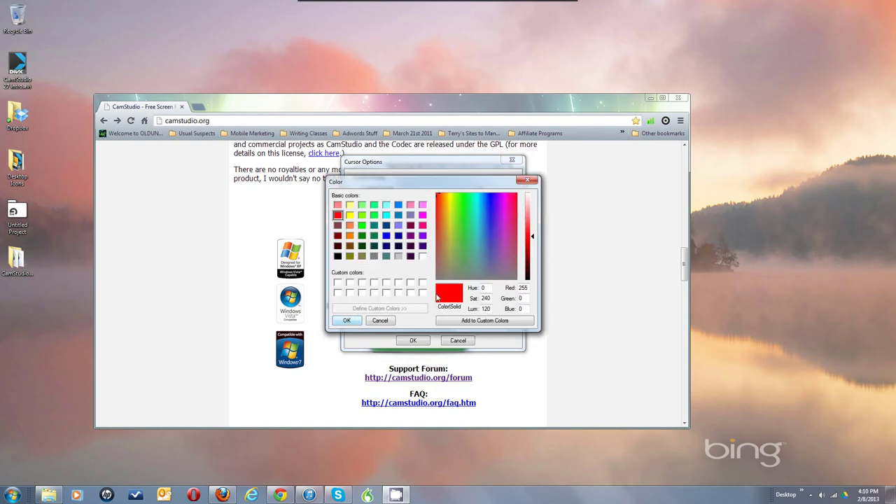
{"action": "left_click", "coordinate": [380, 320]}
{"action": "left_click", "coordinate": [444, 324]}
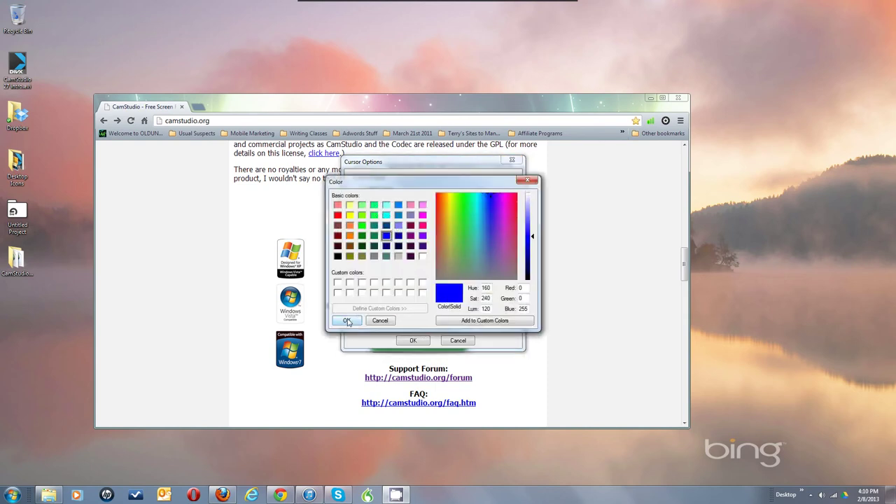
{"action": "left_click", "coordinate": [390, 321]}
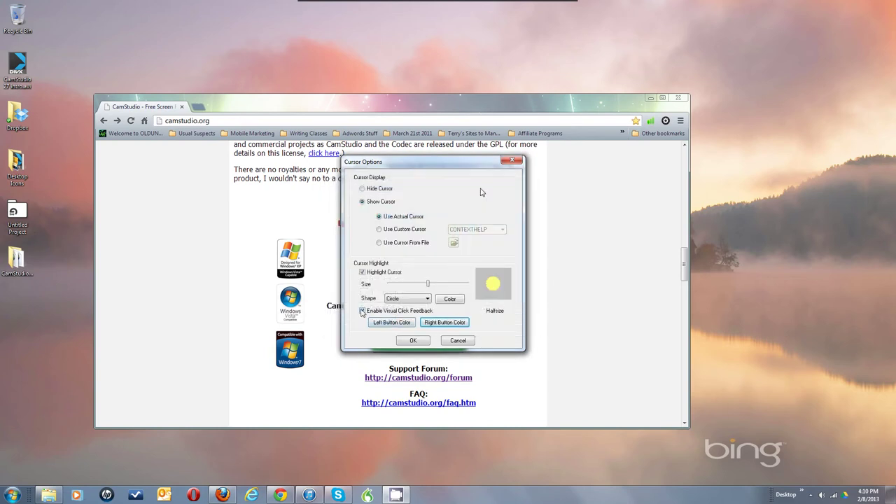
Turn off visual click feedback and cursor highlighting, and accept the cursor options
{"action": "left_click", "coordinate": [362, 310]}
{"action": "left_click", "coordinate": [362, 311]}
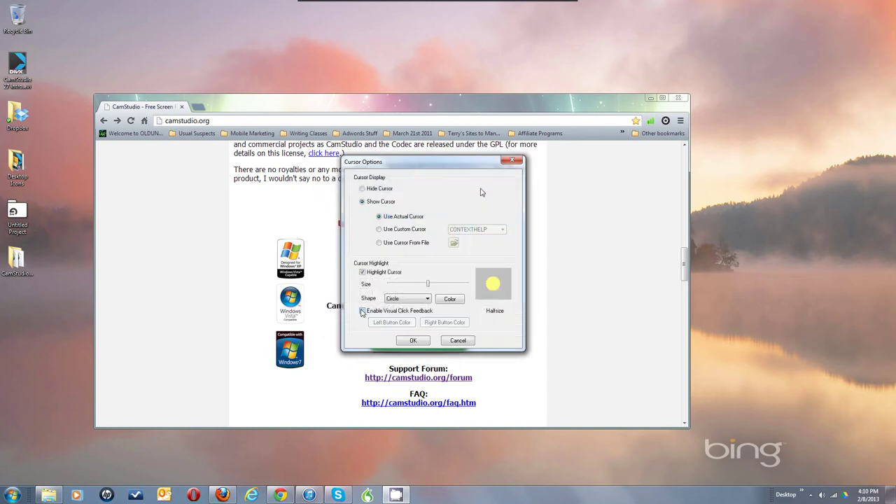
{"action": "left_click", "coordinate": [363, 272]}
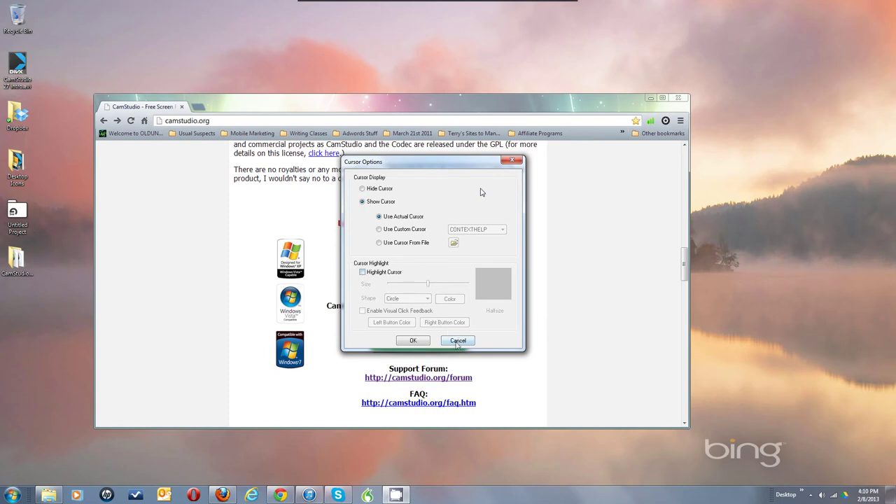
{"action": "left_click", "coordinate": [416, 341]}
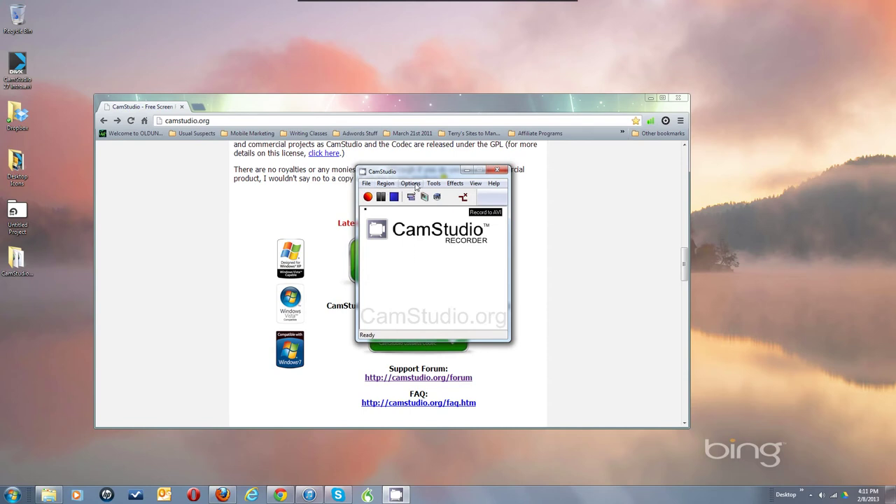
Reopen the cursor options, enable Highlight Cursor and visual click feedback, and apply the settings
{"action": "left_click", "coordinate": [414, 185]}
{"action": "left_click", "coordinate": [385, 205]}
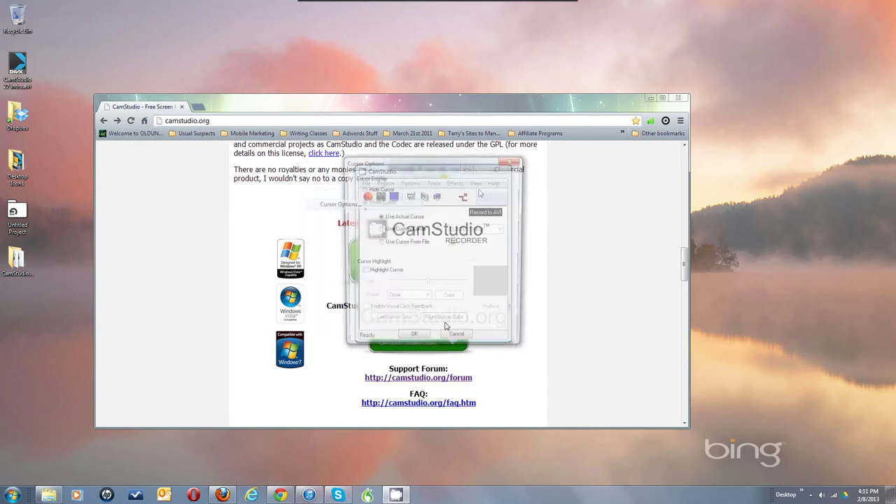
{"action": "left_click", "coordinate": [363, 272]}
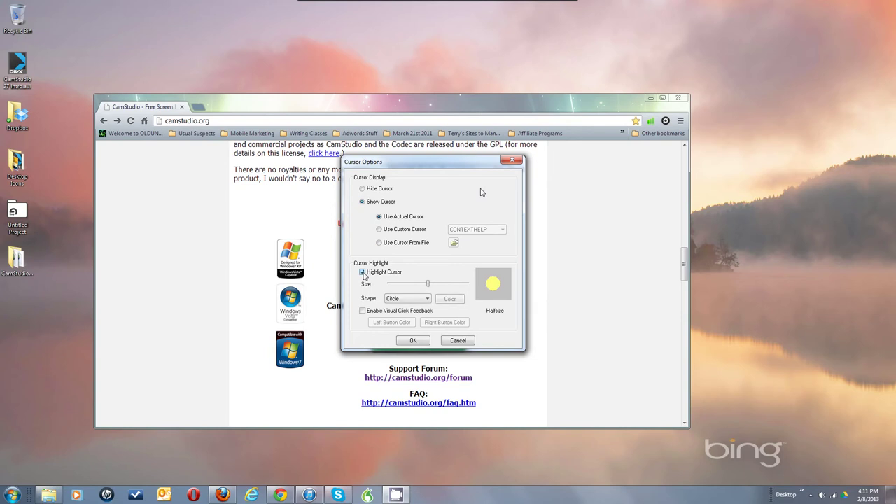
{"action": "left_click", "coordinate": [363, 311]}
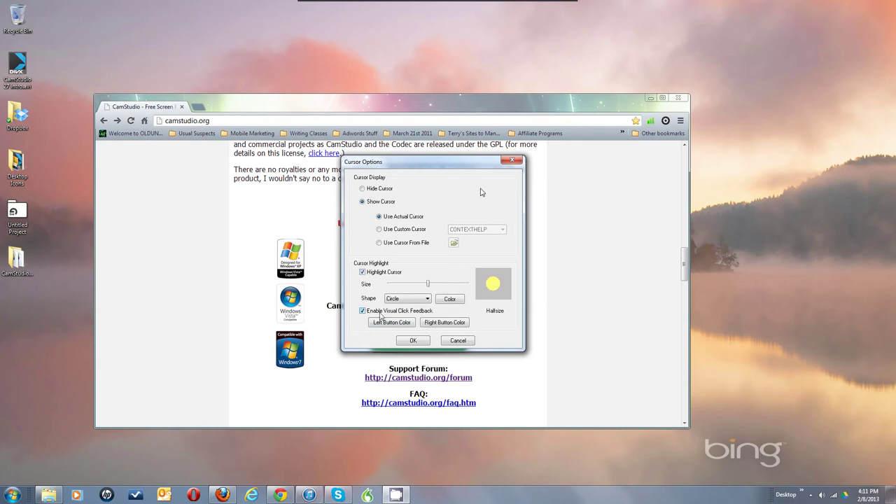
{"action": "left_click", "coordinate": [415, 340]}
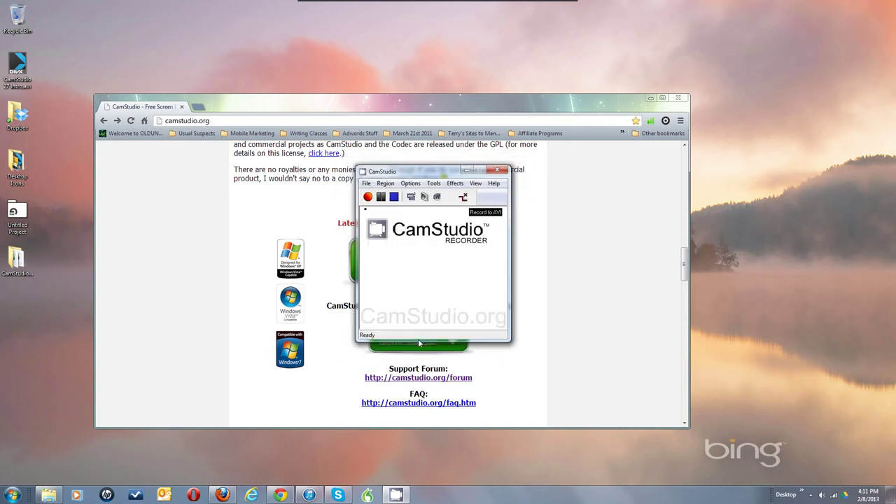
Set the recorder to record audio from the microphone
{"action": "left_click", "coordinate": [410, 184]}
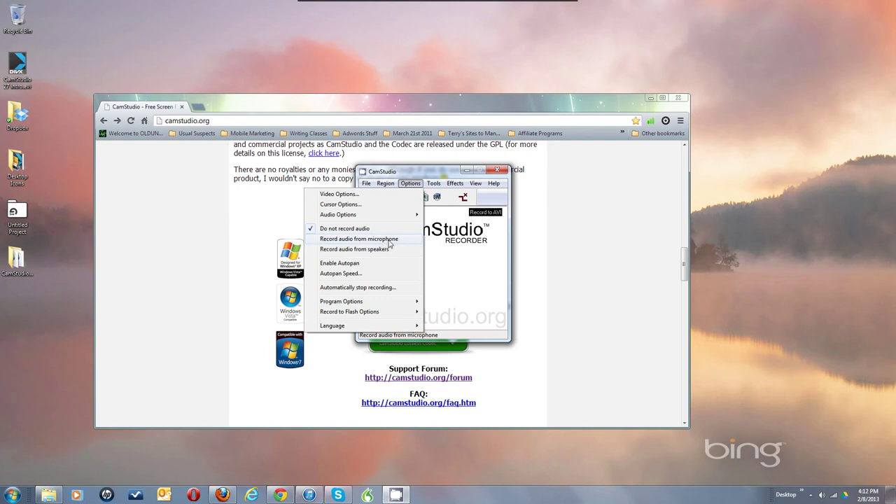
{"action": "left_click", "coordinate": [390, 242]}
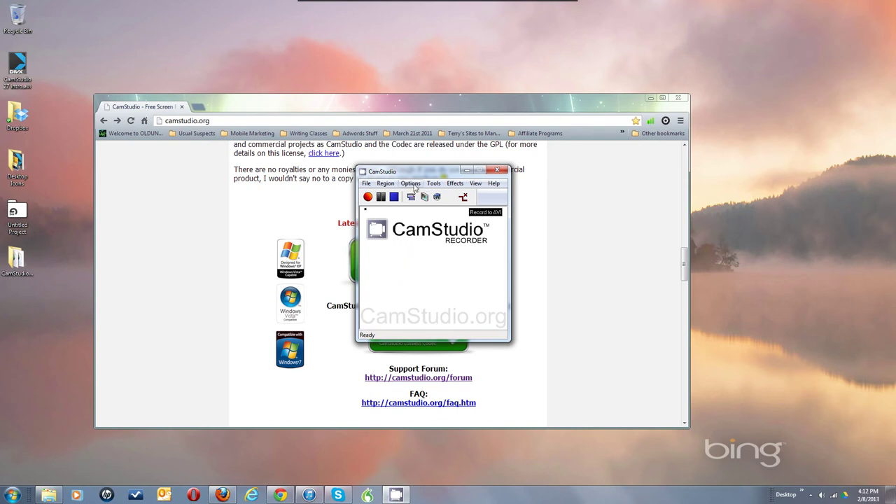
Open the audio options for the microphone and review the available audio capture devices without changing the selection
{"action": "left_click", "coordinate": [410, 184]}
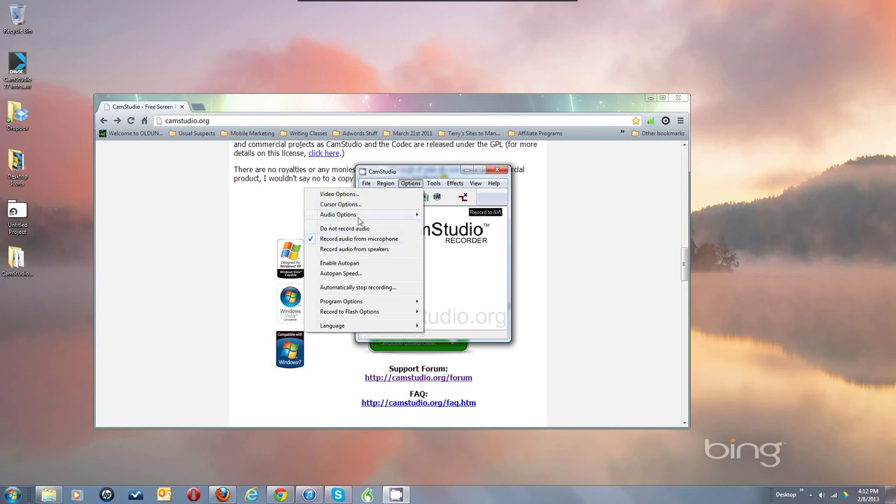
{"action": "mouse_move", "coordinate": [357, 218]}
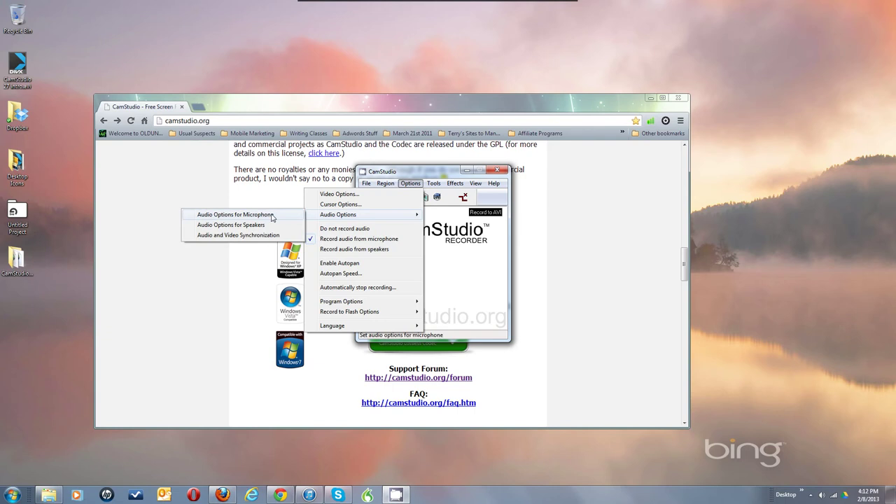
{"action": "left_click", "coordinate": [272, 218]}
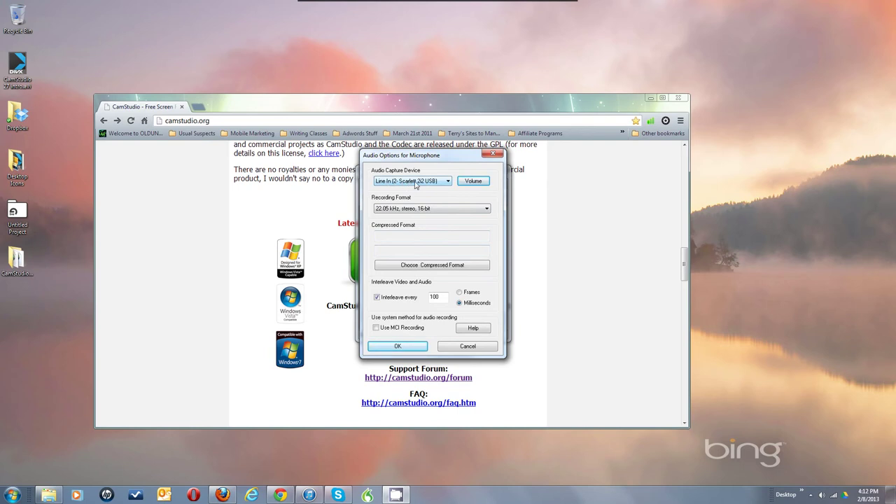
{"action": "left_click", "coordinate": [416, 182]}
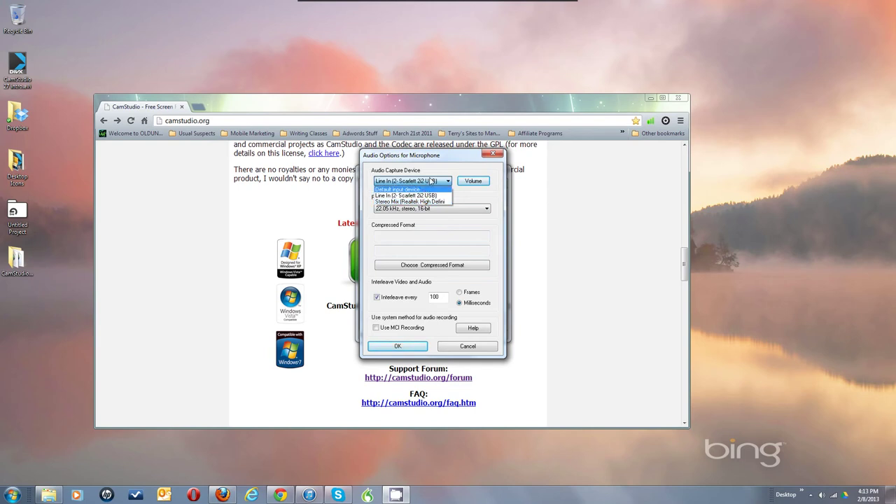
{"action": "left_click", "coordinate": [430, 181]}
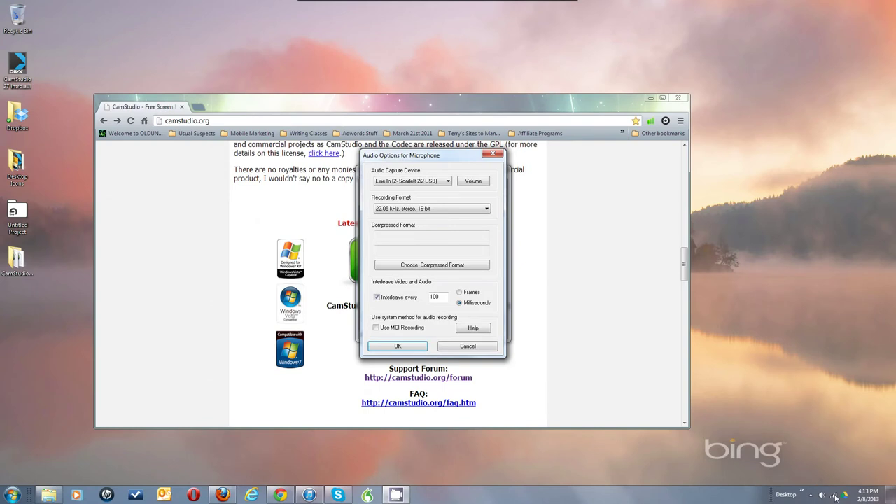
Open the Windows recording devices list, inspect the devices, and close it
{"action": "right_click", "coordinate": [747, 485]}
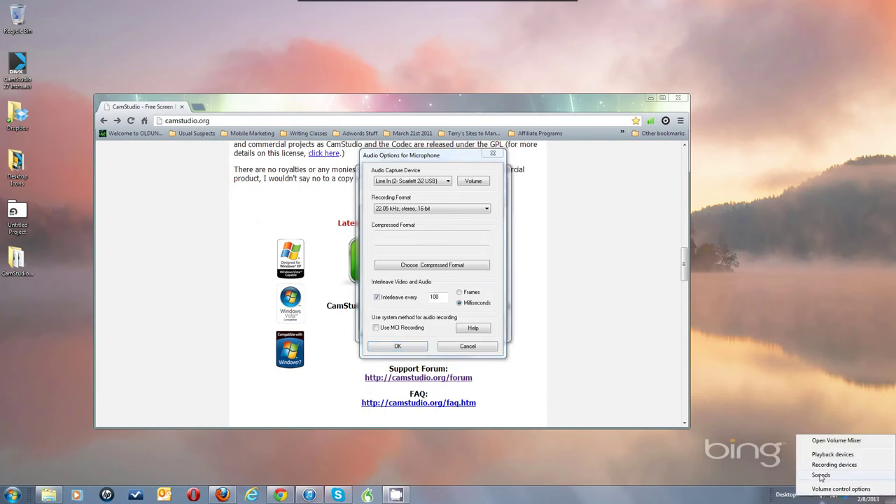
{"action": "left_click", "coordinate": [820, 465]}
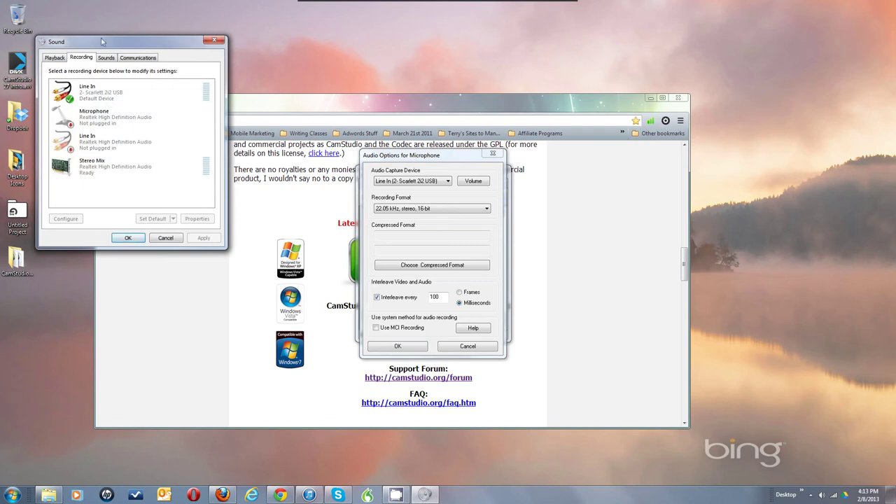
{"action": "left_click_drag", "start_coordinate": [106, 44], "coordinate": [263, 78]}
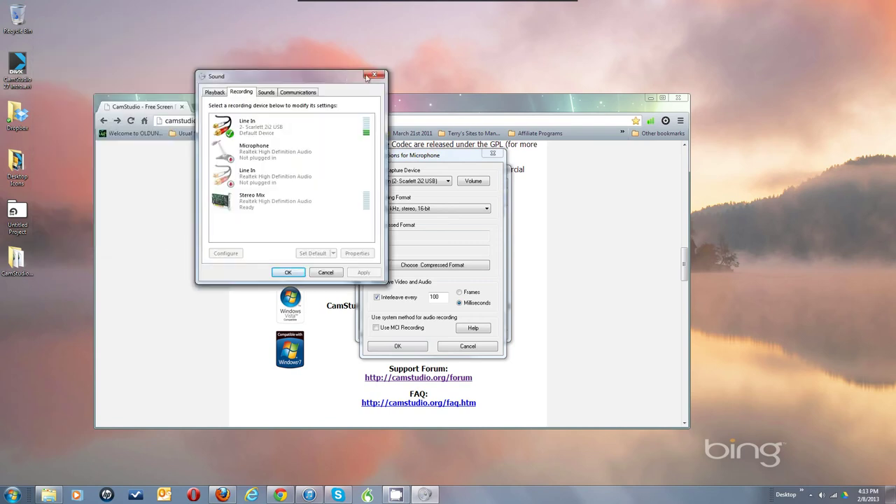
{"action": "left_click", "coordinate": [371, 73]}
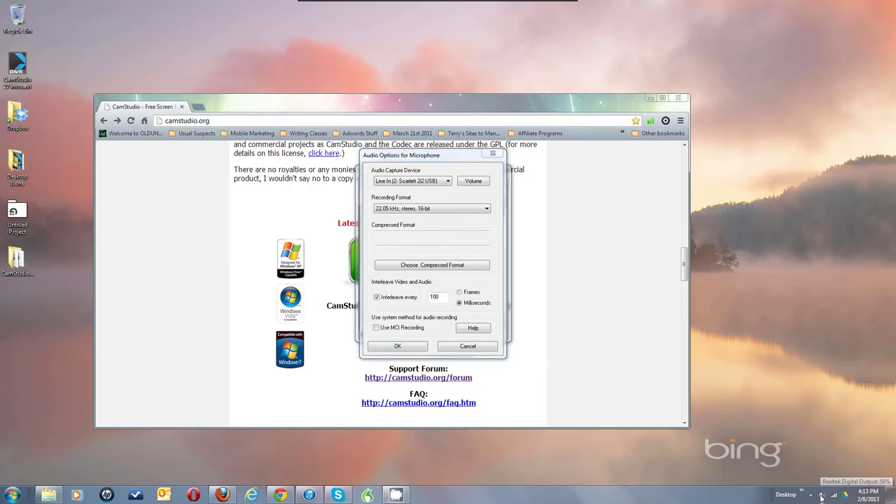
Reopen the Windows recording devices list and select the Scarlett 2i2 USB Line In to check its input level
{"action": "right_click", "coordinate": [782, 491]}
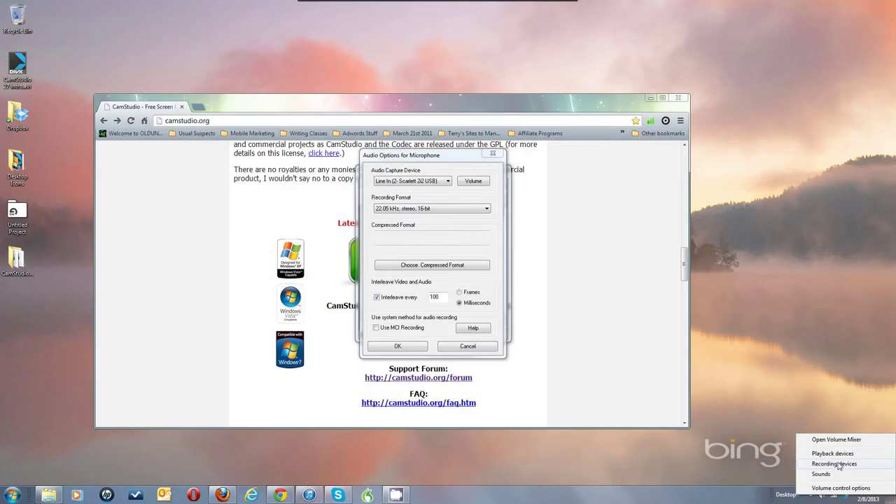
{"action": "left_click", "coordinate": [839, 465]}
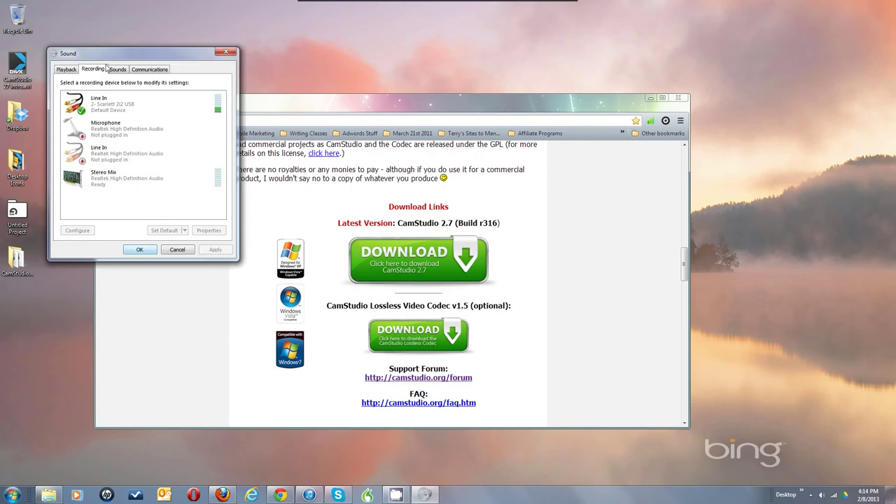
{"action": "left_click_drag", "start_coordinate": [110, 56], "coordinate": [384, 84]}
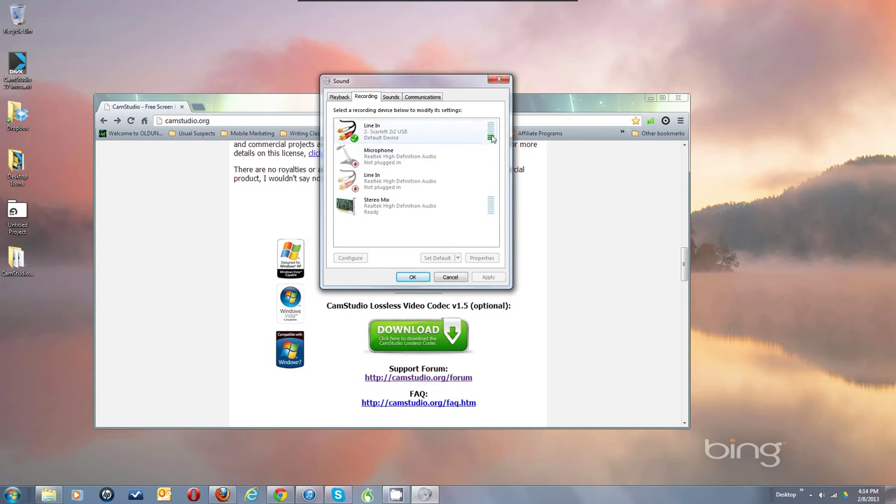
{"action": "right_click", "coordinate": [391, 130]}
{"action": "left_click", "coordinate": [382, 131]}
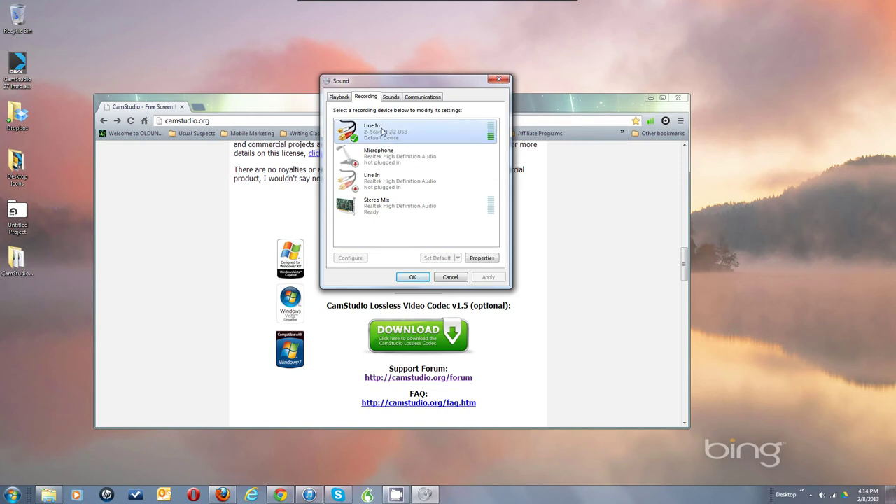
Review the default-device options for Stereo Mix and the display options for disabled and disconnected devices, leaving them as they are
{"action": "right_click", "coordinate": [371, 210]}
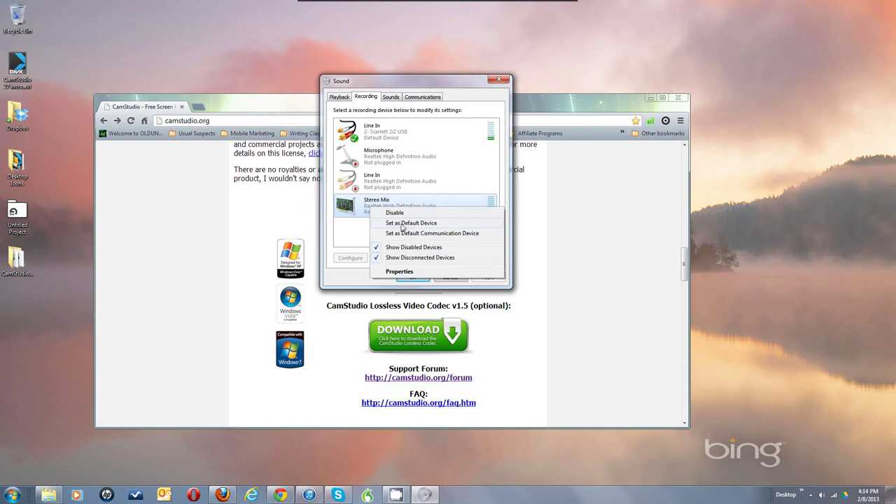
{"action": "left_click", "coordinate": [350, 233]}
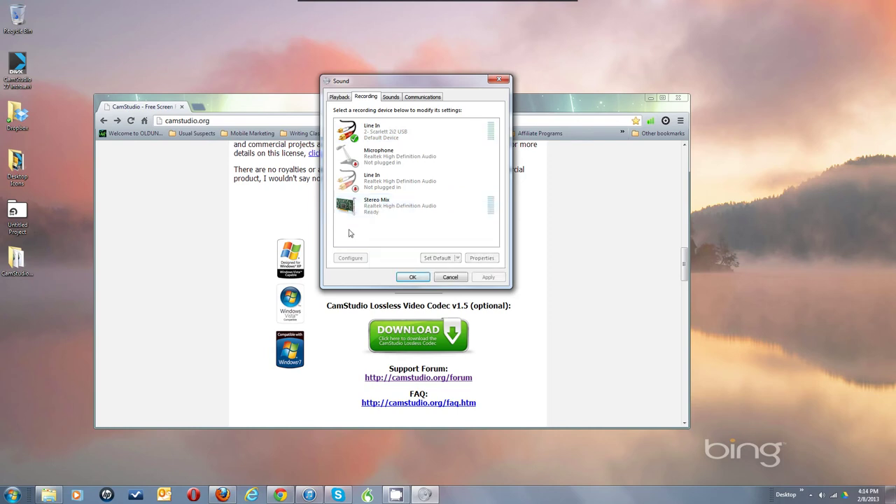
{"action": "right_click", "coordinate": [350, 233]}
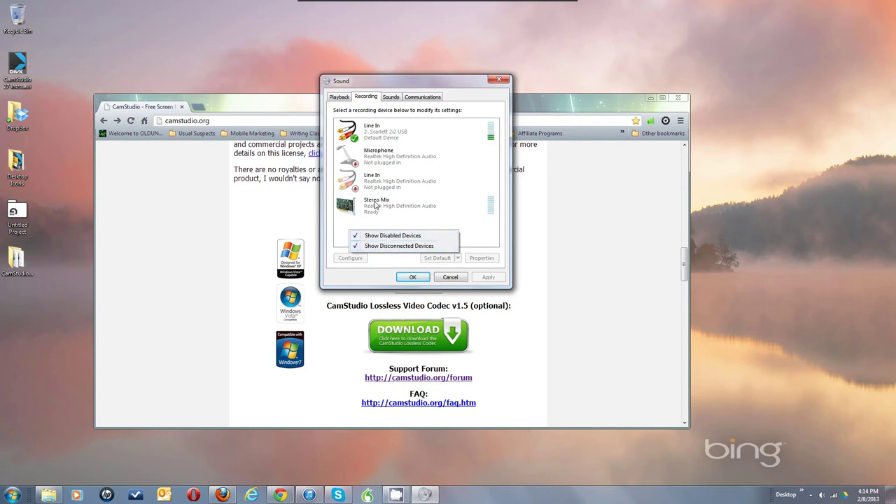
{"action": "left_click", "coordinate": [441, 223]}
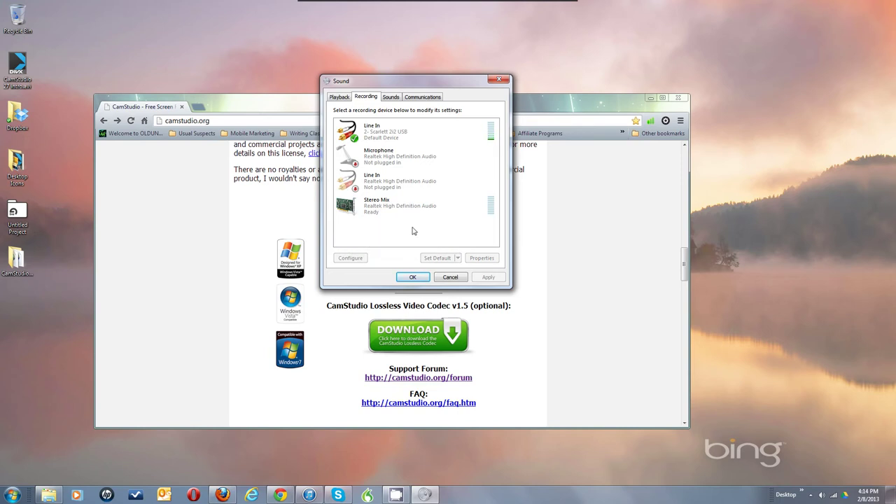
{"action": "right_click", "coordinate": [373, 208]}
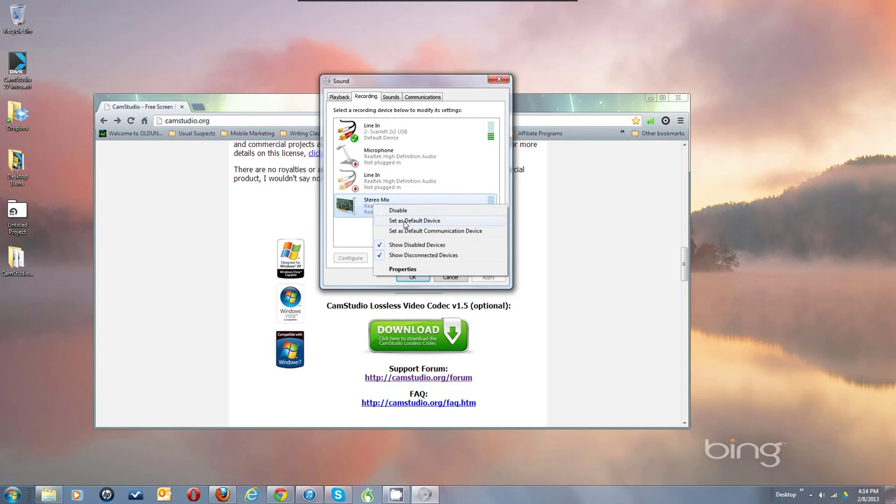
{"action": "left_click", "coordinate": [352, 234]}
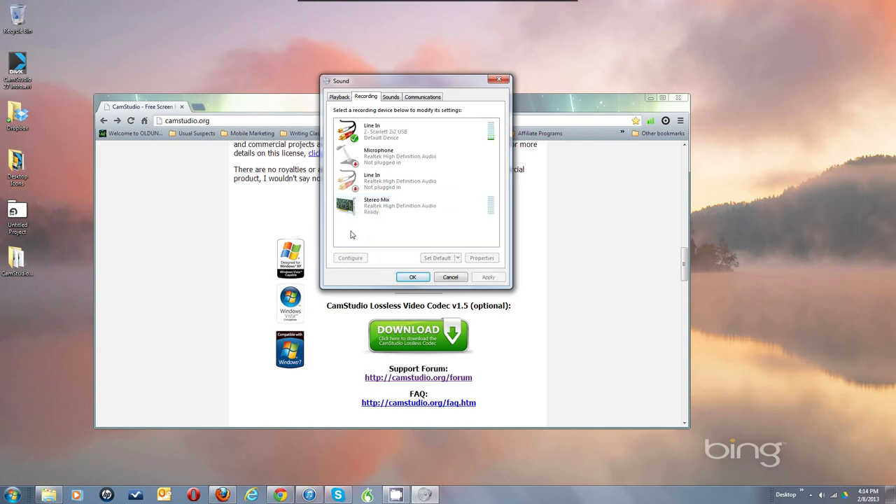
Inspect the Listen settings and playback device in the Stereo Mix properties, and cancel without changes
{"action": "double_click", "coordinate": [375, 205]}
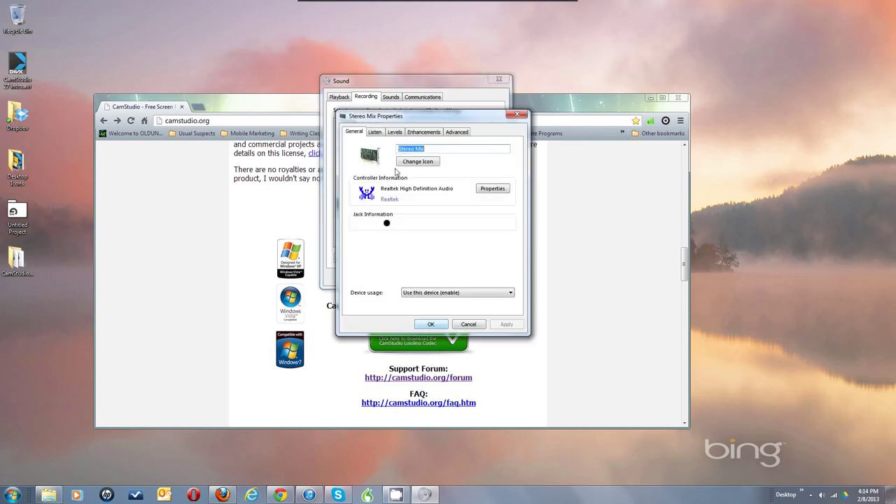
{"action": "left_click", "coordinate": [374, 133]}
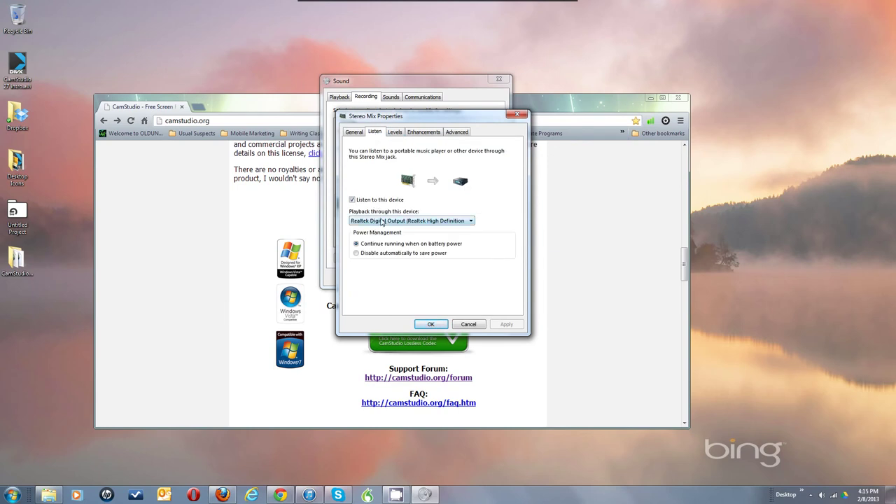
{"action": "double_click", "coordinate": [353, 200]}
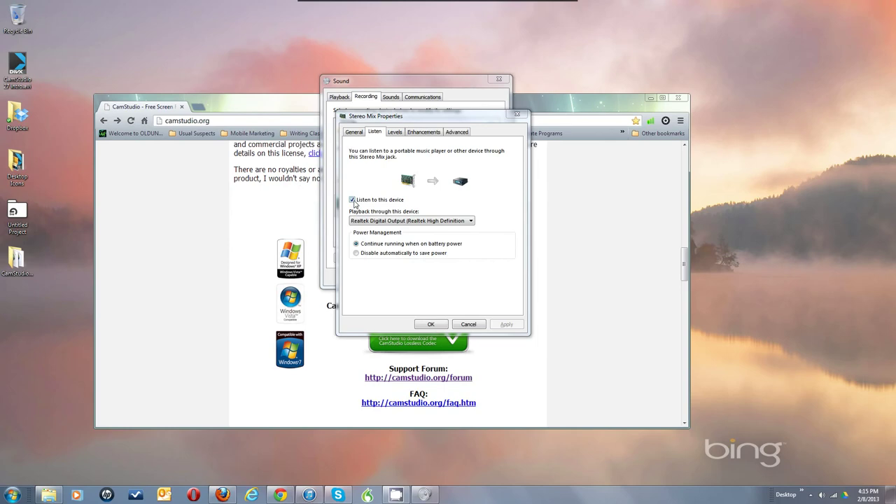
{"action": "left_click", "coordinate": [397, 221]}
{"action": "left_click", "coordinate": [468, 324]}
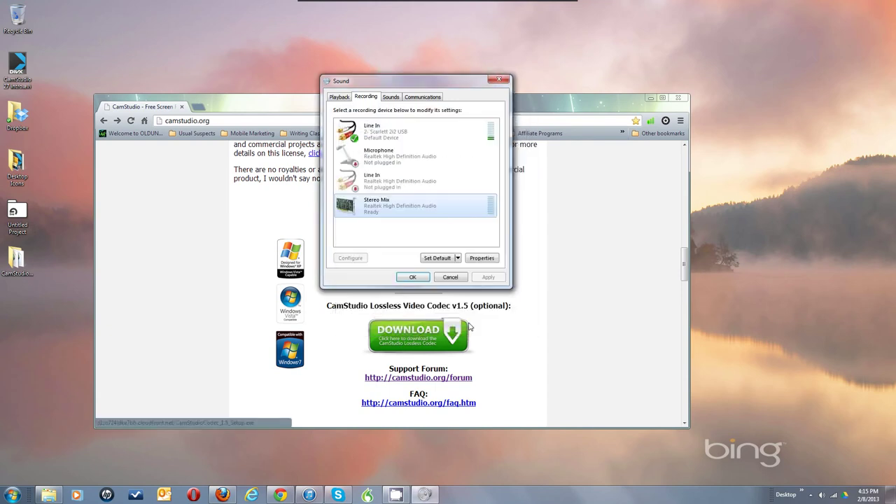
Check which default-device options are offered for the Realtek Microphone in the recording devices list
{"action": "left_click", "coordinate": [382, 134]}
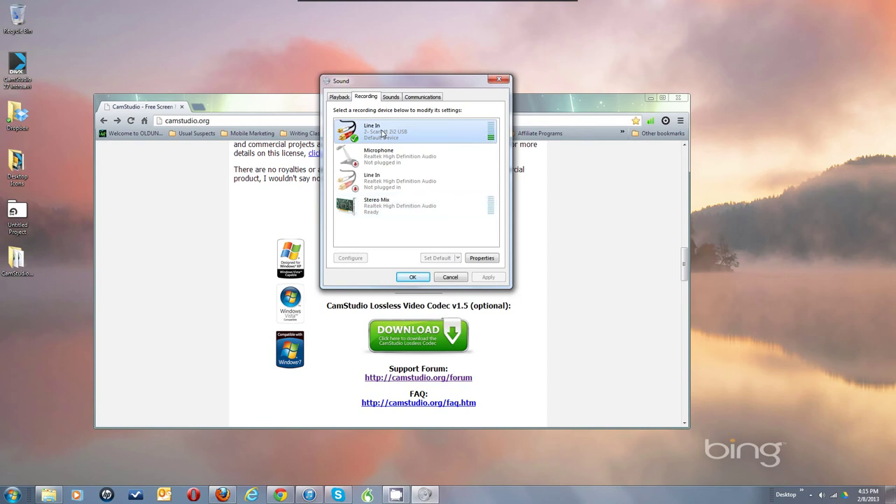
{"action": "left_click", "coordinate": [378, 158]}
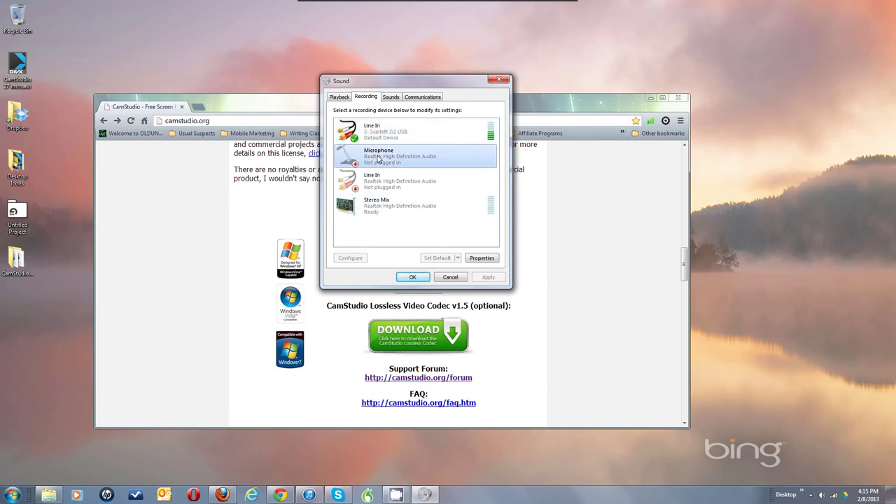
{"action": "right_click", "coordinate": [378, 158]}
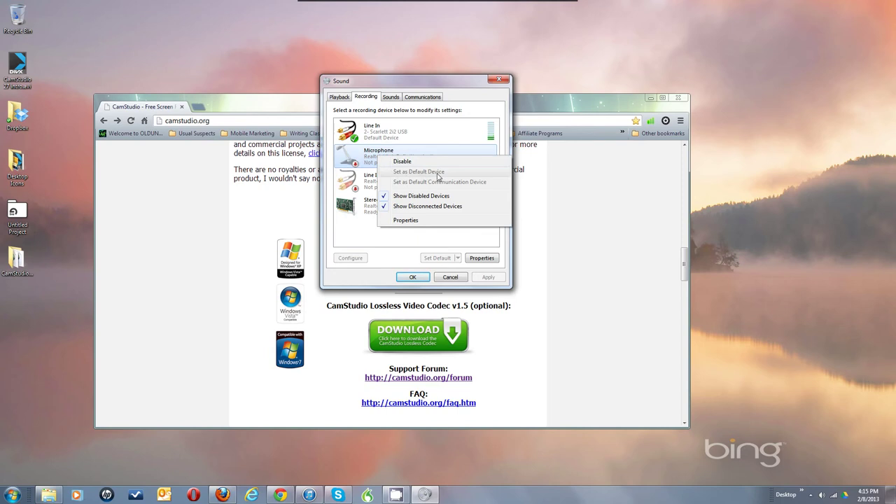
{"action": "left_click", "coordinate": [408, 130]}
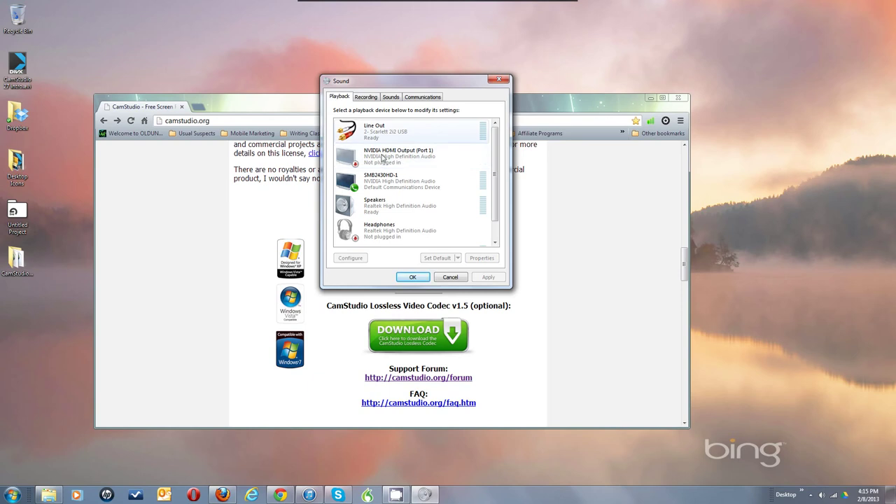
Look through the playback devices, return to the recording devices, and recheck the Realtek Microphone's options
{"action": "left_click", "coordinate": [495, 229]}
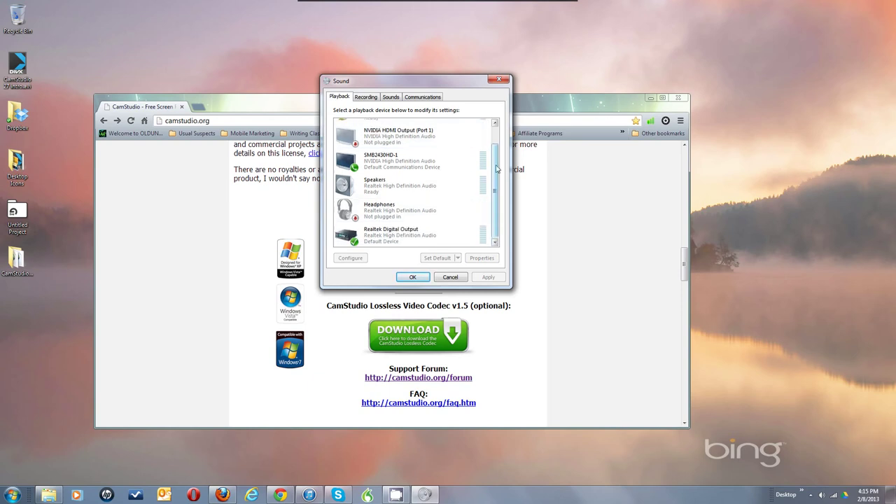
{"action": "scroll", "coordinate": [440, 130], "scroll_direction": "up", "scroll_amount": 1}
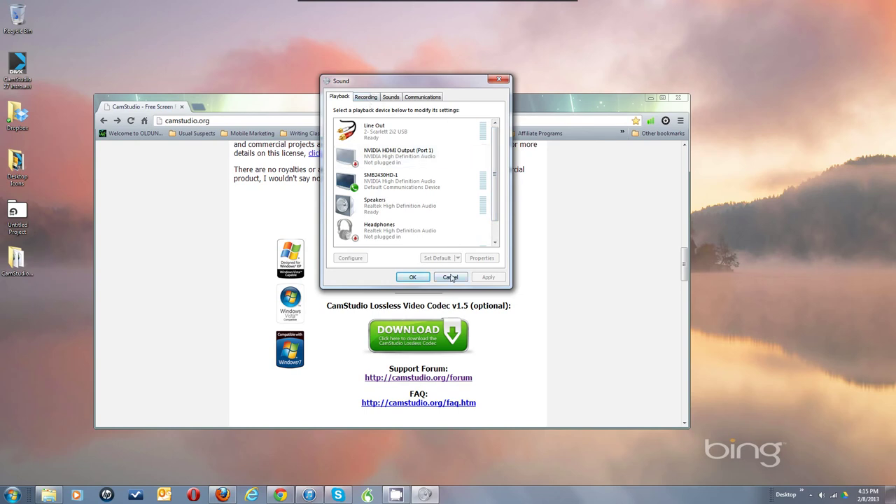
{"action": "left_click", "coordinate": [374, 102]}
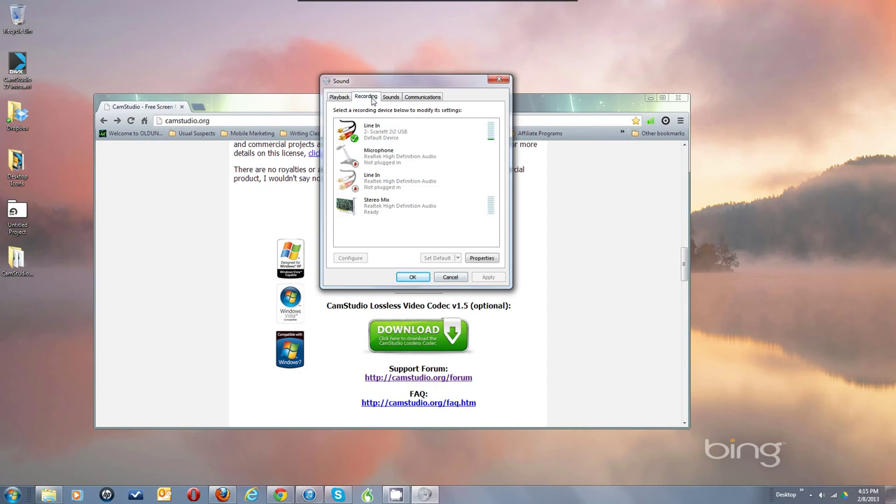
{"action": "right_click", "coordinate": [384, 162]}
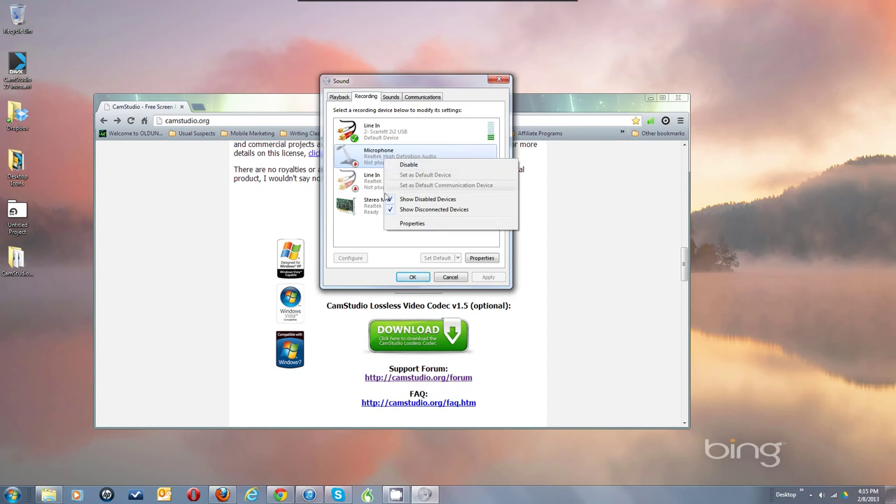
{"action": "left_click", "coordinate": [362, 228]}
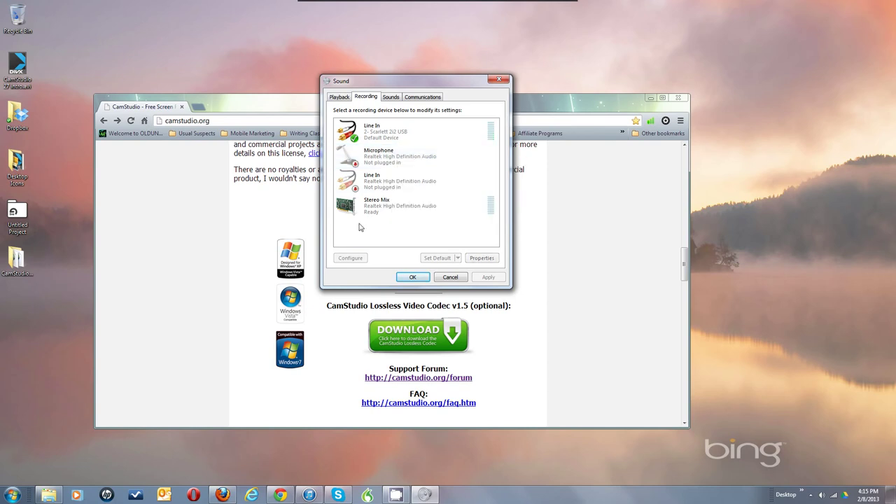
Cancel the Sound settings, return to CamStudio's microphone audio options, and display the list of capture devices
{"action": "left_click", "coordinate": [458, 278]}
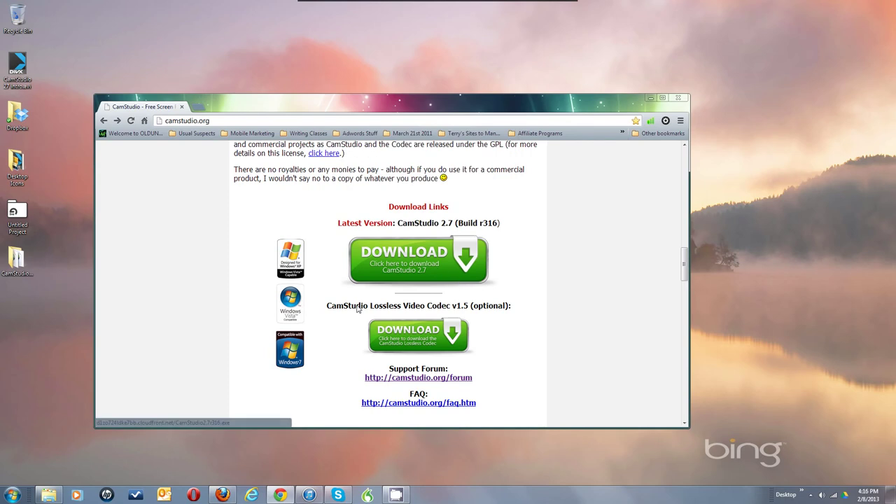
{"action": "left_click", "coordinate": [395, 495]}
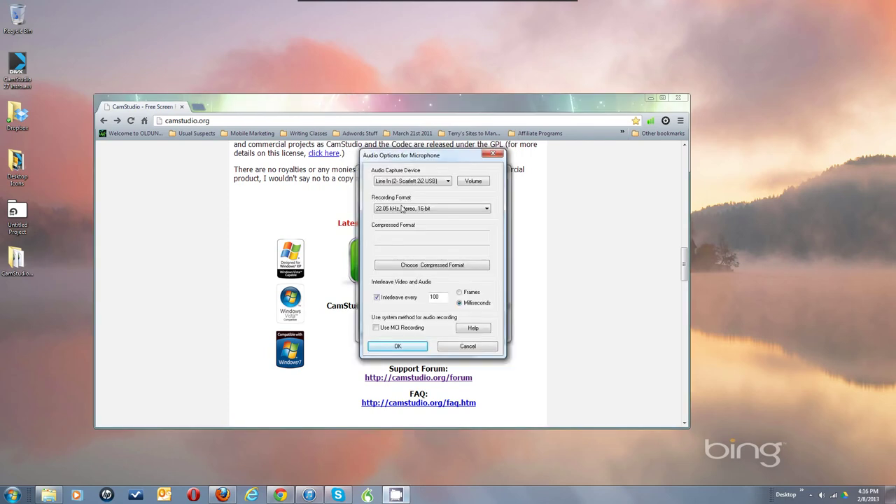
{"action": "left_click", "coordinate": [429, 182]}
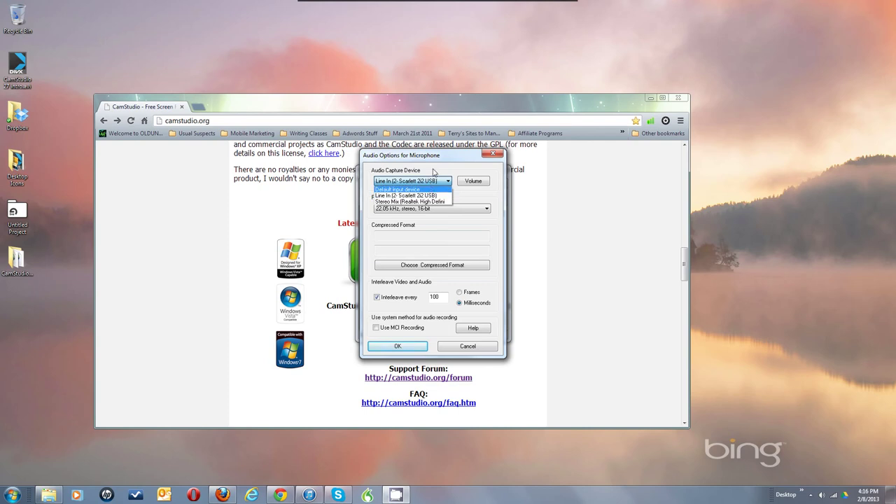
Select Line In (2- Scarlett 2i2 USB) as the audio capture device and set the recording format to 44.1 kHz, mono, 16-bit
{"action": "left_click", "coordinate": [429, 196]}
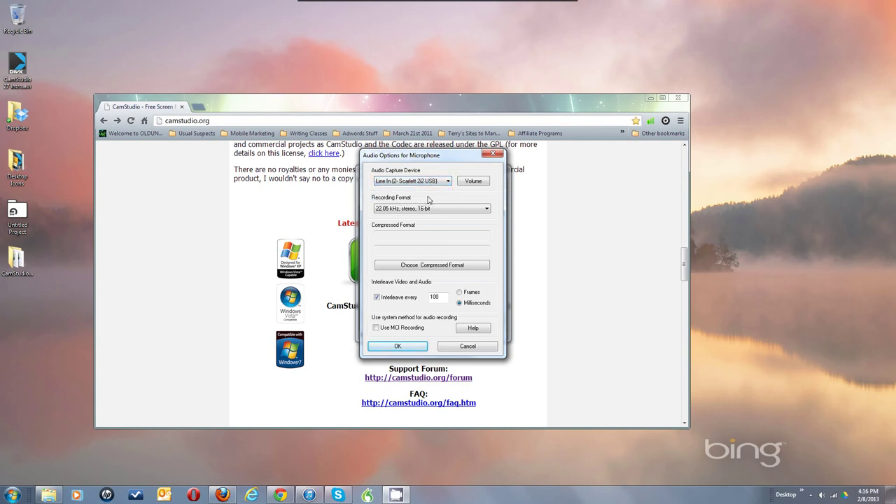
{"action": "left_click", "coordinate": [469, 210]}
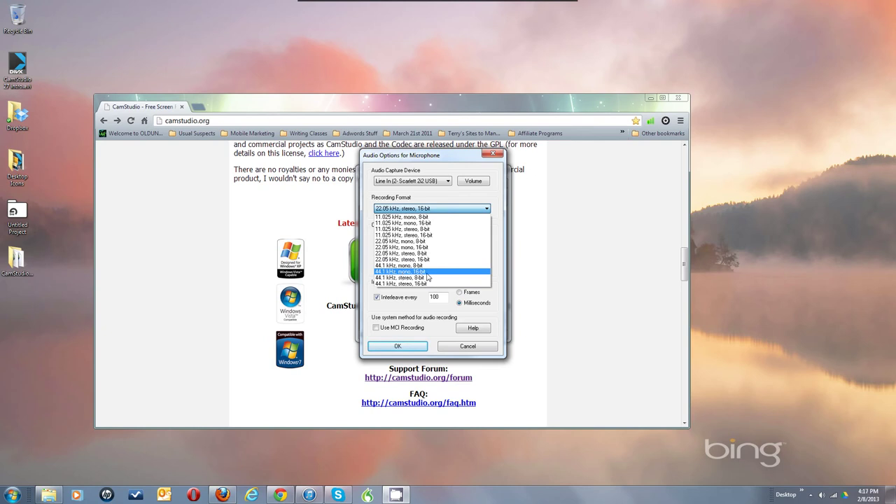
{"action": "left_click", "coordinate": [429, 271]}
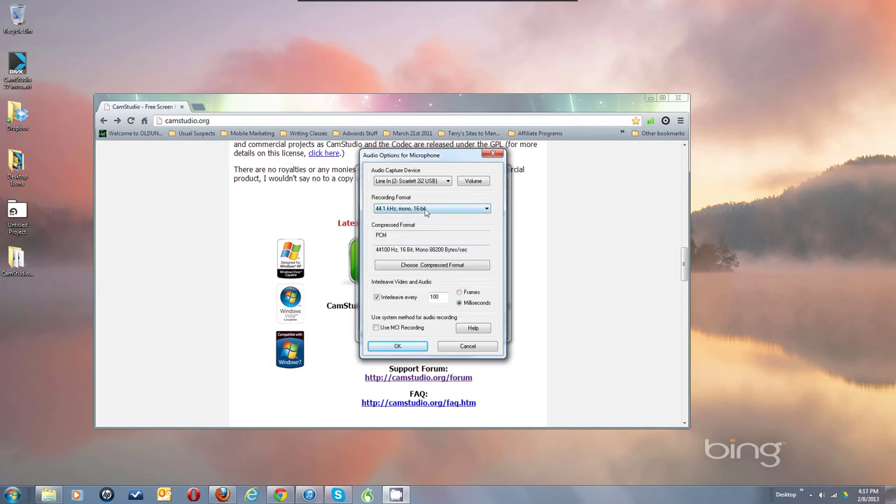
Review the compression formats offered for the microphone audio and accept PCM at 44.100 kHz, 16 Bit, Mono
{"action": "left_click", "coordinate": [416, 266]}
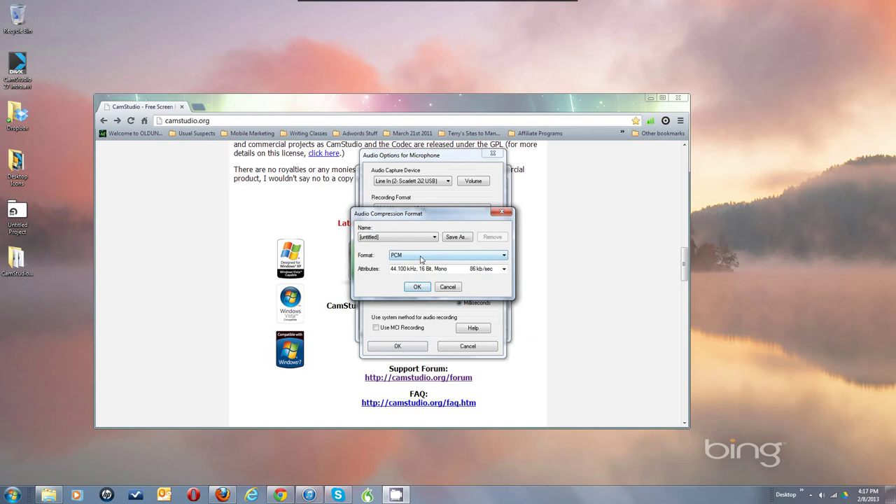
{"action": "left_click", "coordinate": [422, 256]}
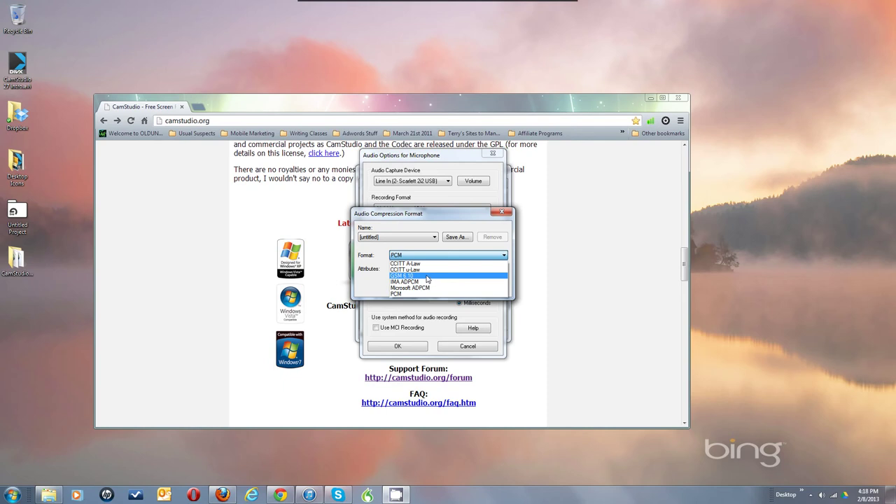
{"action": "left_click", "coordinate": [423, 216]}
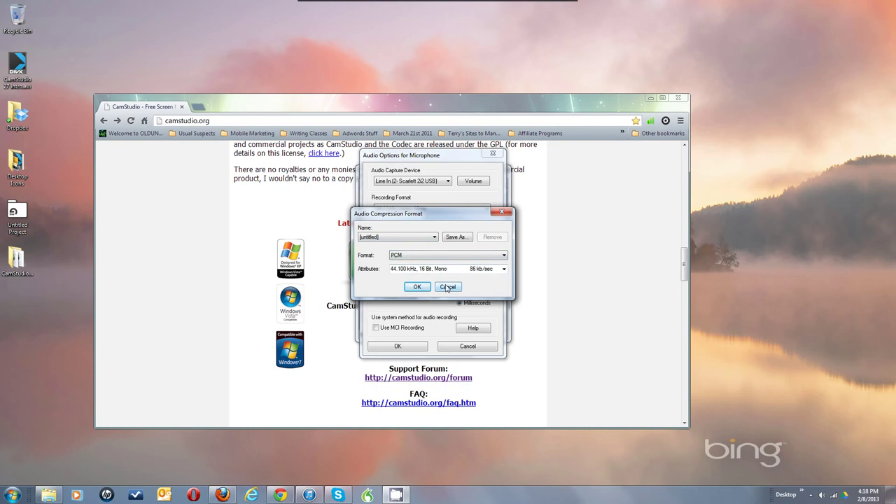
{"action": "left_click", "coordinate": [417, 287]}
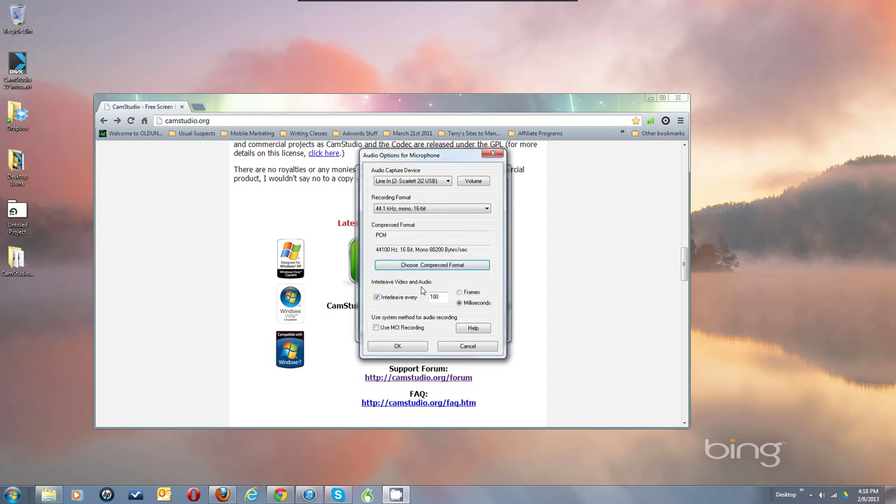
Recheck the recording format choices, then reselect PCM as the audio compression format and accept it
{"action": "left_click", "coordinate": [411, 210]}
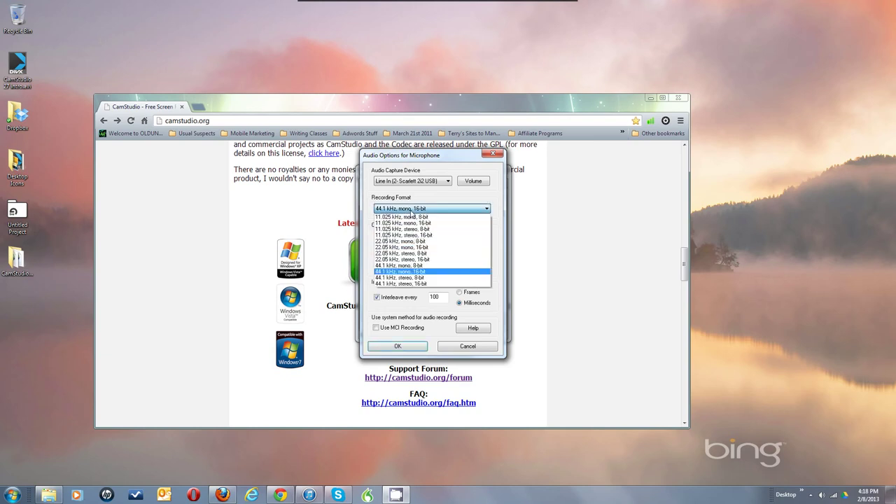
{"action": "left_click", "coordinate": [412, 211]}
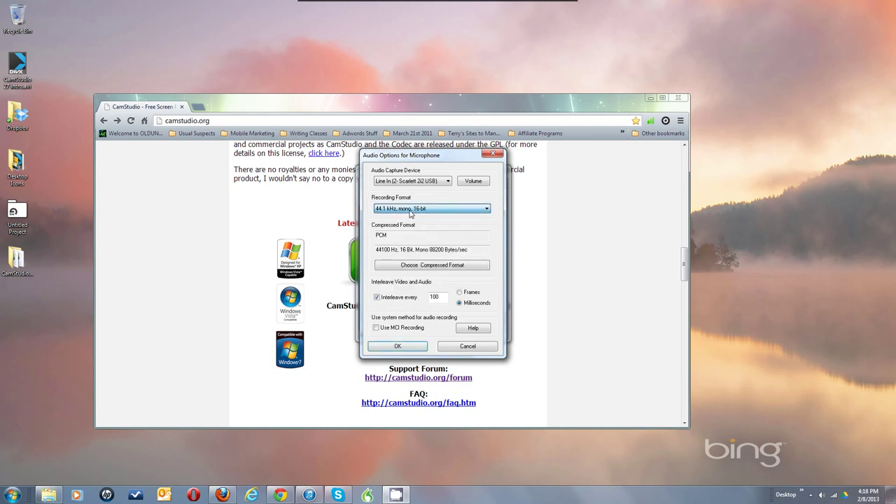
{"action": "left_click", "coordinate": [413, 266]}
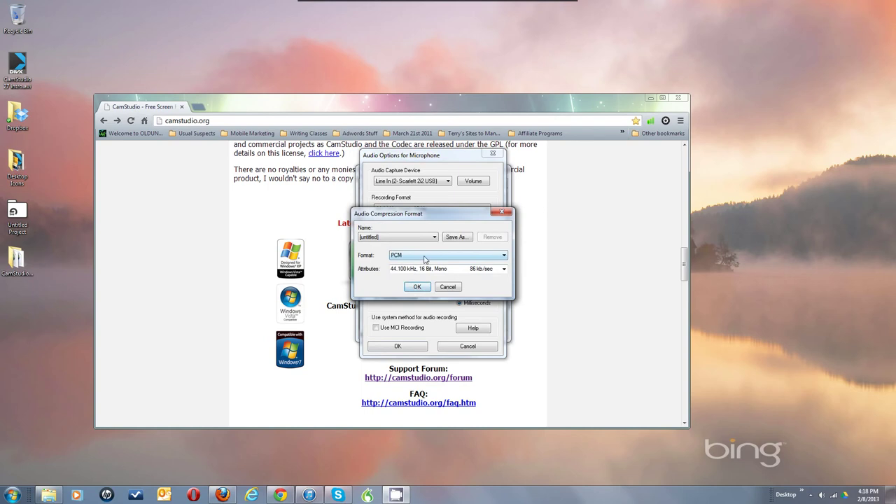
{"action": "left_click", "coordinate": [425, 257]}
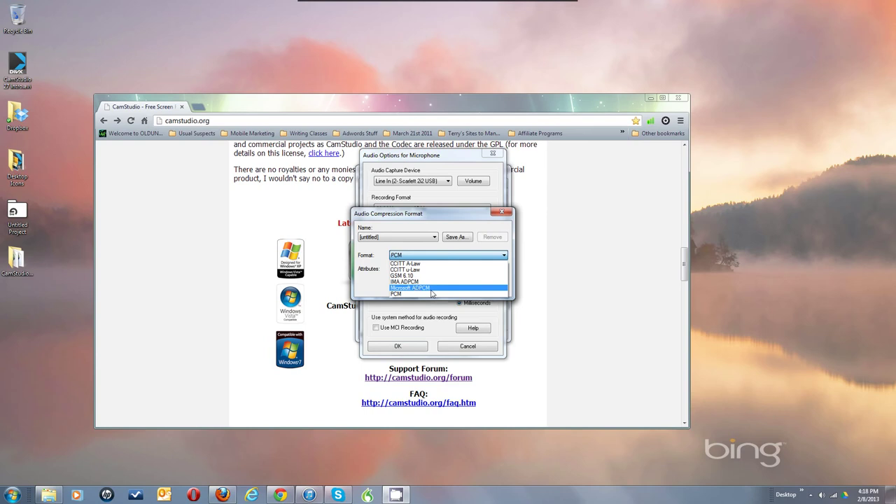
{"action": "left_click", "coordinate": [397, 295]}
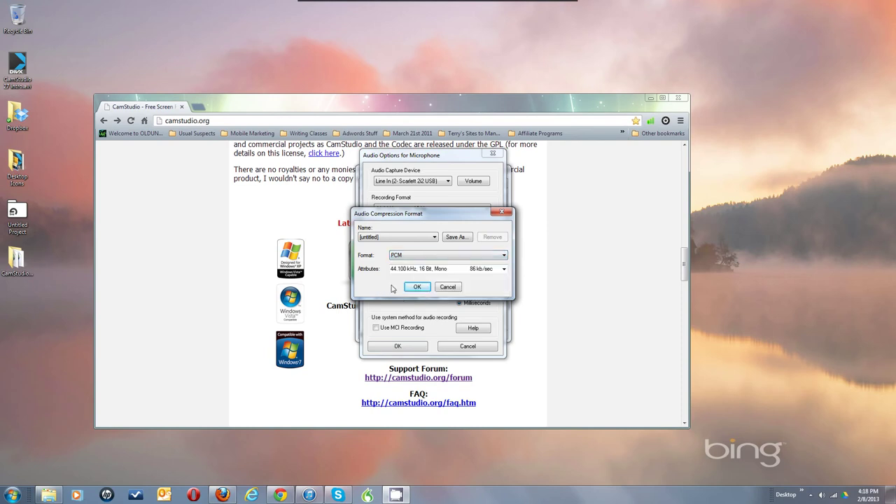
{"action": "left_click", "coordinate": [417, 287]}
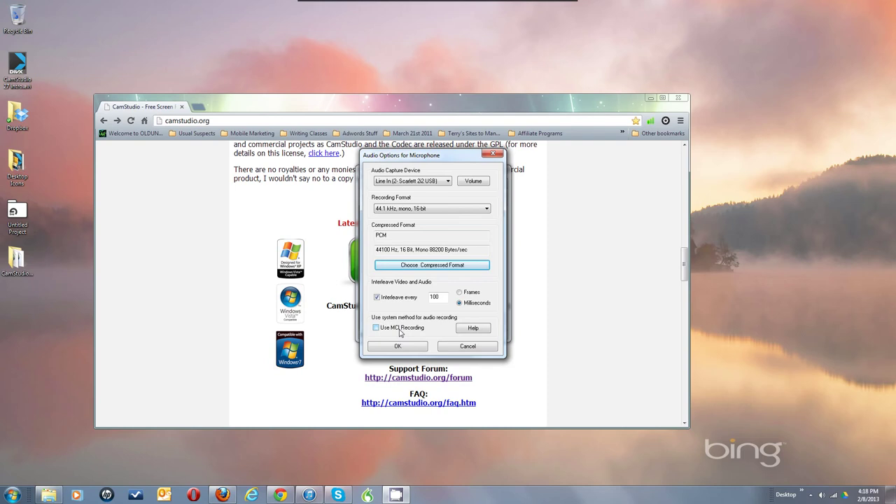
Try 44.1 kHz, stereo, 16-bit as the microphone recording format
{"action": "left_click", "coordinate": [430, 209]}
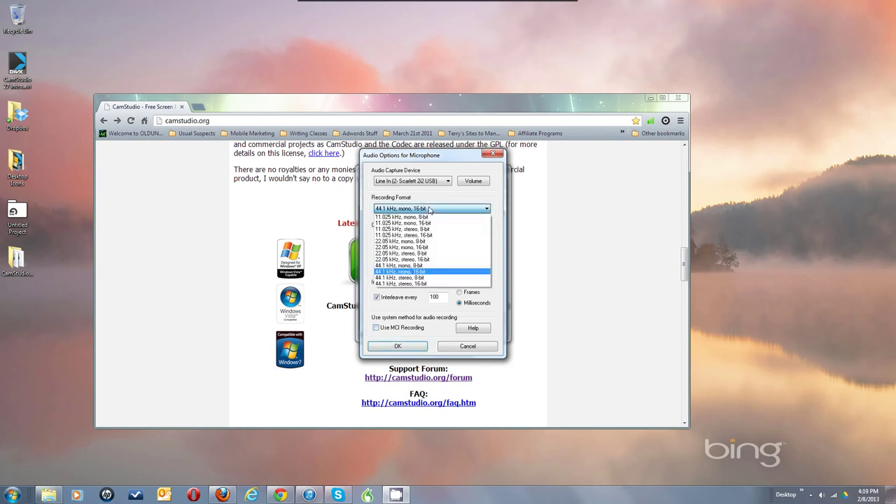
{"action": "left_click", "coordinate": [416, 284]}
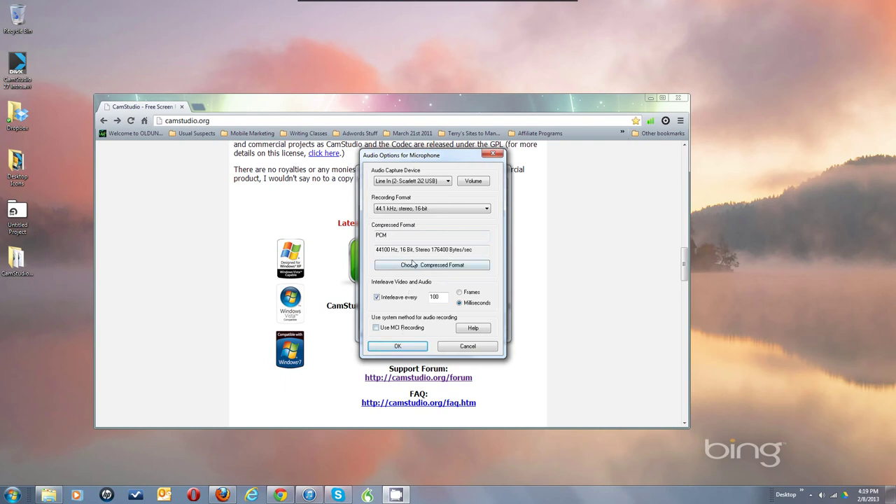
Set the recording format back to 44.1 kHz, mono, 16-bit and accept the microphone audio options
{"action": "left_click", "coordinate": [441, 210]}
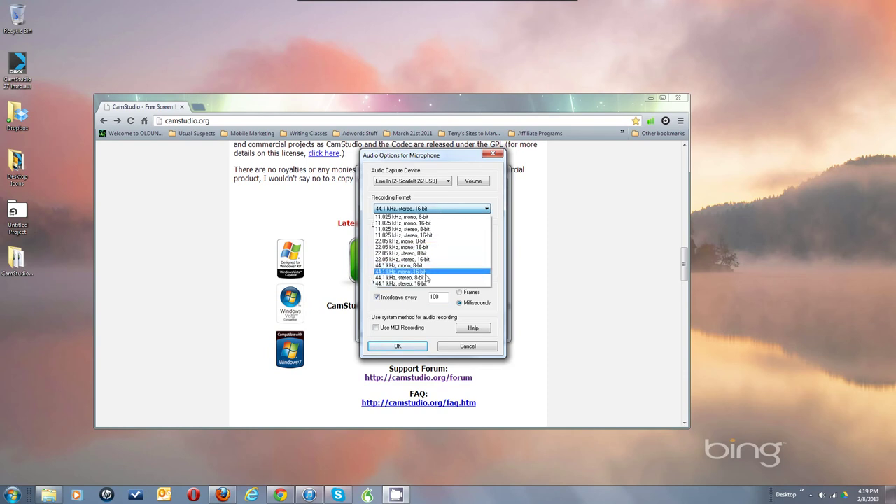
{"action": "left_click", "coordinate": [428, 272]}
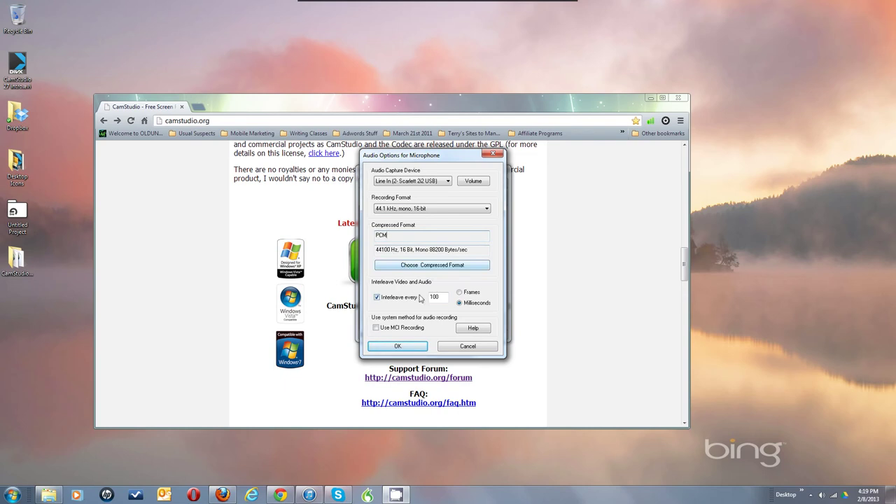
{"action": "left_click", "coordinate": [398, 347]}
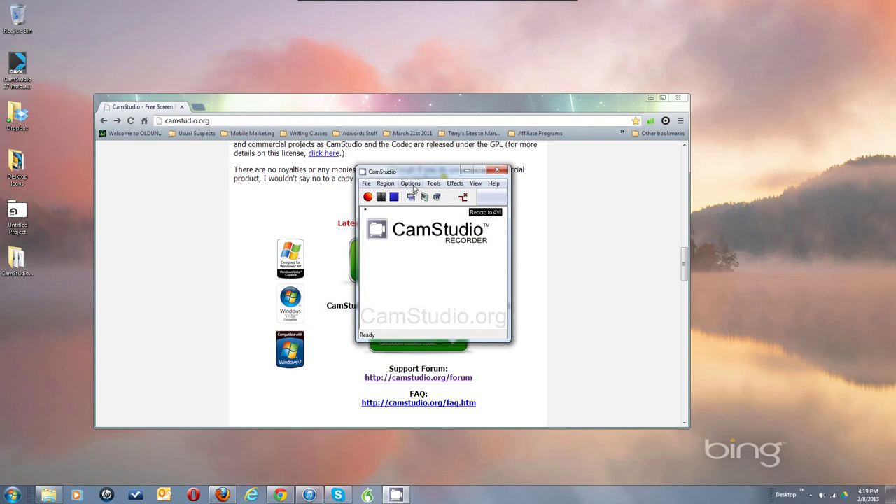
{"action": "left_click", "coordinate": [412, 184]}
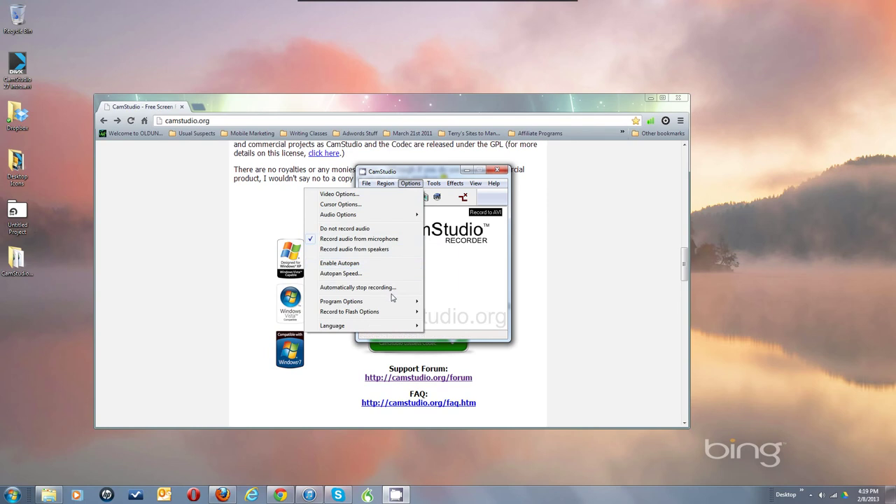
{"action": "mouse_move", "coordinate": [389, 304]}
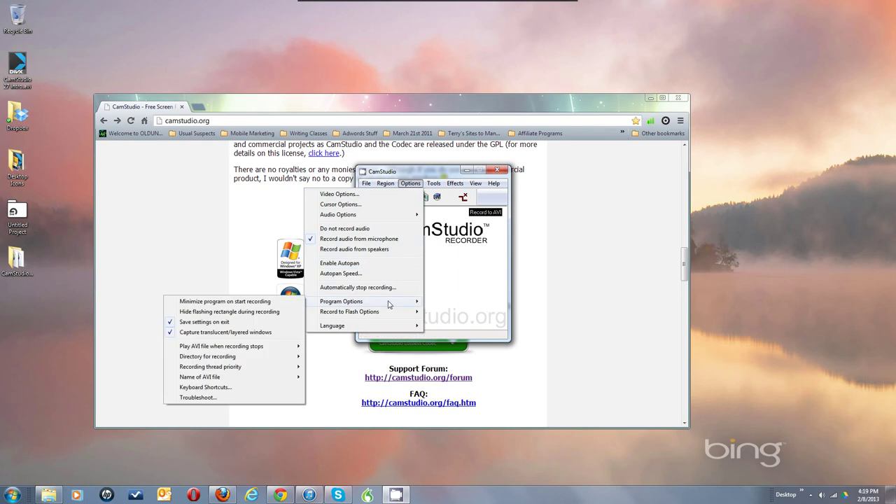
{"action": "key", "text": "Escape"}
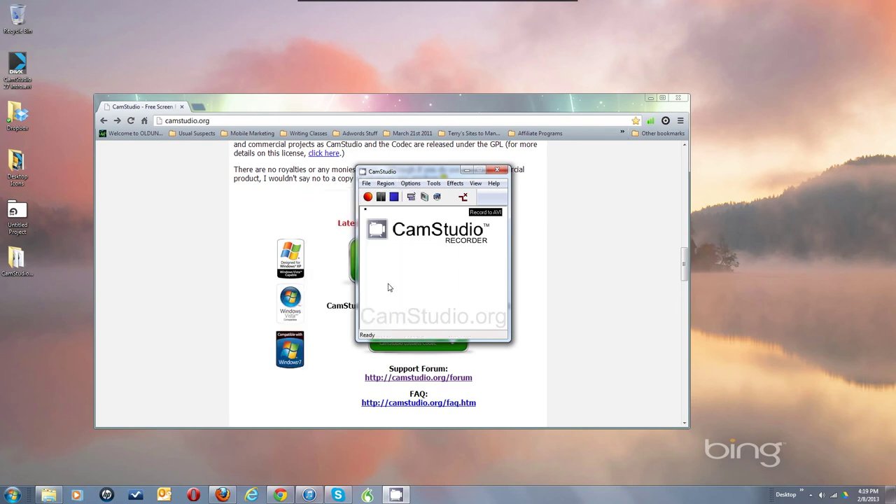
Choose the system default player for playing the AVI file when recording stops, and bring the CamStudio window back to the front
{"action": "left_click", "coordinate": [410, 183]}
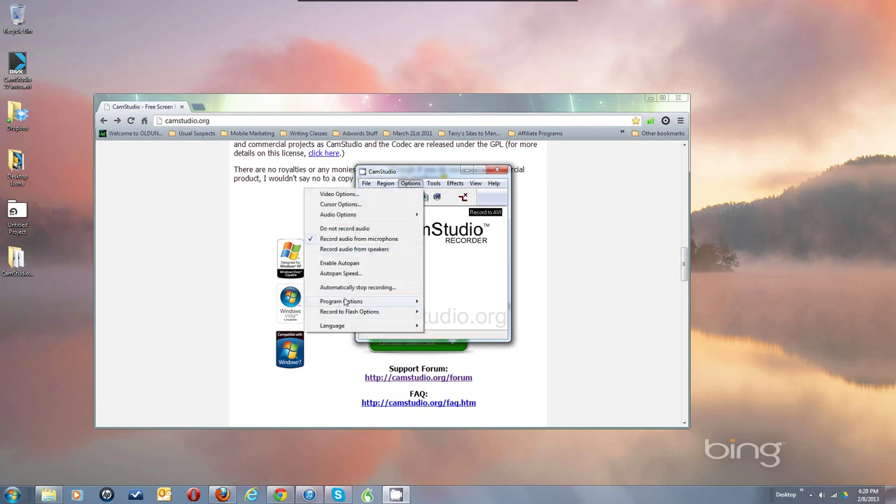
{"action": "mouse_move", "coordinate": [344, 301]}
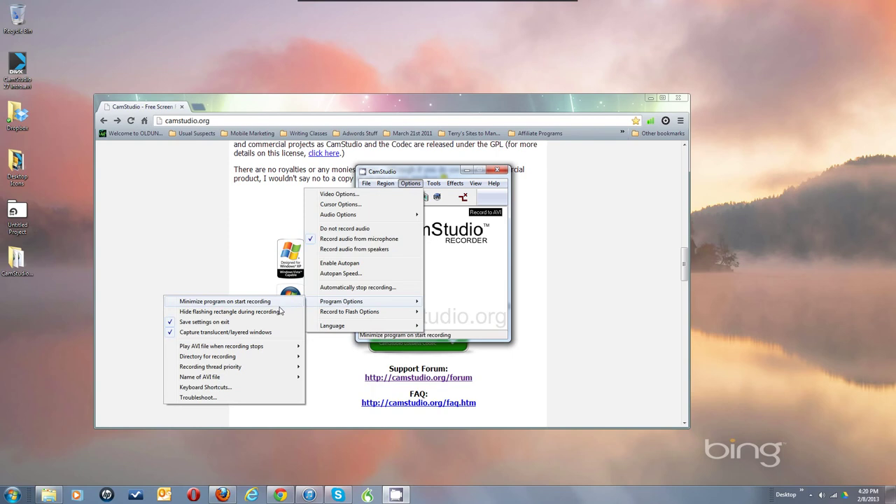
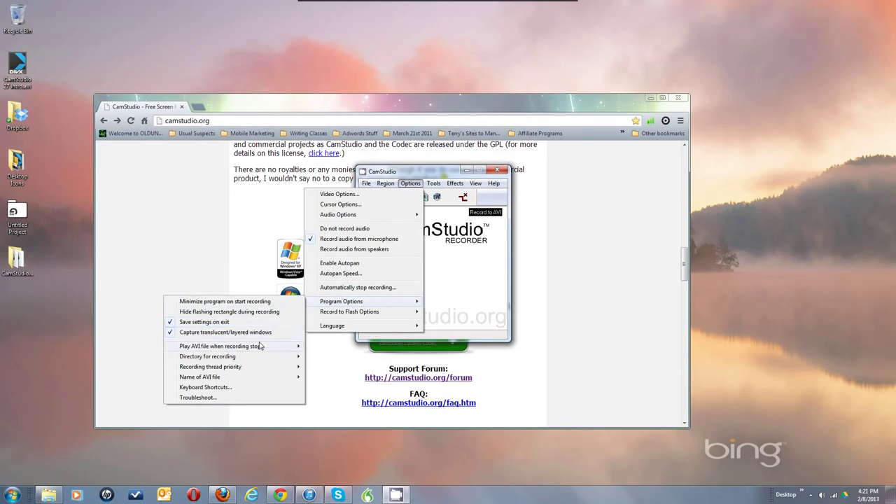
{"action": "mouse_move", "coordinate": [258, 347]}
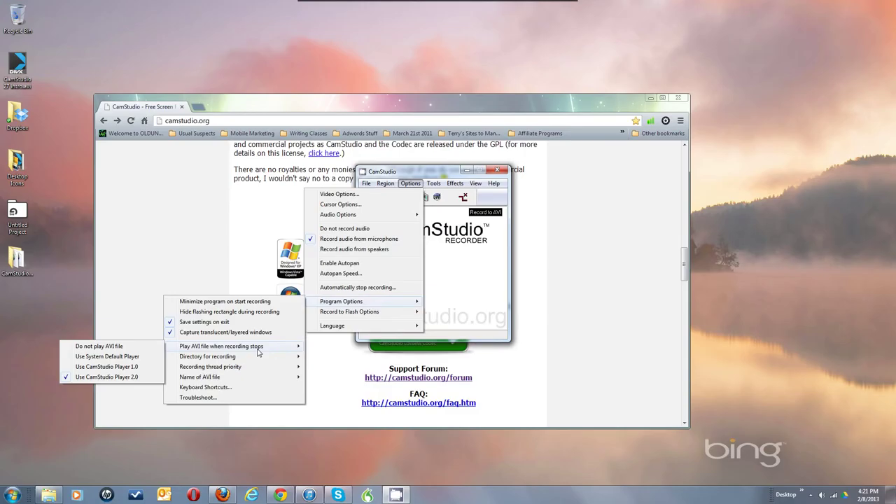
{"action": "left_click", "coordinate": [139, 357]}
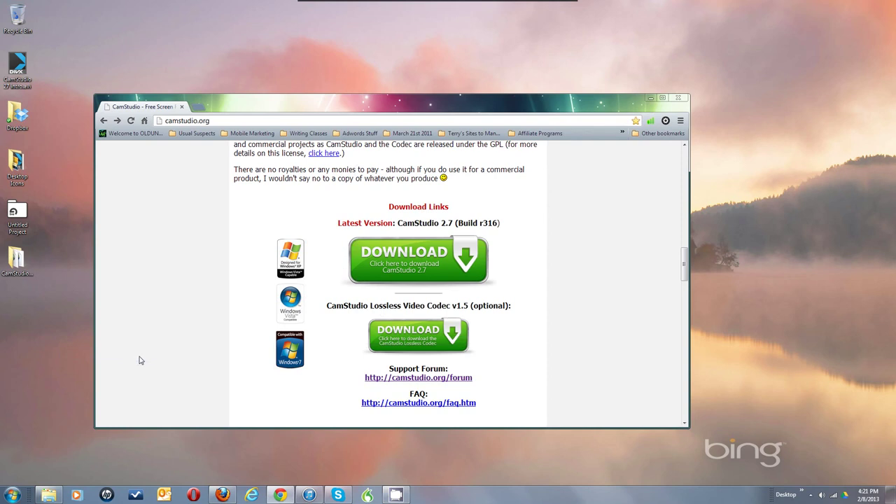
{"action": "left_click", "coordinate": [396, 495]}
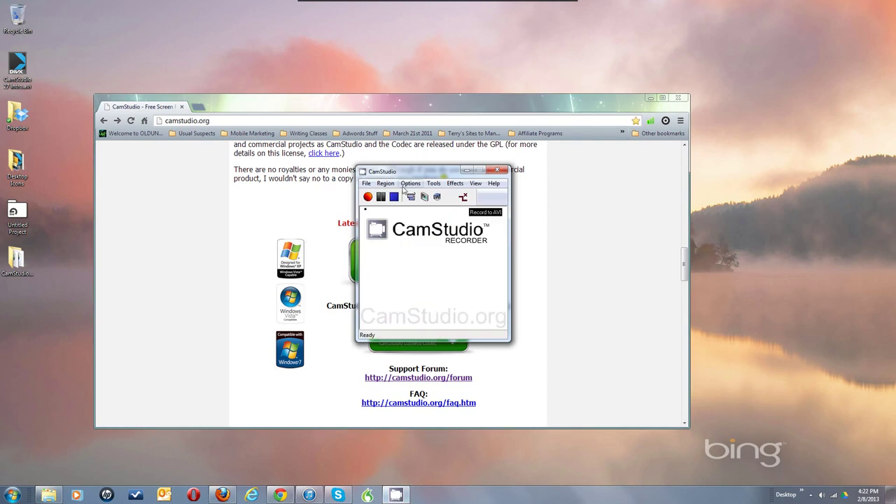
{"action": "left_click", "coordinate": [410, 184]}
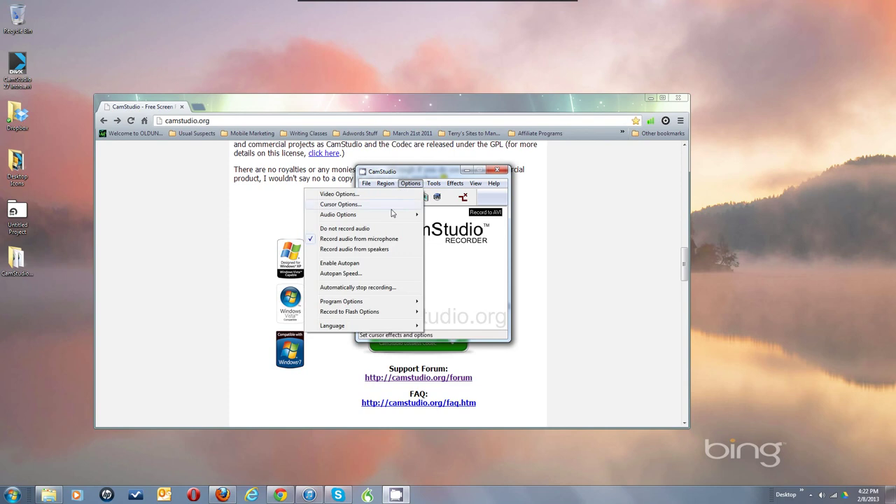
{"action": "mouse_move", "coordinate": [349, 303]}
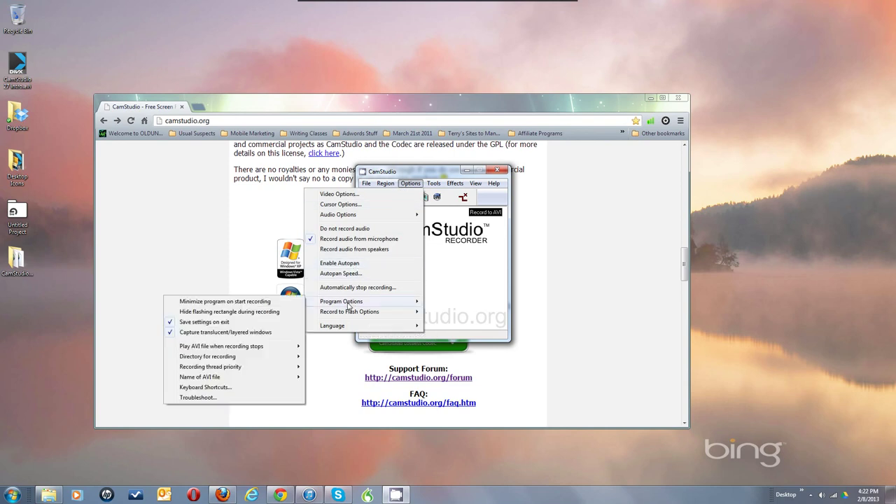
{"action": "left_click", "coordinate": [235, 357]}
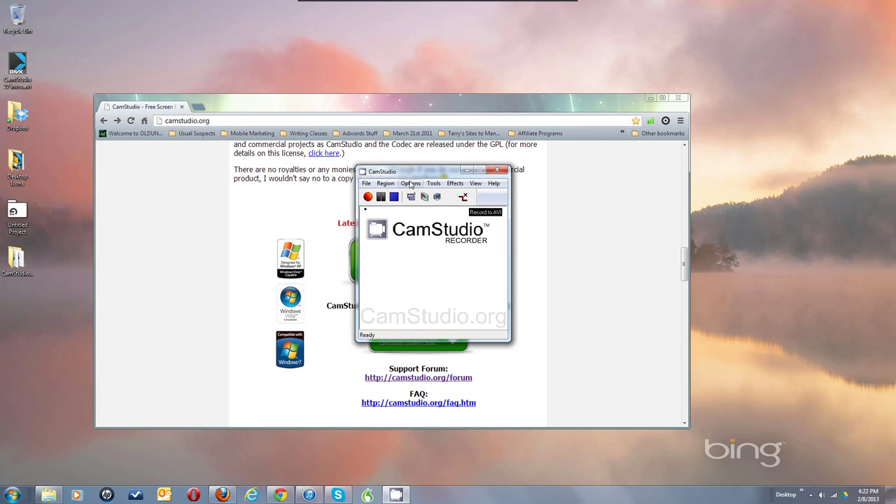
Choose a user-specified directory for recordings and browse to the personal profile folder under Users on the C: drive
{"action": "left_click", "coordinate": [411, 183]}
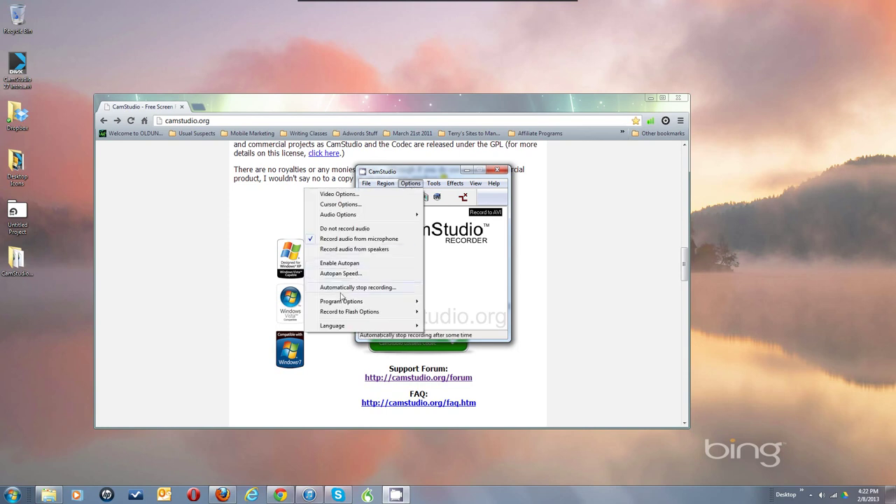
{"action": "mouse_move", "coordinate": [338, 306]}
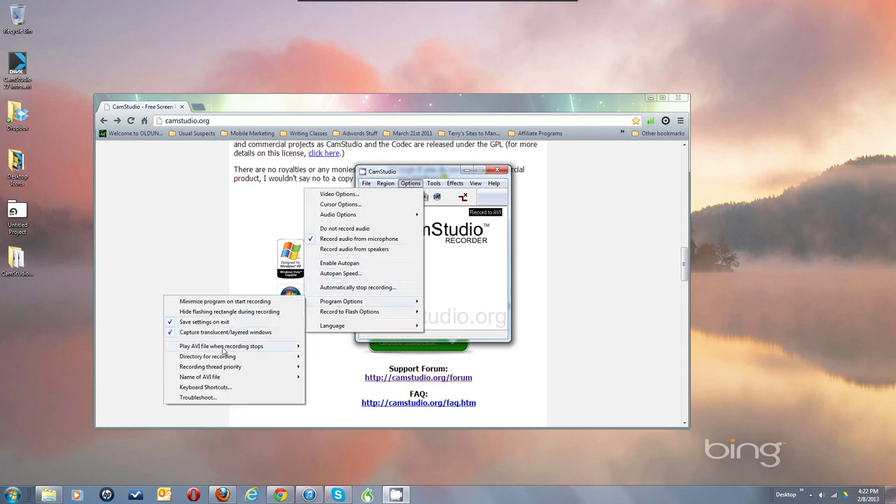
{"action": "mouse_move", "coordinate": [221, 361]}
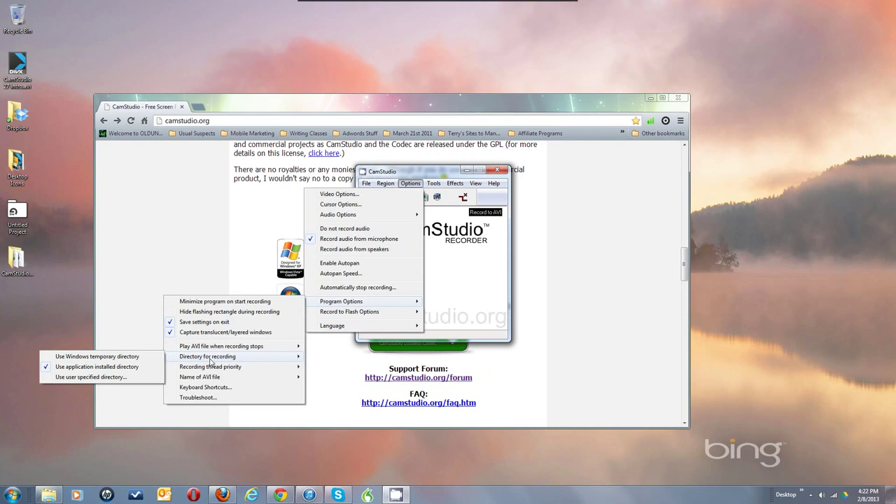
{"action": "left_click", "coordinate": [91, 377]}
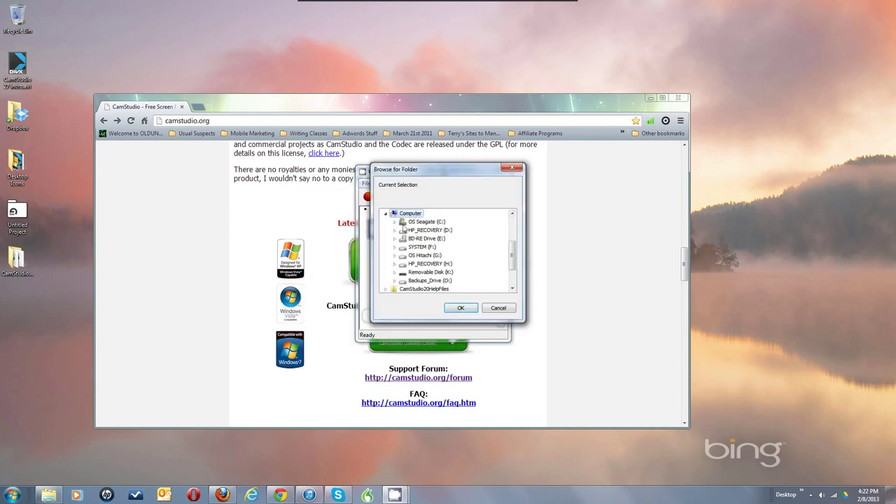
{"action": "left_click", "coordinate": [394, 221]}
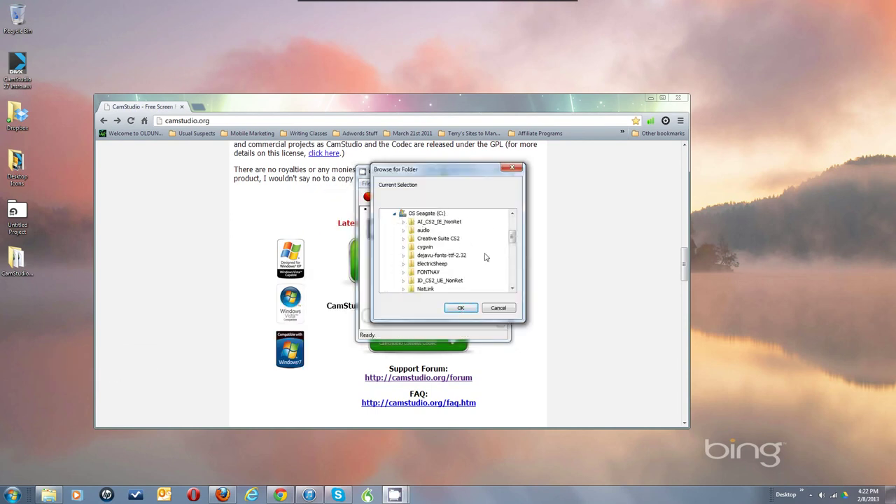
{"action": "scroll", "coordinate": [512, 276], "scroll_direction": "down", "scroll_amount": 6}
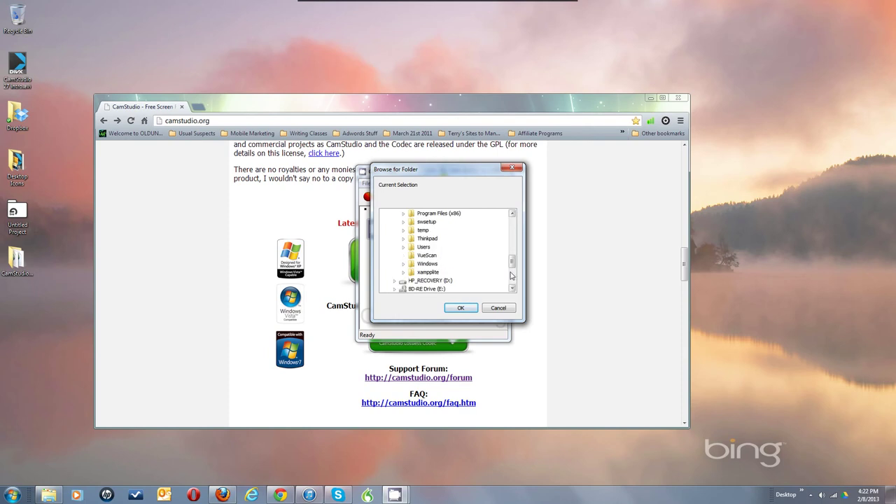
{"action": "double_click", "coordinate": [420, 247]}
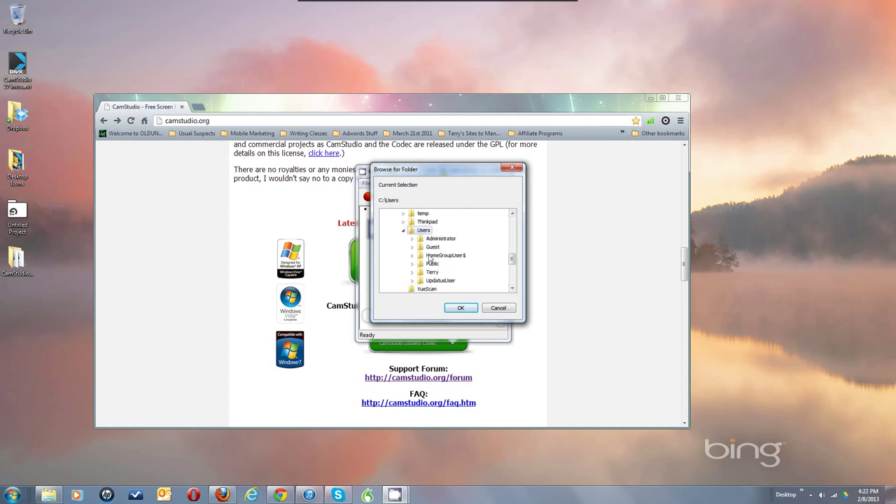
{"action": "double_click", "coordinate": [432, 273]}
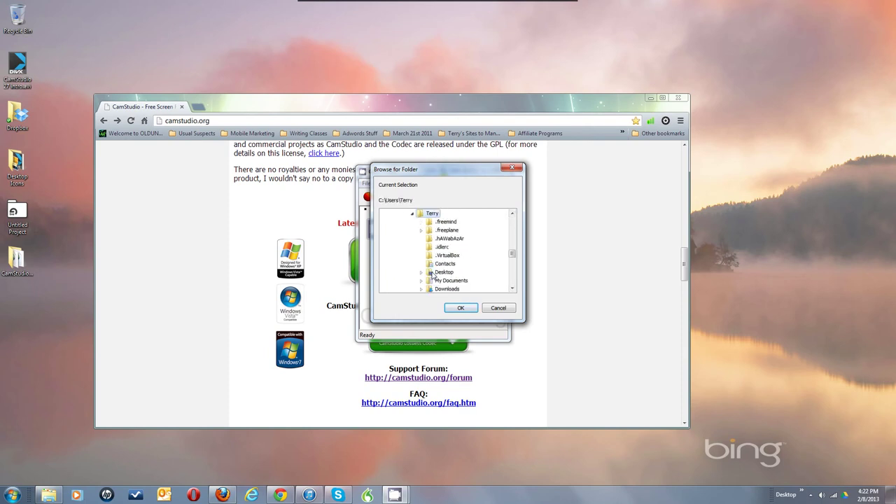
Set the Camstudio Temp Files folder inside My Videos as the recording directory and accept it
{"action": "left_click", "coordinate": [513, 282]}
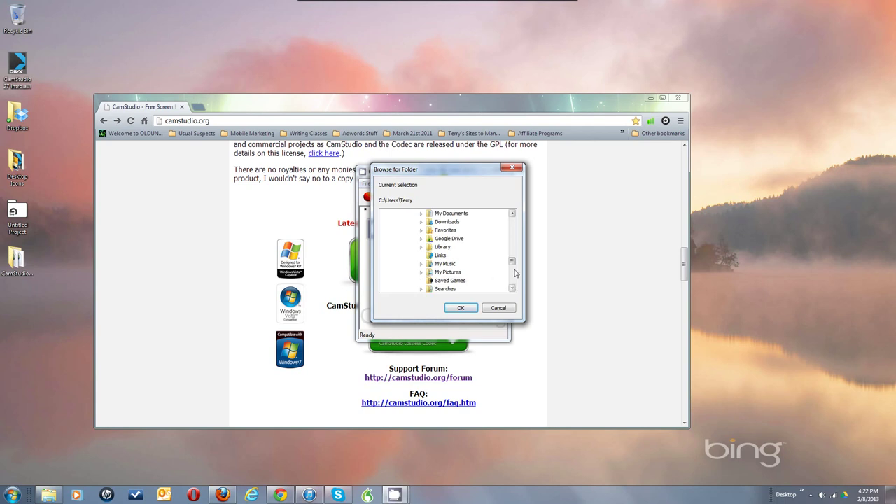
{"action": "left_click", "coordinate": [514, 273]}
{"action": "double_click", "coordinate": [448, 238]}
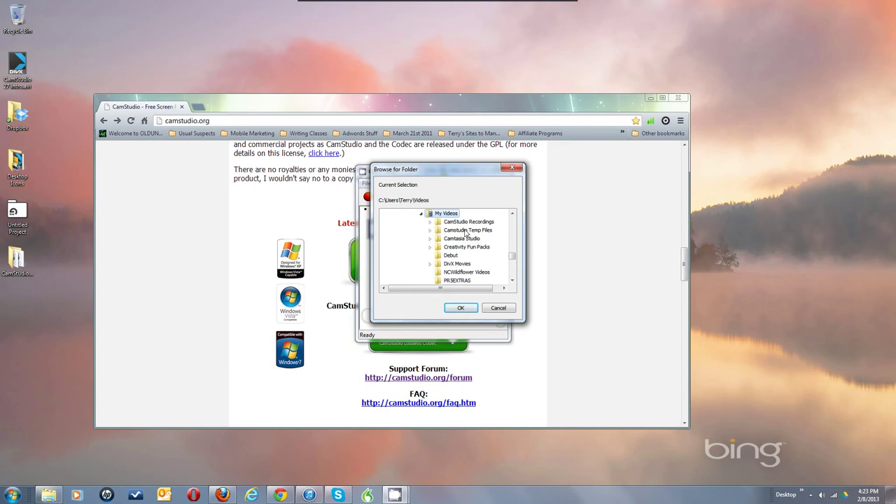
{"action": "left_click", "coordinate": [464, 232]}
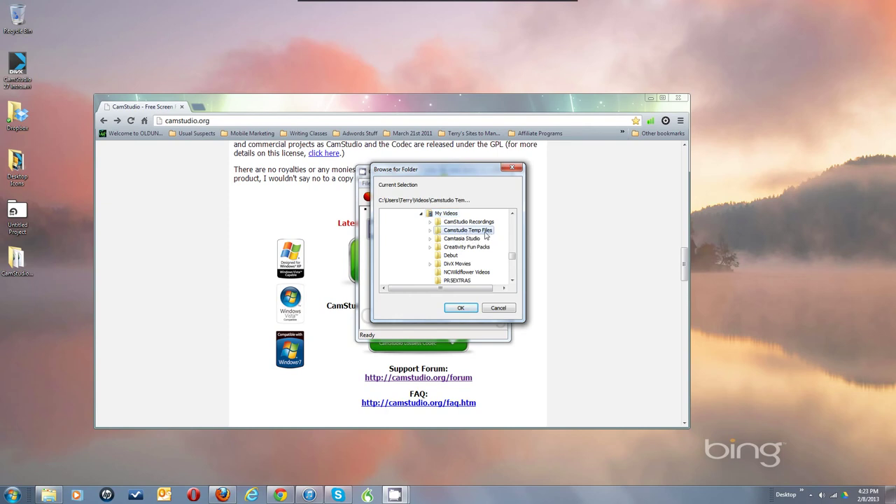
{"action": "double_click", "coordinate": [485, 232]}
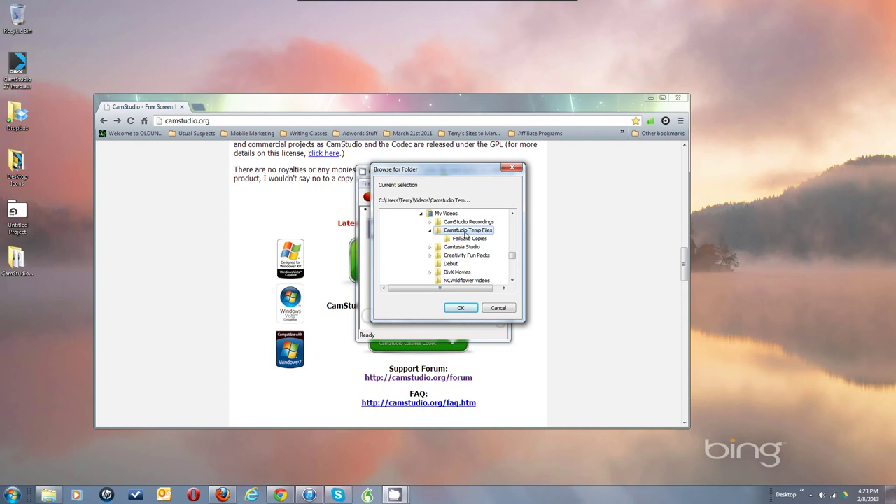
{"action": "left_click", "coordinate": [462, 308]}
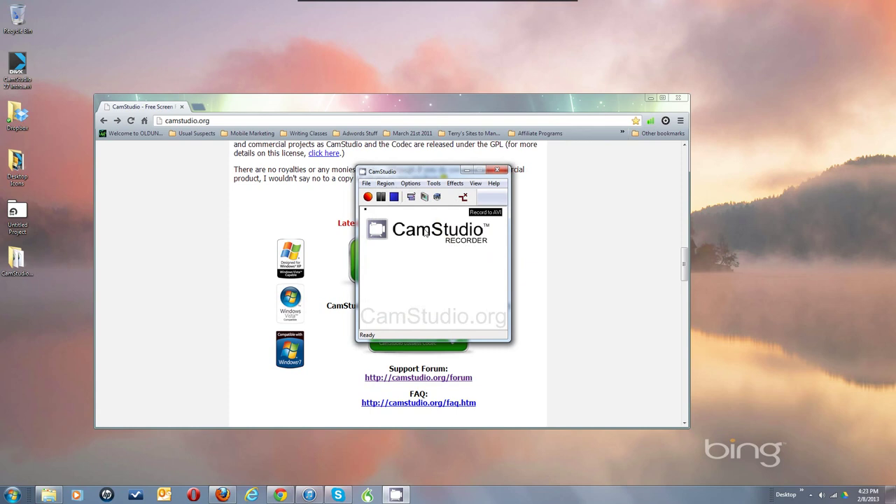
Look through the program options for recording thread priority and AVI file naming, changing nothing
{"action": "left_click", "coordinate": [410, 182]}
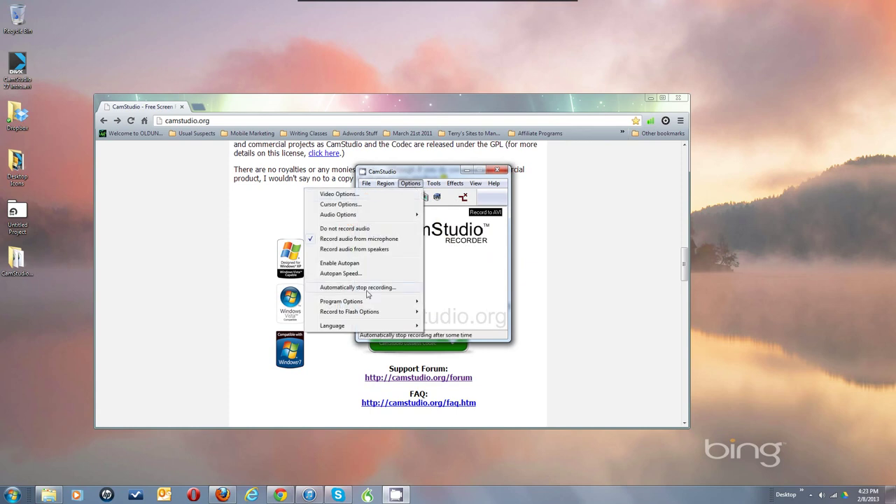
{"action": "mouse_move", "coordinate": [357, 303]}
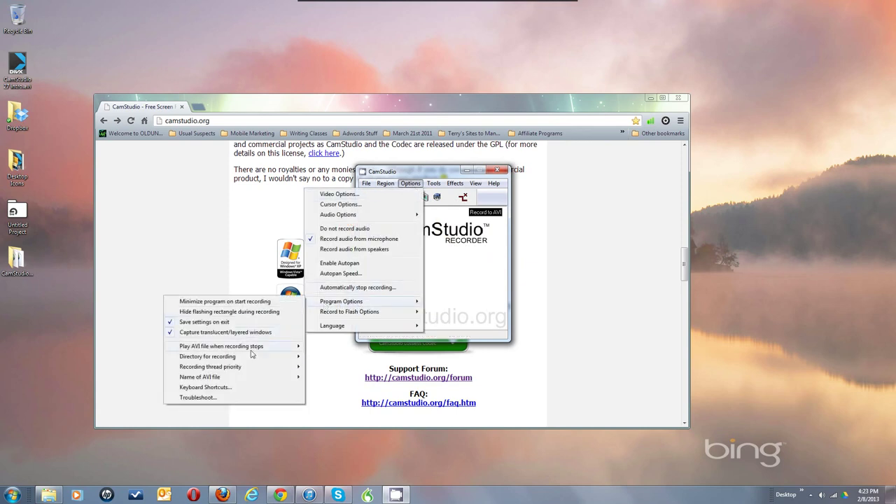
{"action": "mouse_move", "coordinate": [246, 358]}
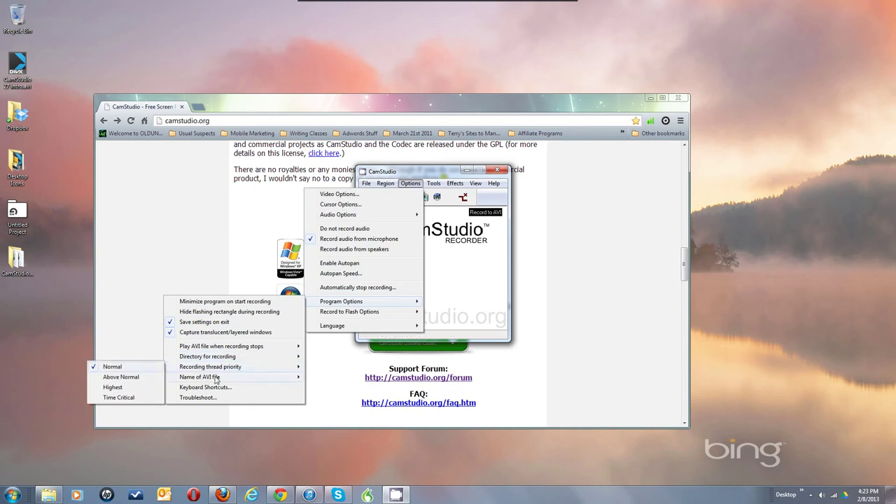
{"action": "mouse_move", "coordinate": [217, 379]}
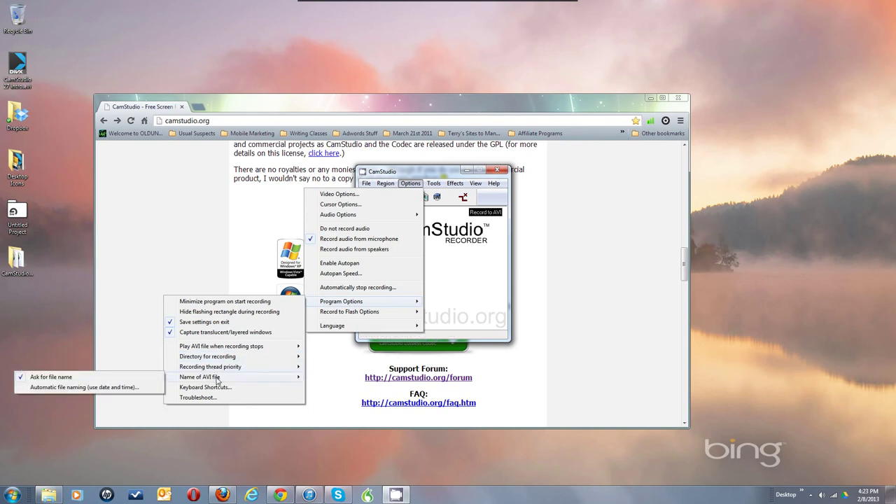
{"action": "key", "text": "Escape"}
{"action": "key", "text": "Escape"}
{"action": "key", "text": "Escape"}
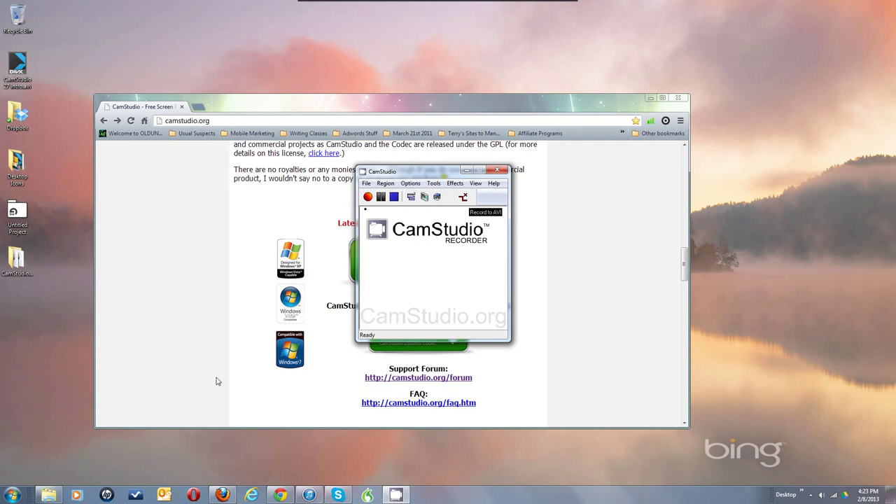
Check the recording directory setting and compare the asked-for and automatic date-and-time naming choices for AVI files
{"action": "left_click", "coordinate": [413, 186]}
{"action": "left_click", "coordinate": [413, 186]}
{"action": "left_click", "coordinate": [413, 187]}
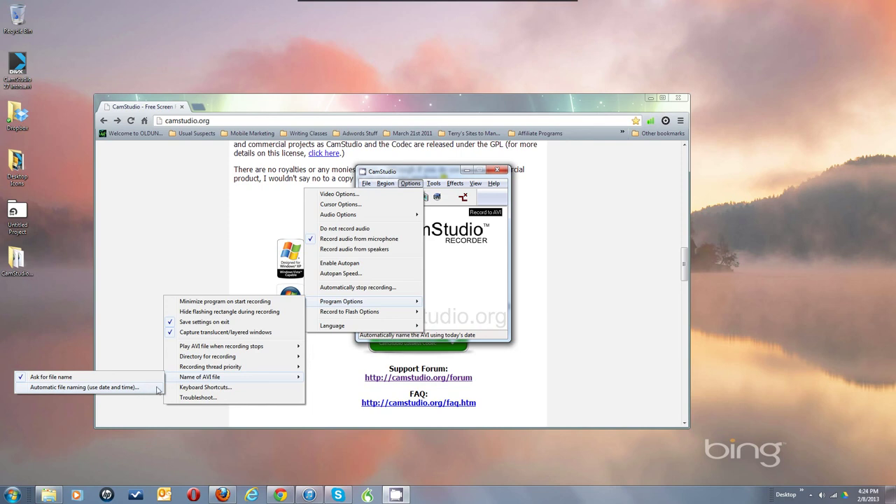
{"action": "mouse_move", "coordinate": [222, 358]}
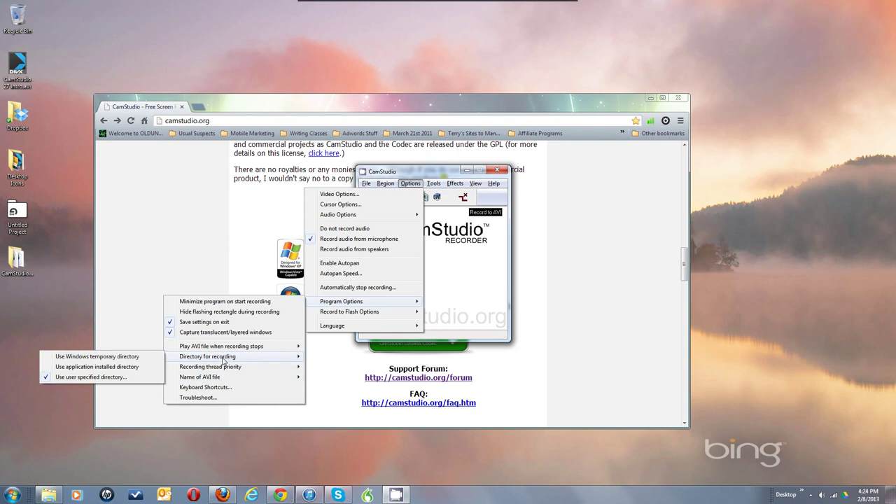
{"action": "mouse_move", "coordinate": [219, 378]}
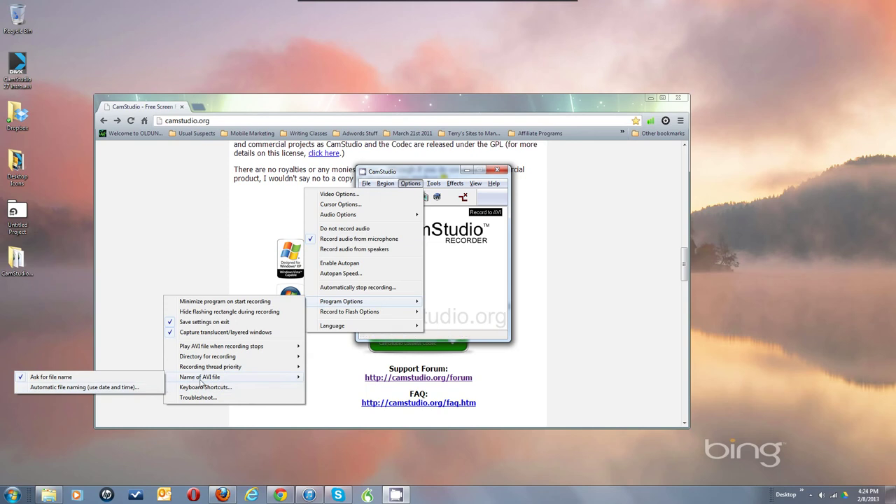
{"action": "mouse_move", "coordinate": [187, 380]}
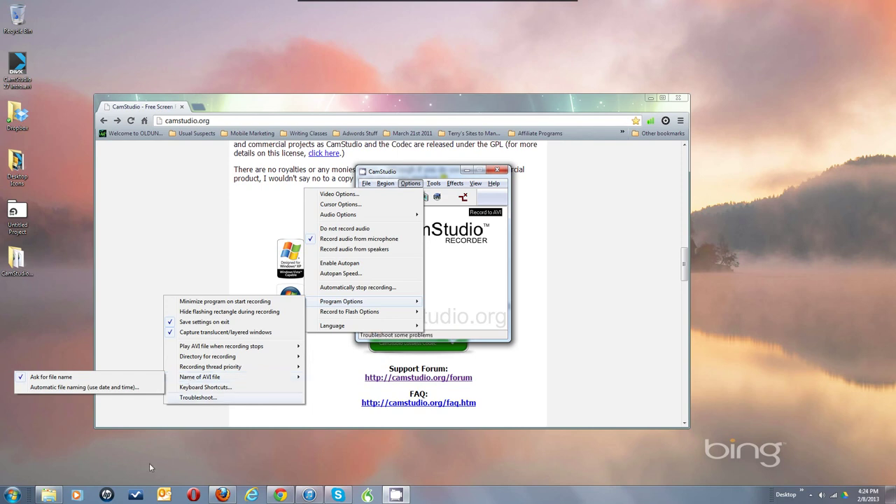
Switch to Windows Explorer and inspect the Videos folder of CamStudio 2.7 under Program Files (x86) on the C: drive
{"action": "left_click", "coordinate": [46, 496]}
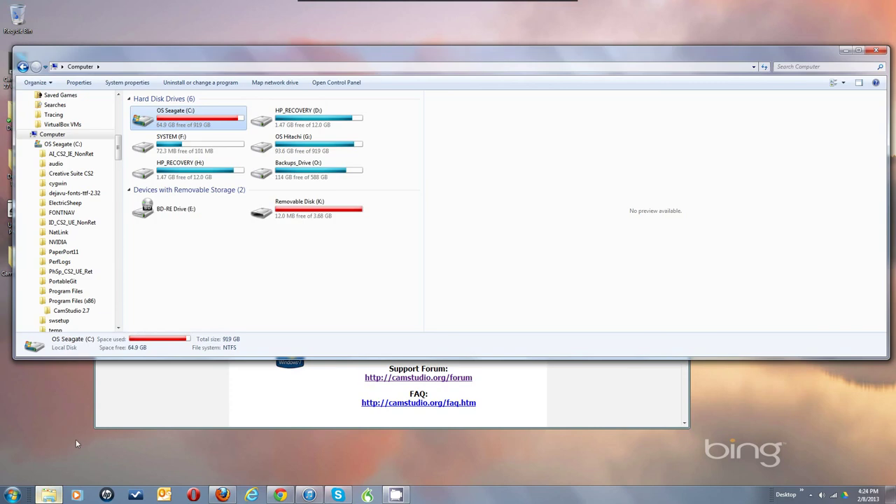
{"action": "double_click", "coordinate": [174, 125]}
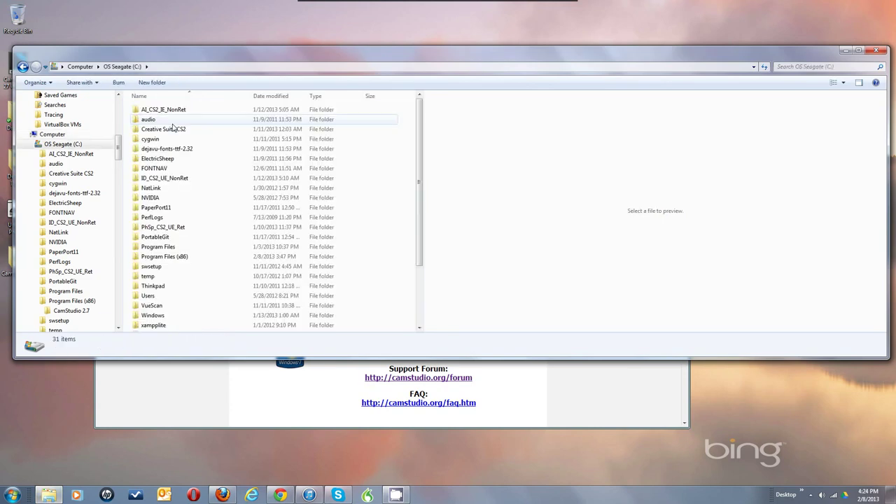
{"action": "double_click", "coordinate": [166, 256]}
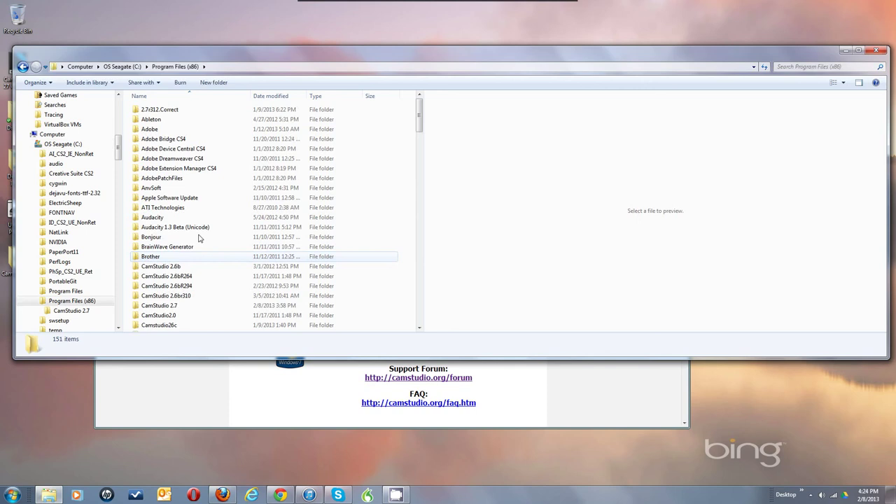
{"action": "double_click", "coordinate": [168, 308]}
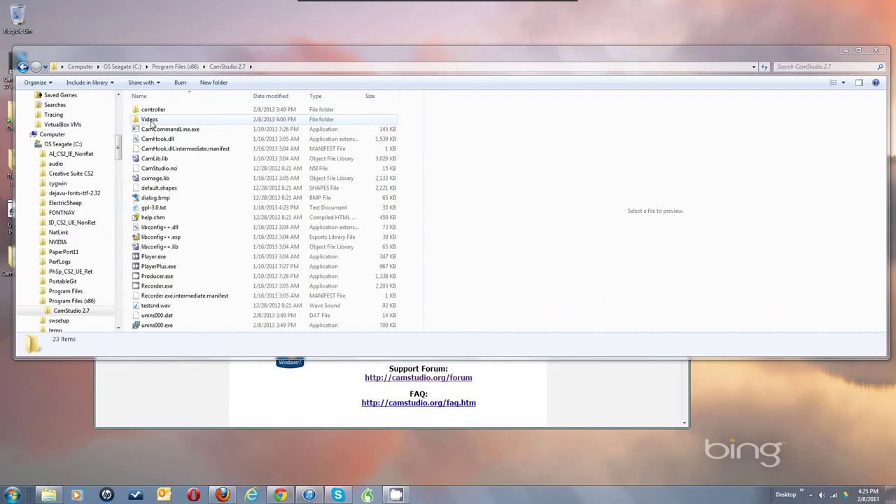
{"action": "double_click", "coordinate": [149, 120]}
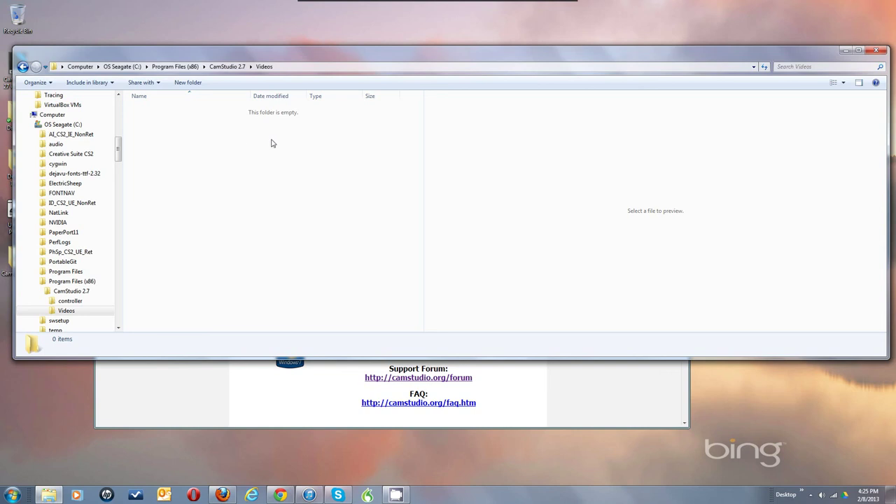
Switch back to CamStudio and review the application-installed directory option and AVI file naming choices without changing them
{"action": "left_click", "coordinate": [396, 495]}
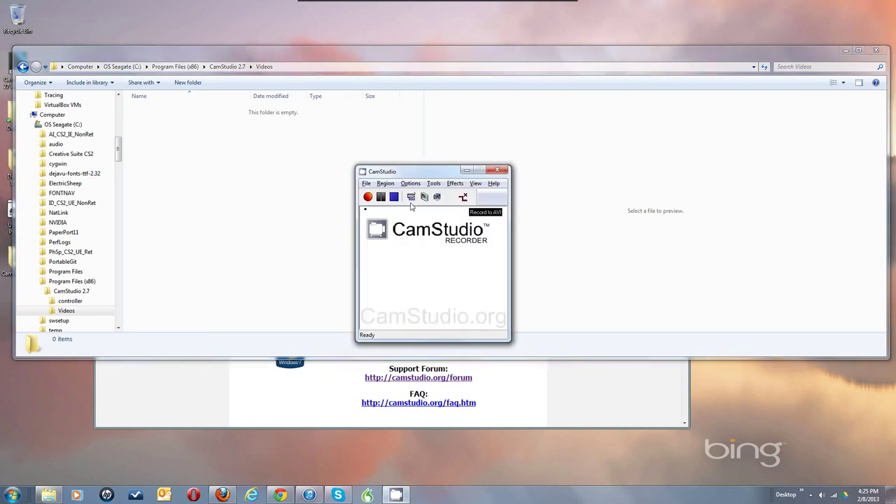
{"action": "left_click", "coordinate": [412, 184]}
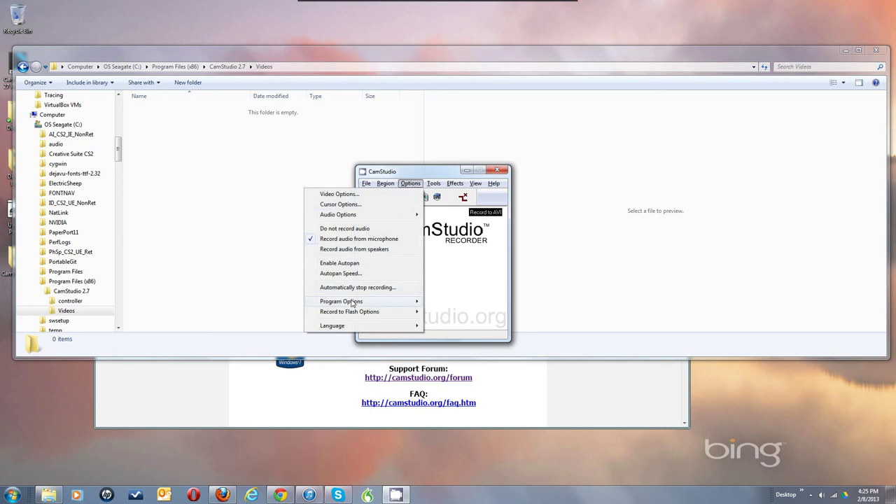
{"action": "mouse_move", "coordinate": [350, 305]}
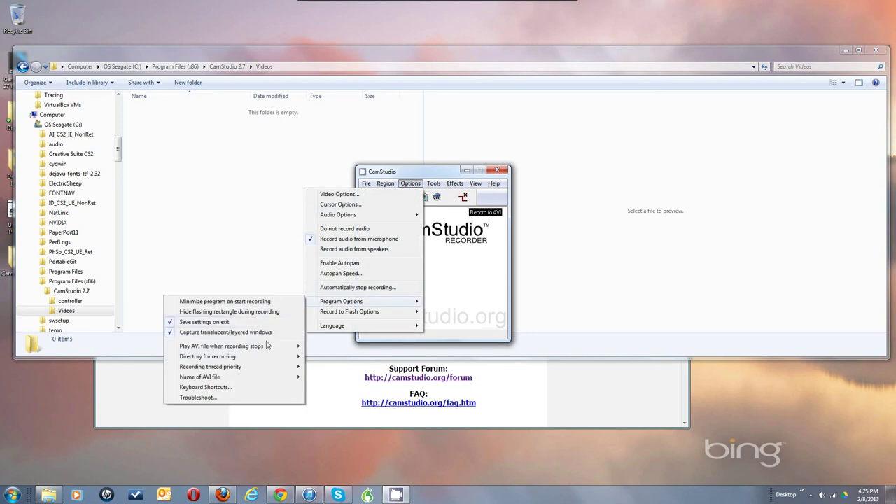
{"action": "mouse_move", "coordinate": [242, 356]}
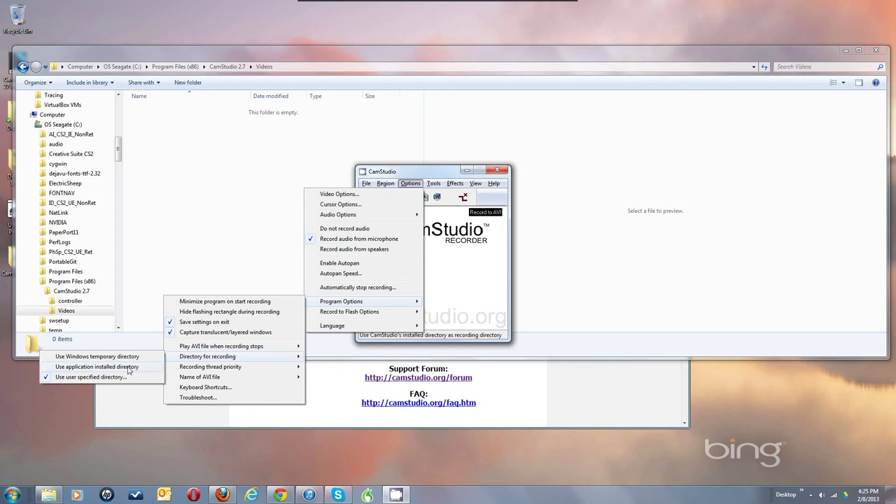
{"action": "mouse_move", "coordinate": [185, 378]}
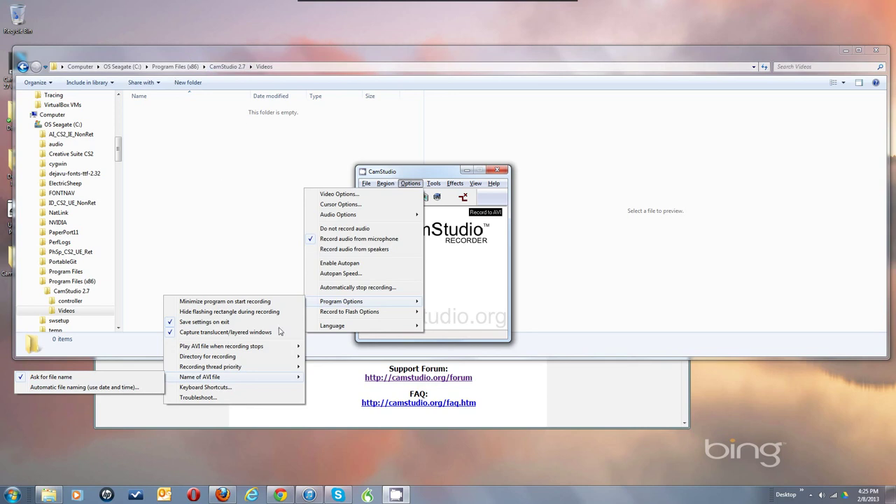
{"action": "left_click", "coordinate": [448, 281]}
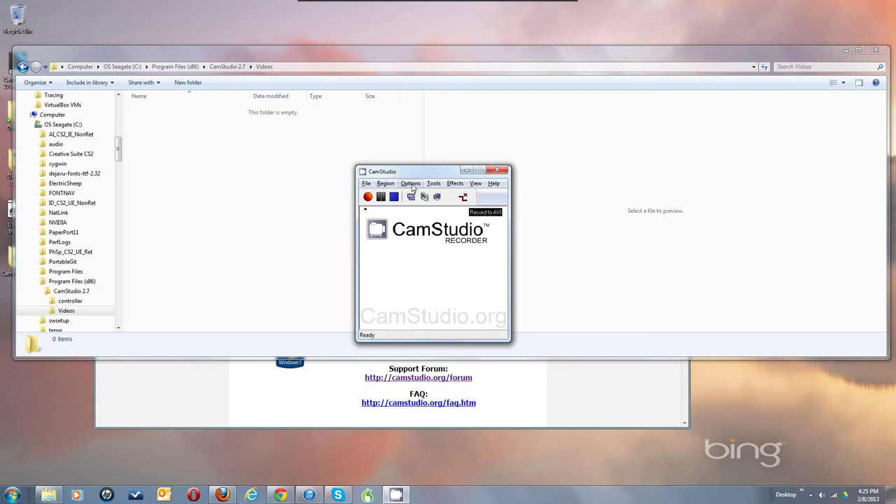
{"action": "left_click", "coordinate": [412, 184]}
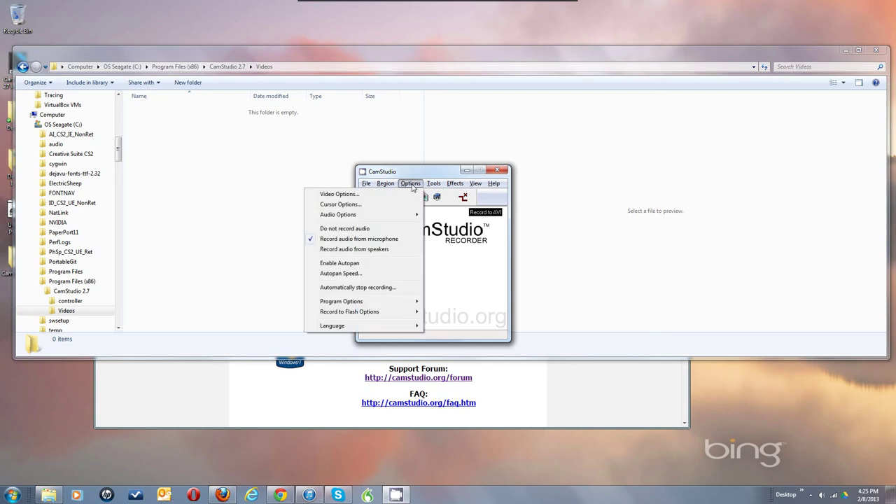
{"action": "left_click", "coordinate": [450, 253]}
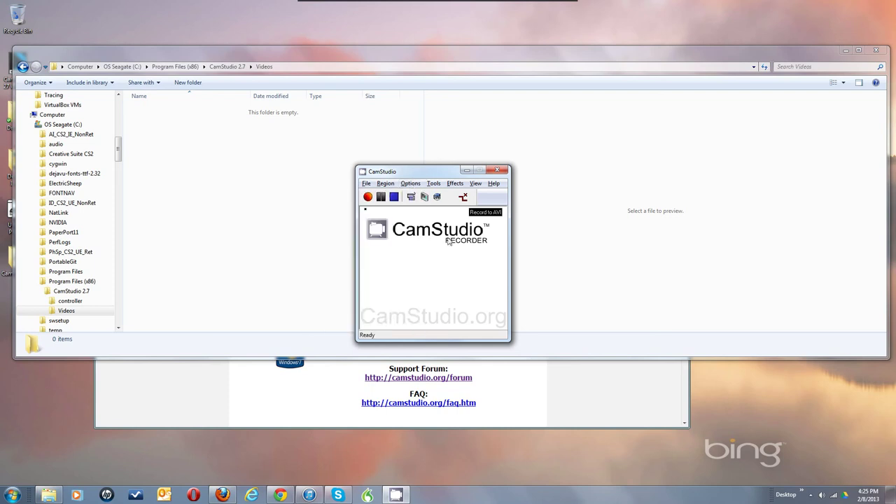
{"action": "left_click", "coordinate": [434, 184]}
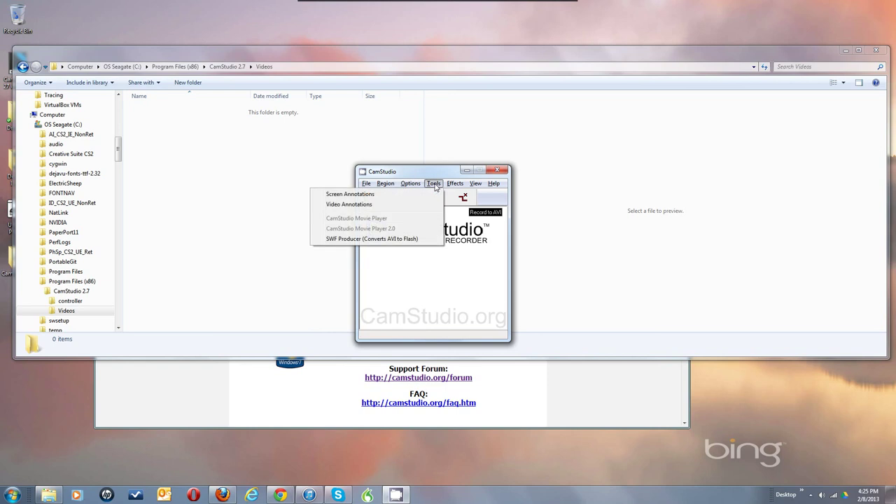
{"action": "mouse_move", "coordinate": [445, 186]}
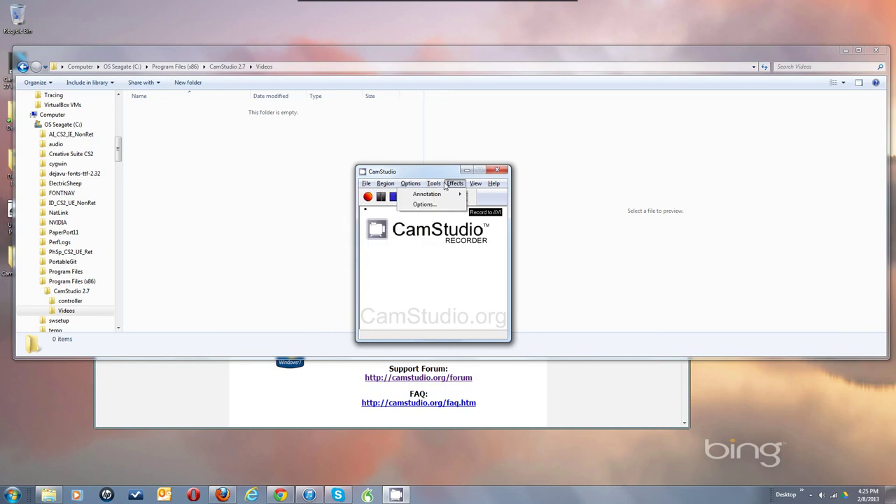
{"action": "left_click", "coordinate": [426, 174]}
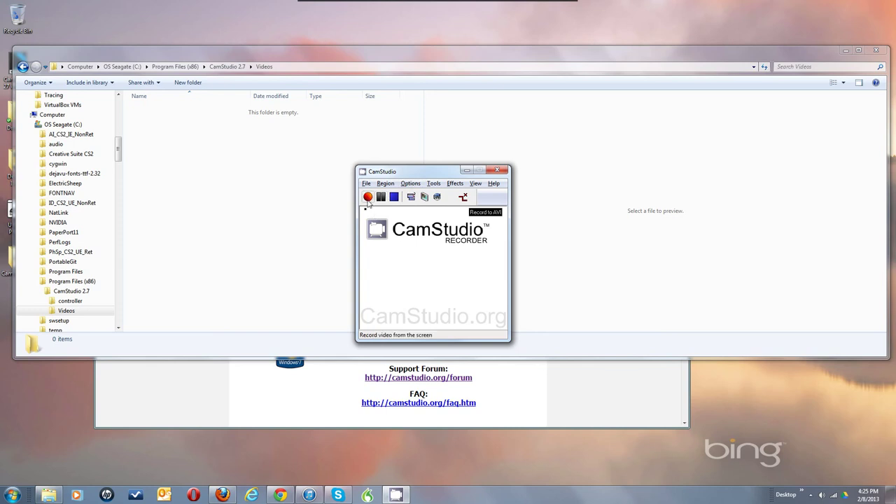
Record a short test clip of the capture region, stop it and discard it without saving an AVI file
{"action": "left_click", "coordinate": [368, 197]}
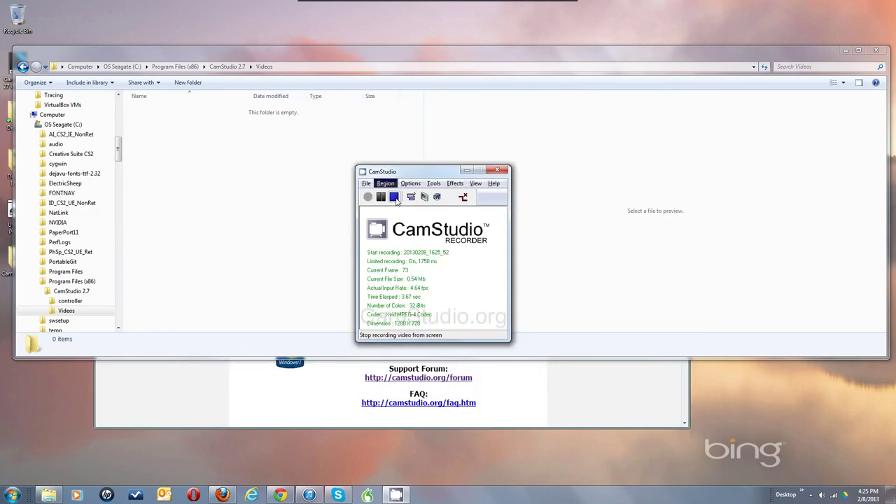
{"action": "left_click", "coordinate": [394, 197]}
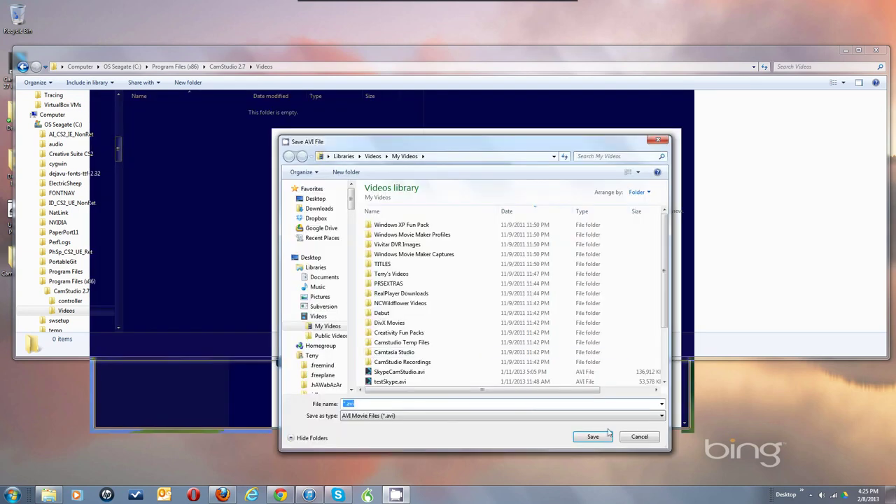
{"action": "left_click", "coordinate": [633, 439]}
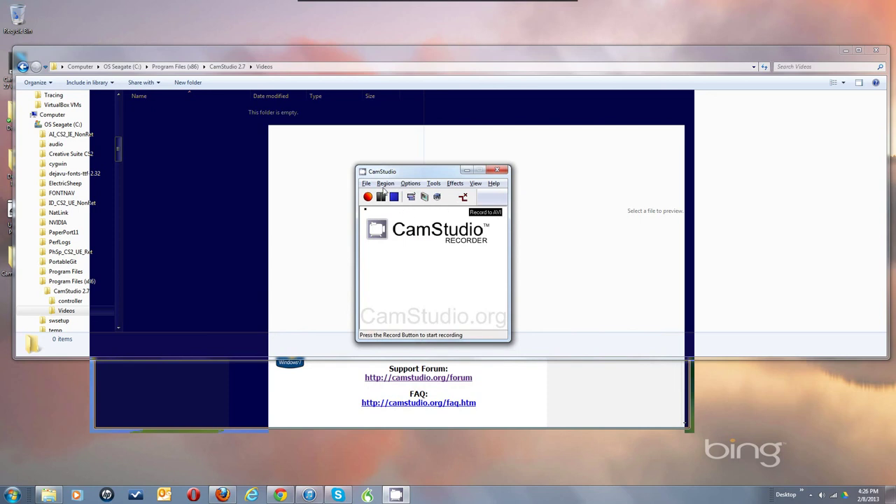
Turn on the program option that hides the flashing rectangle during recording
{"action": "left_click", "coordinate": [410, 184]}
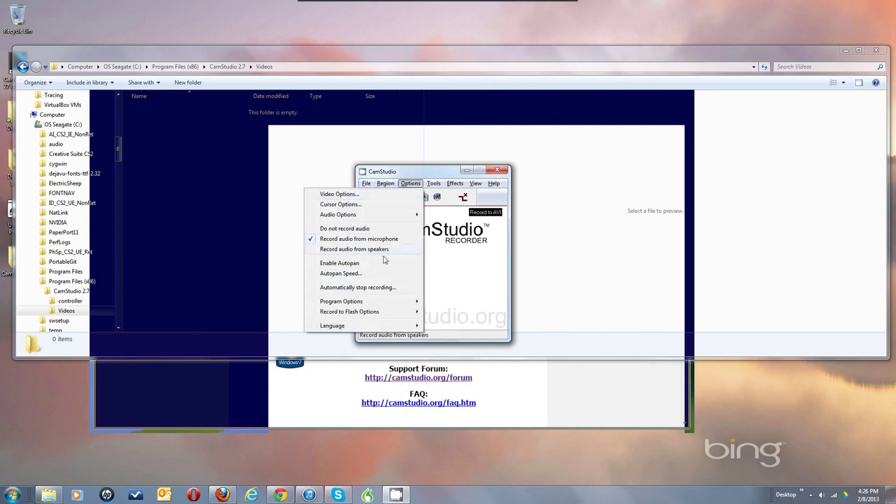
{"action": "mouse_move", "coordinate": [371, 301]}
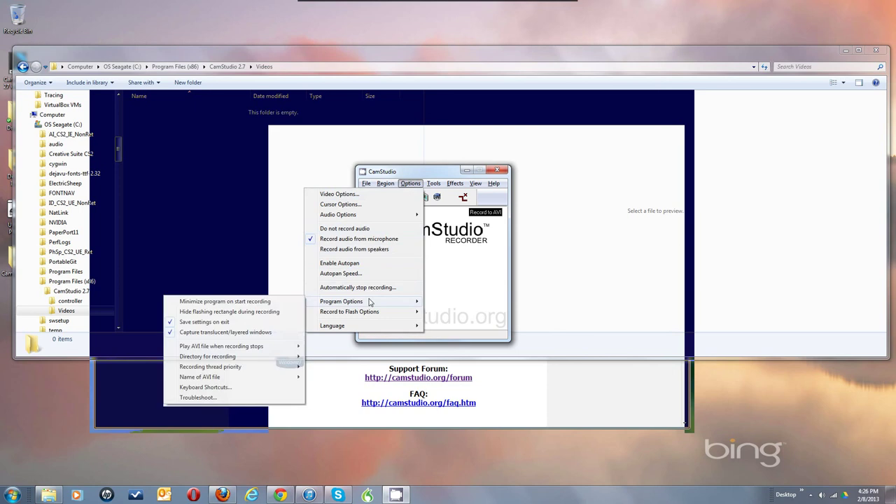
{"action": "left_click", "coordinate": [262, 312]}
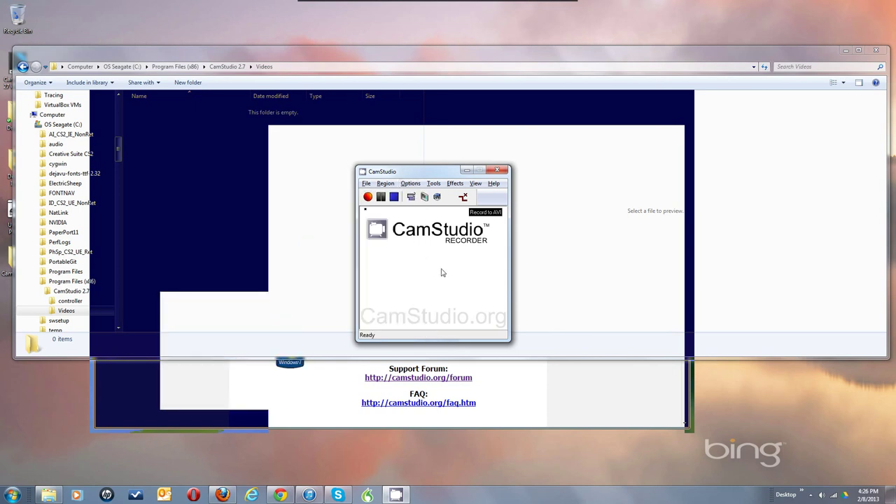
Make another test recording of the capture region, stop it and dismiss the recorder's error dialog
{"action": "left_click", "coordinate": [369, 198]}
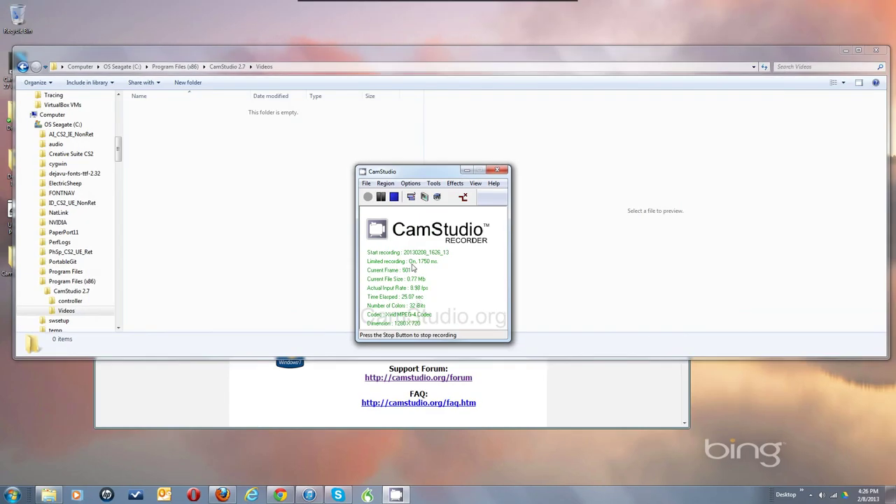
{"action": "left_click", "coordinate": [412, 184]}
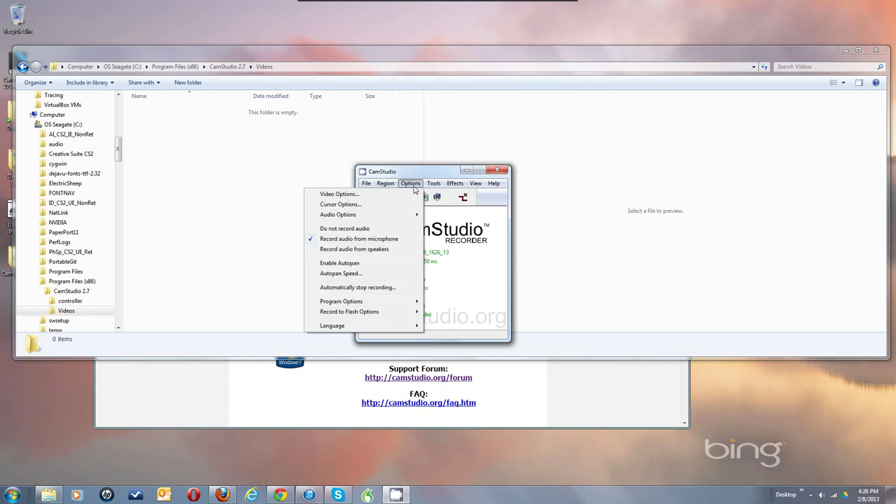
{"action": "left_click", "coordinate": [399, 197]}
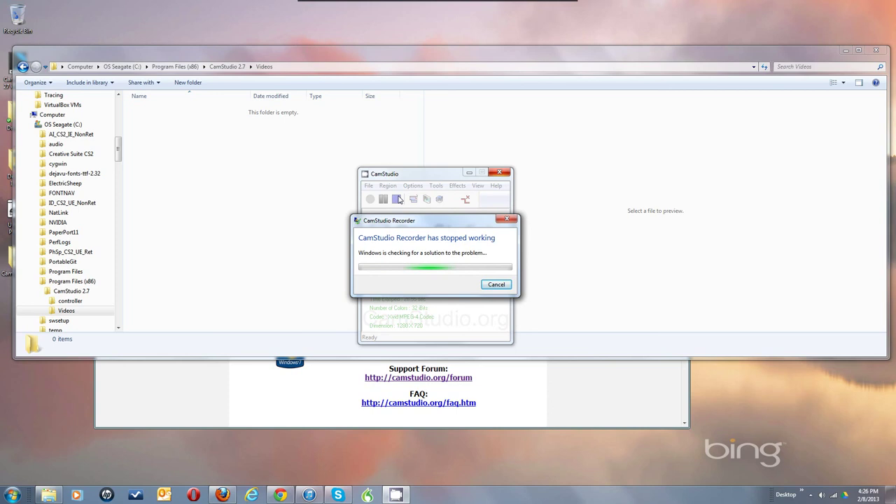
{"action": "left_click", "coordinate": [496, 267]}
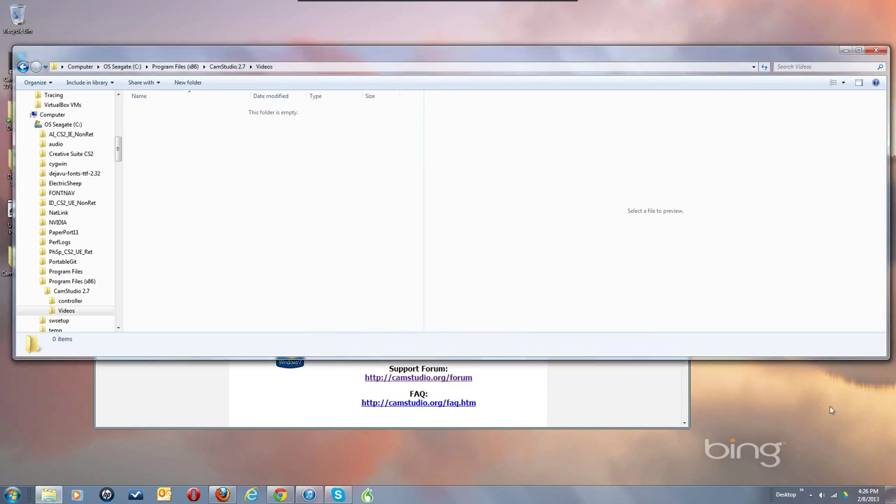
Bring the camstudio.org page in Chrome to the front and restore the hidden window of the CamStudio recorder that is still running
{"action": "left_click", "coordinate": [810, 494]}
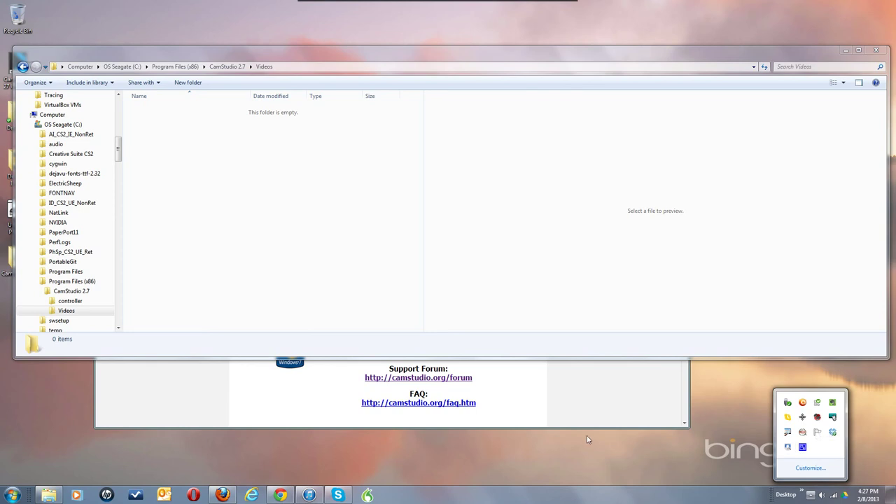
{"action": "left_click", "coordinate": [12, 494]}
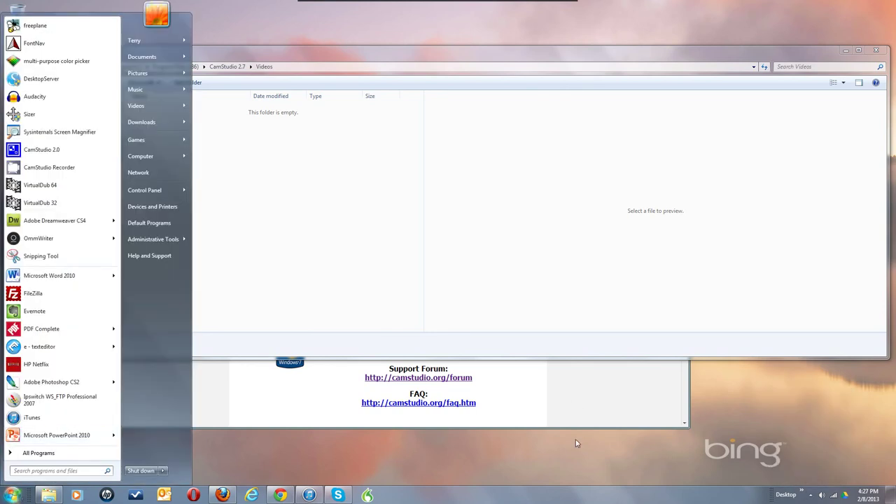
{"action": "left_click", "coordinate": [576, 405]}
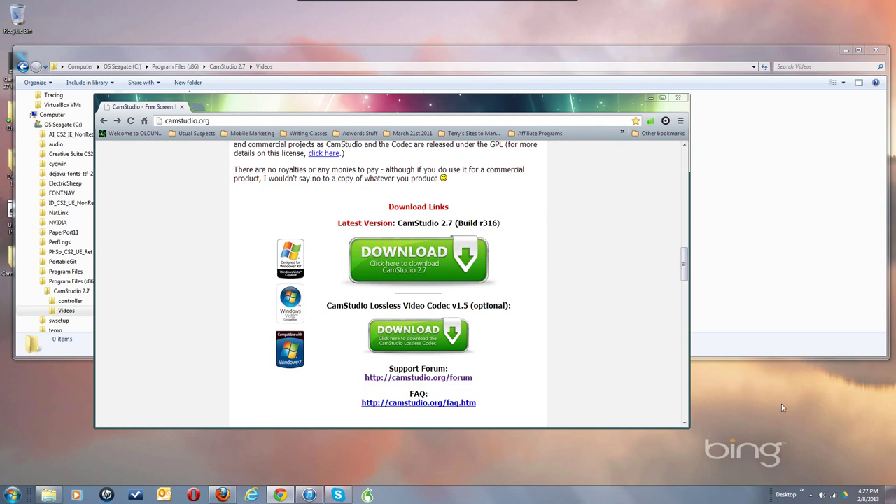
{"action": "left_click", "coordinate": [811, 495]}
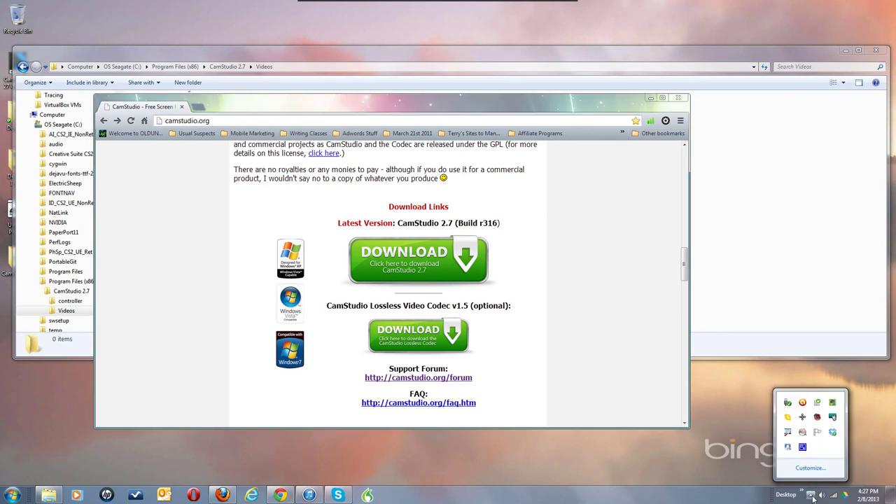
{"action": "left_click", "coordinate": [802, 447]}
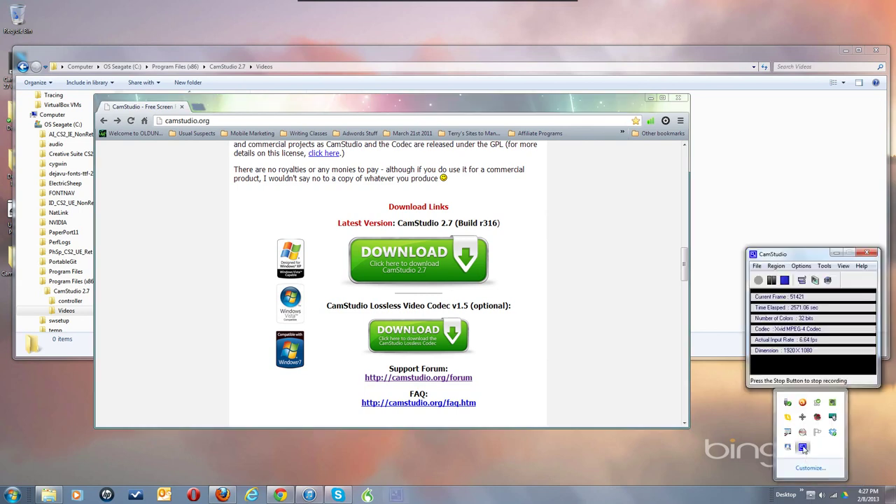